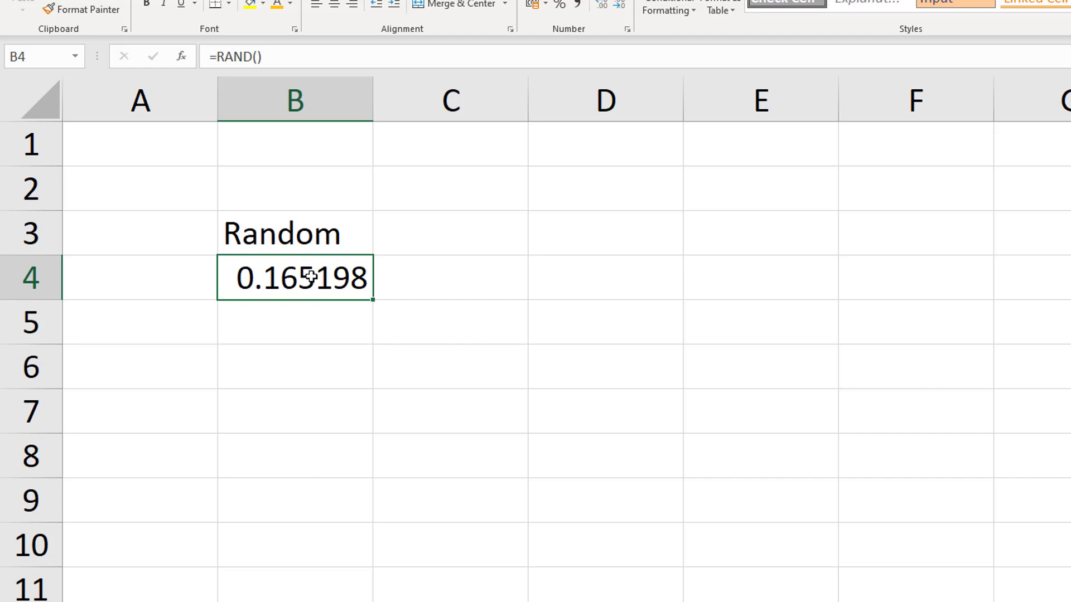
Fill the RAND formula from B4 down column B
{"action": "left_click_drag", "start_coordinate": [372, 300], "coordinate": [368, 600]}
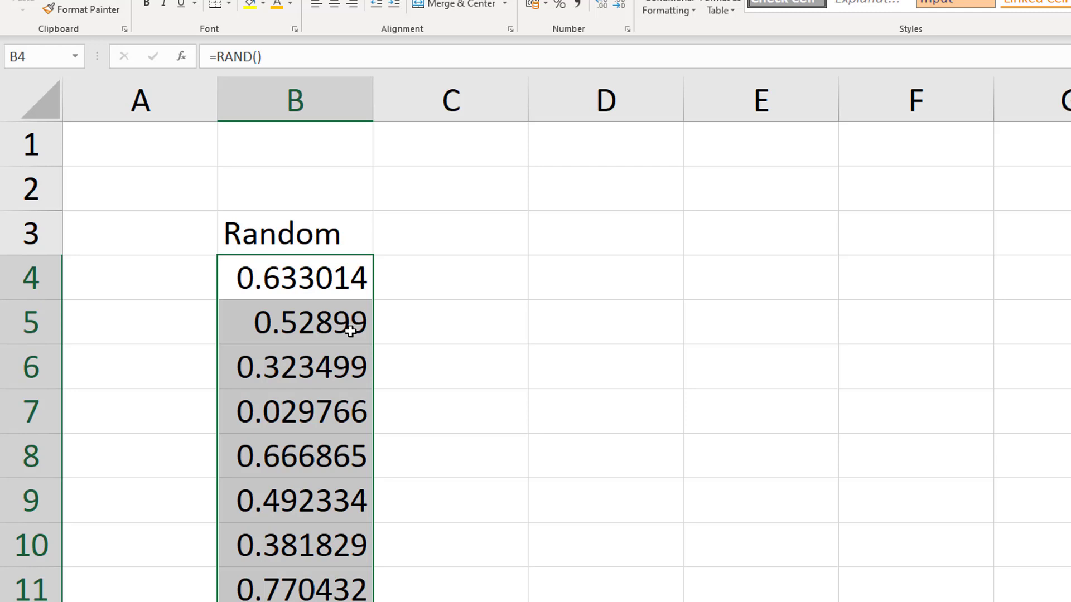
Enter the header "Time taken to run a 5k" in C3 and fit column C's width to it
{"action": "left_click_drag", "start_coordinate": [406, 250], "coordinate": [406, 250]}
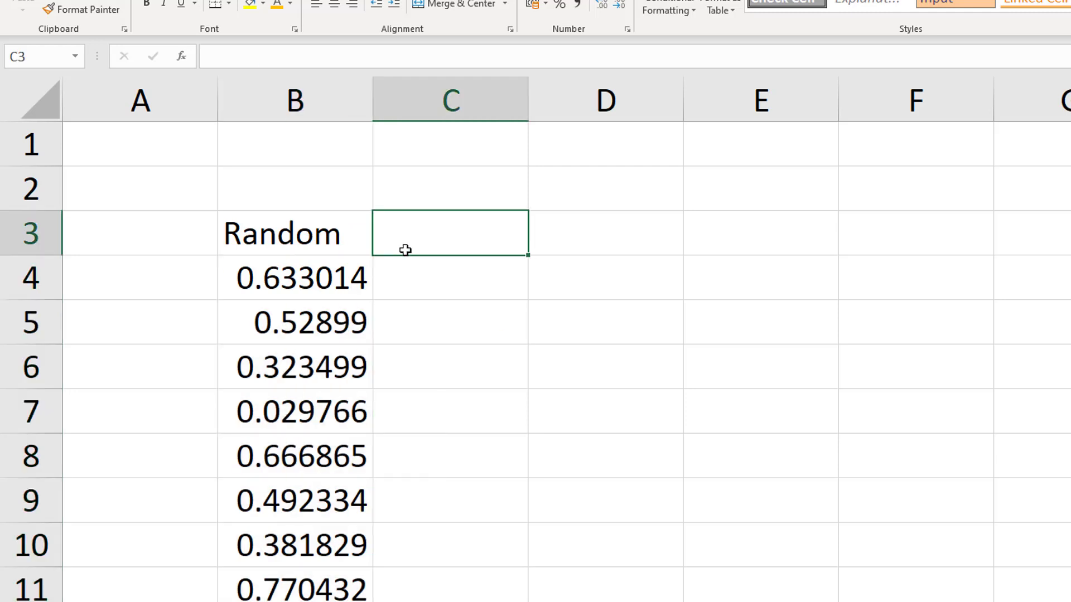
{"action": "type", "text": "Time tak"}
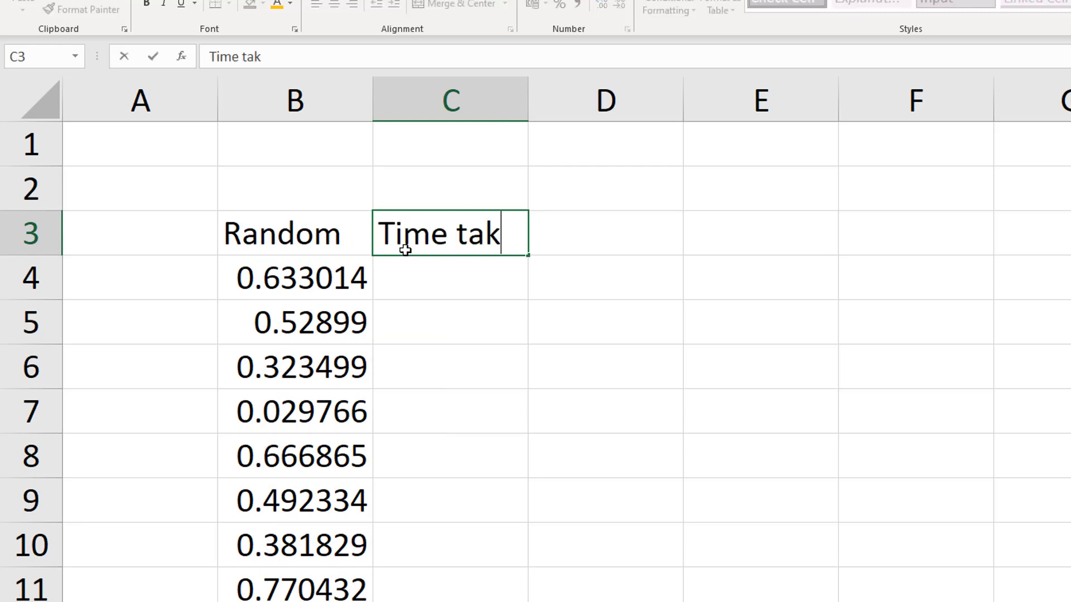
{"action": "type", "text": "en to run a 5k"}
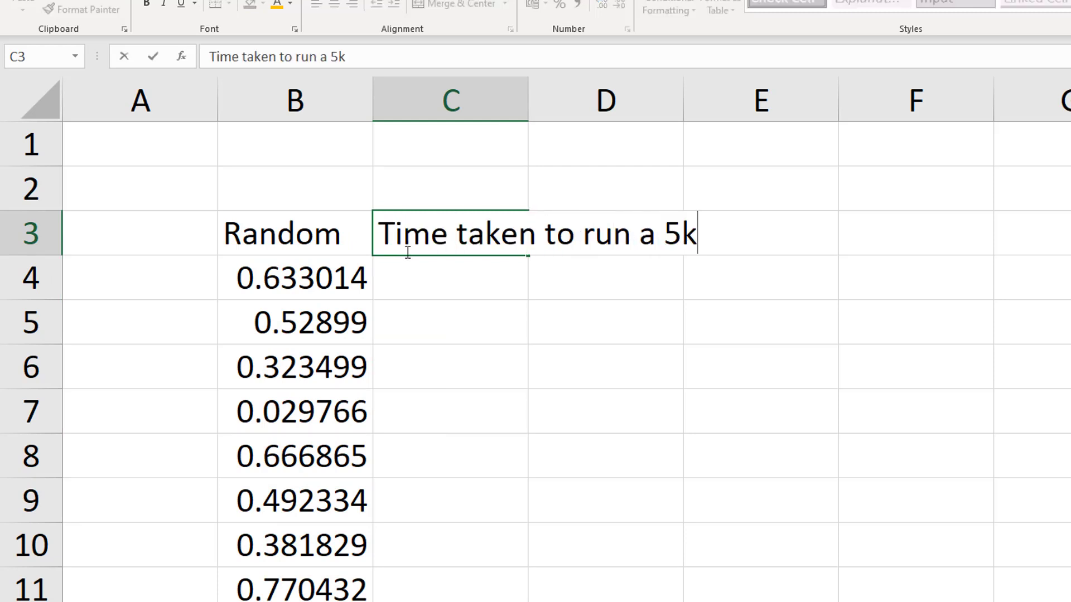
{"action": "key", "text": "Return"}
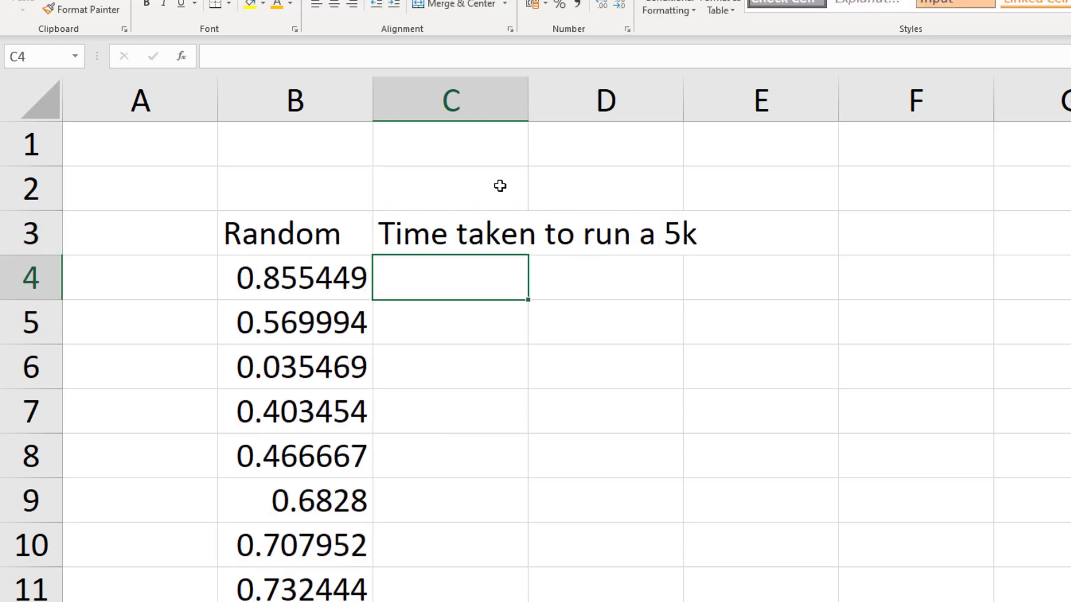
{"action": "double_click", "coordinate": [528, 101]}
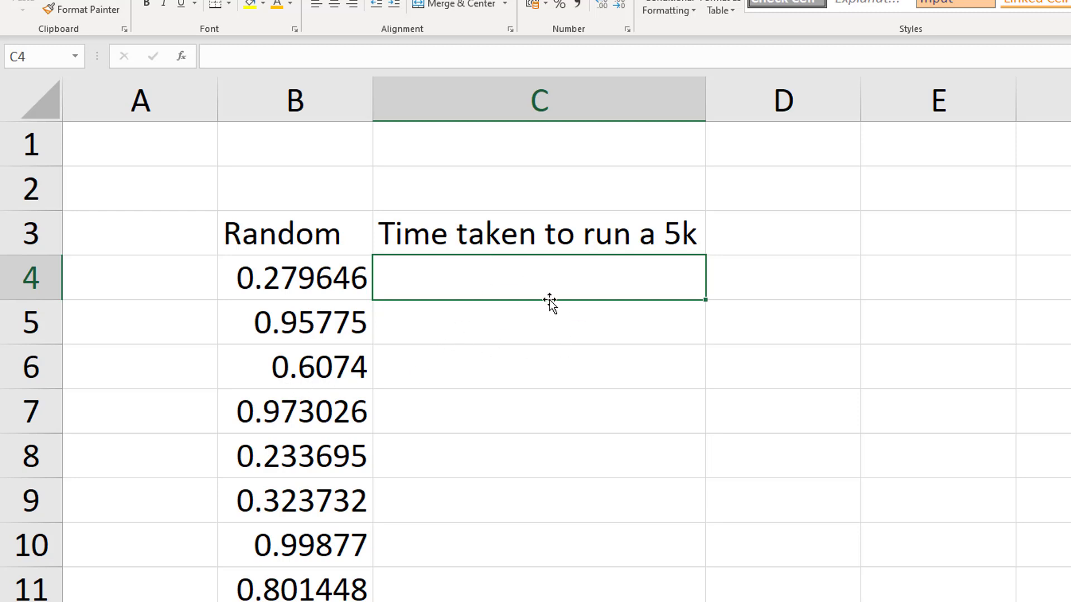
Enter =RAND()*(45-12)+12 in C4 to generate times between 12 and 45, and fill the formula down column C
{"action": "type", "text": "=ran"}
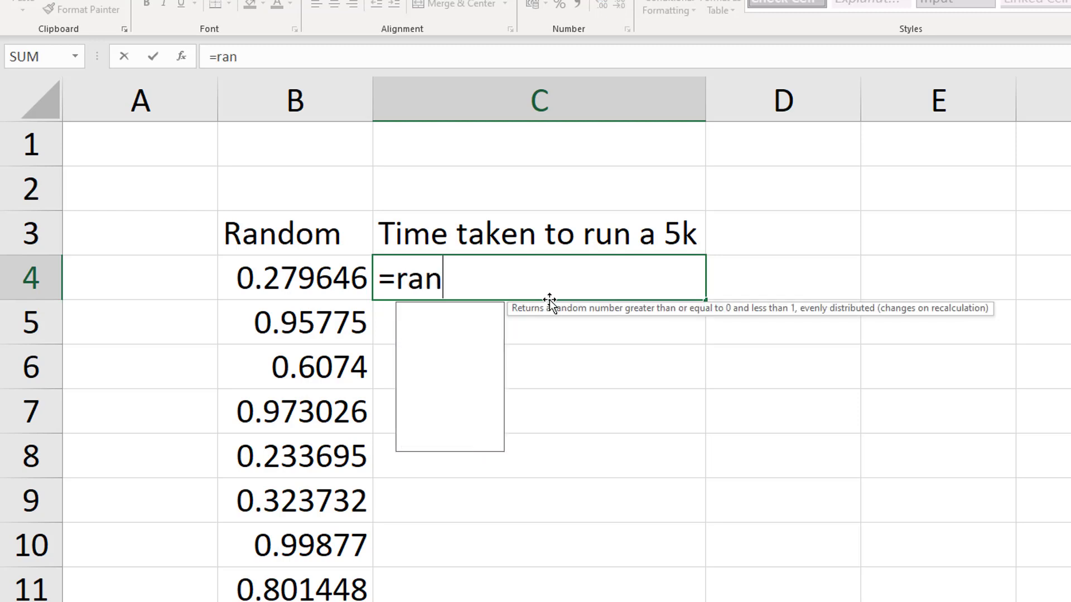
{"action": "type", "text": "d()"}
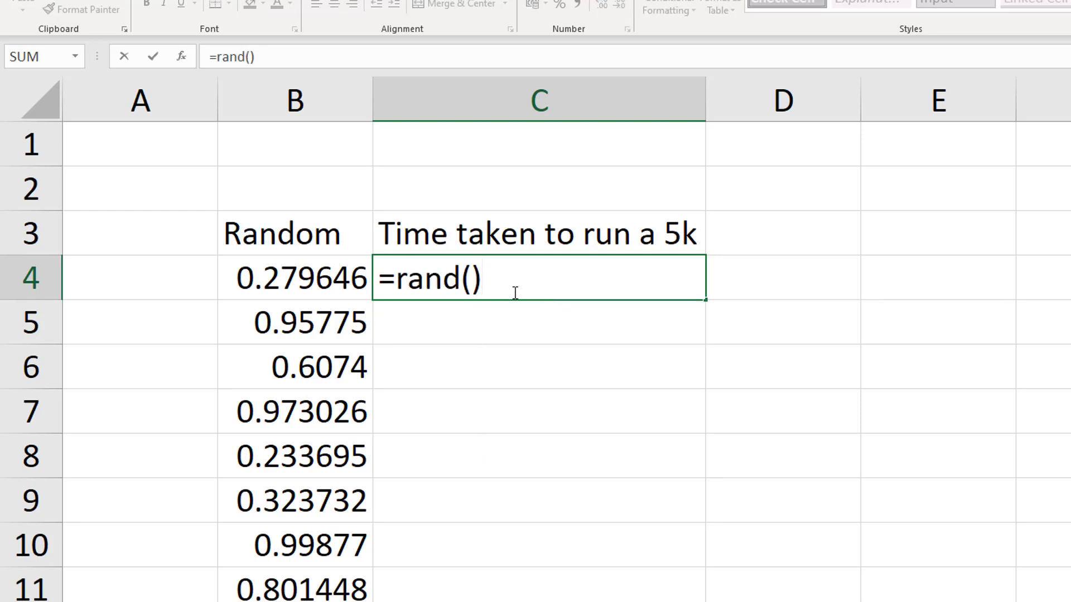
{"action": "type", "text": "*(45"}
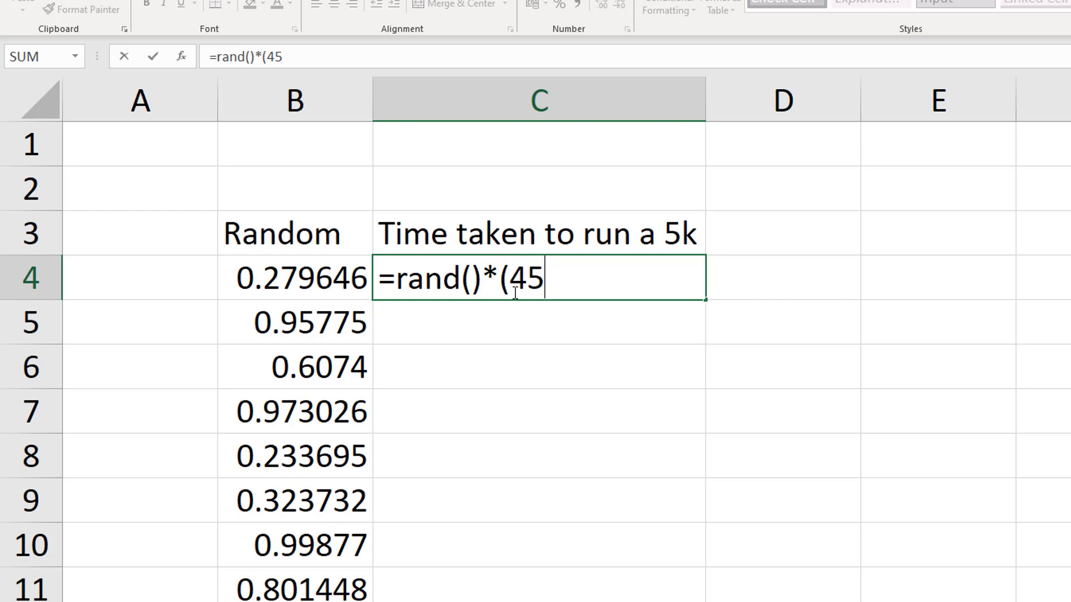
{"action": "type", "text": "-12)"}
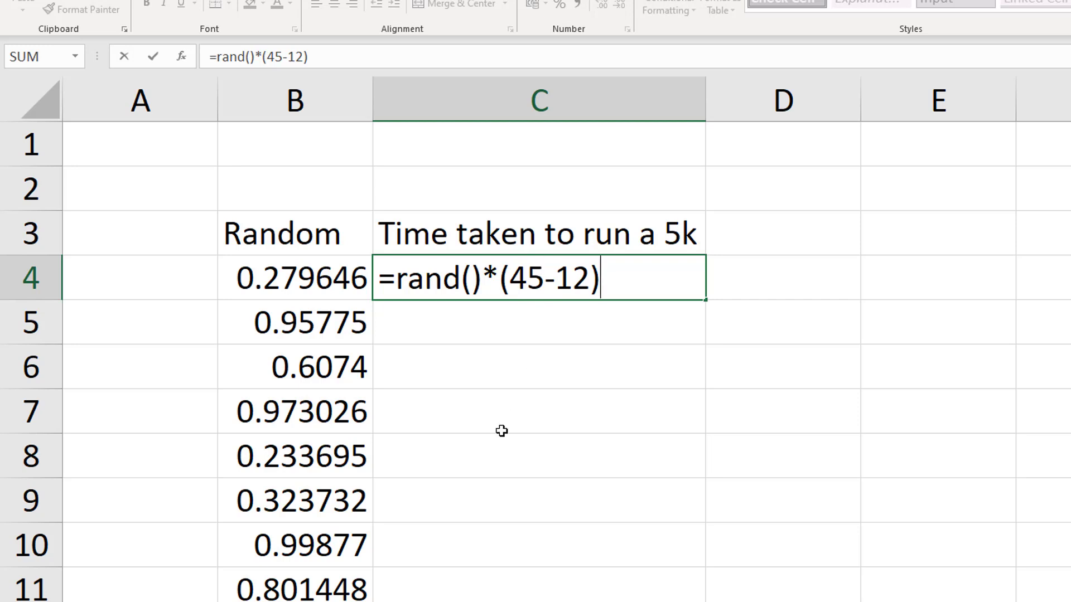
{"action": "type", "text": "+12"}
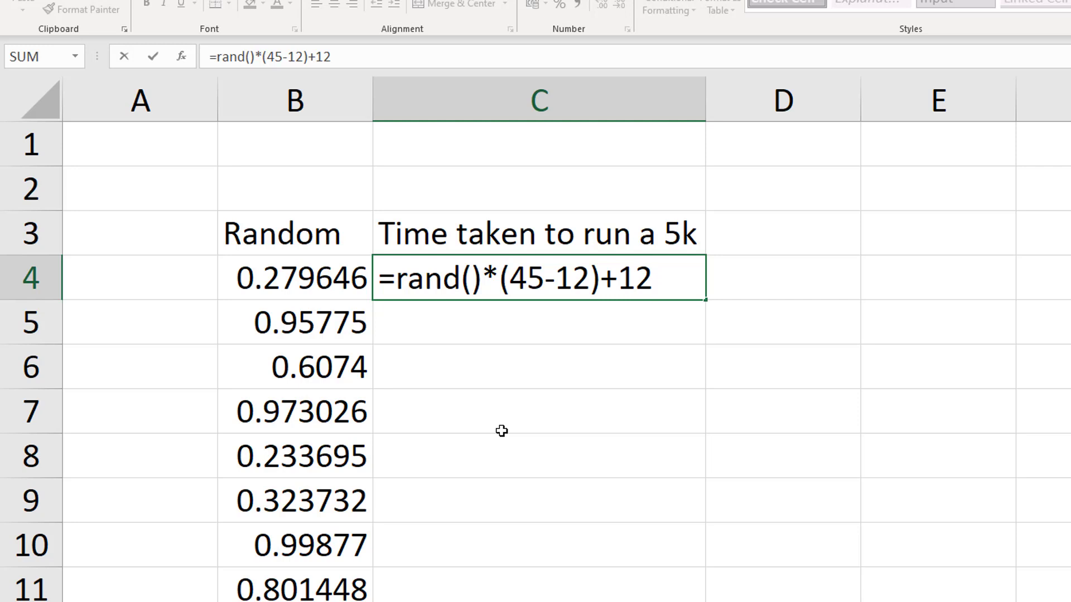
{"action": "key", "text": "Return"}
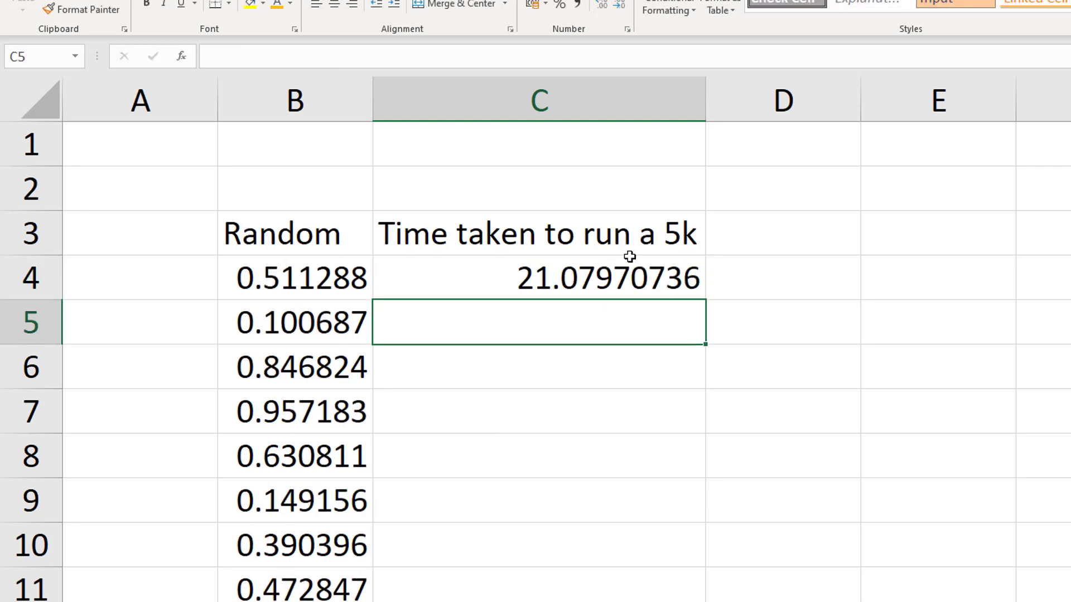
{"action": "left_click", "coordinate": [641, 280]}
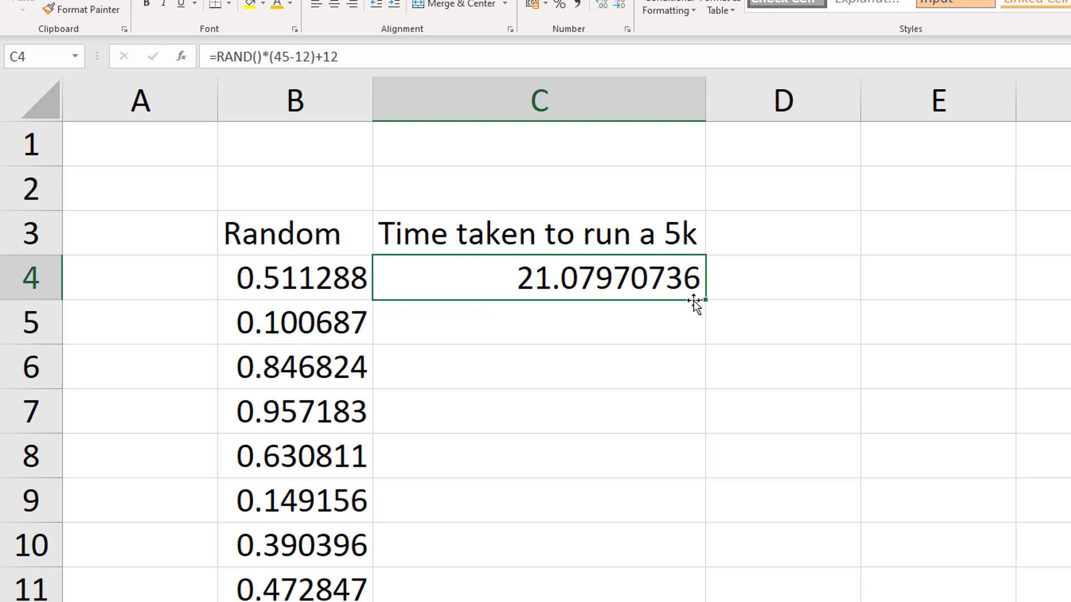
{"action": "left_click_drag", "start_coordinate": [707, 306], "coordinate": [694, 600]}
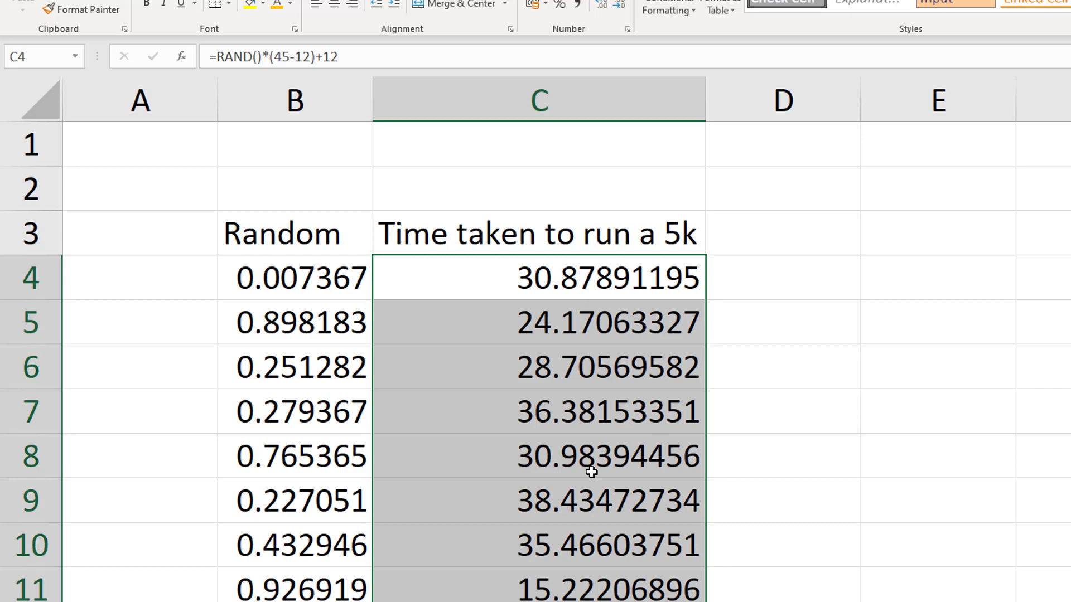
Re-enter the formulas in C4 and C7 without editing them to make the random values recalculate
{"action": "left_click", "coordinate": [637, 338]}
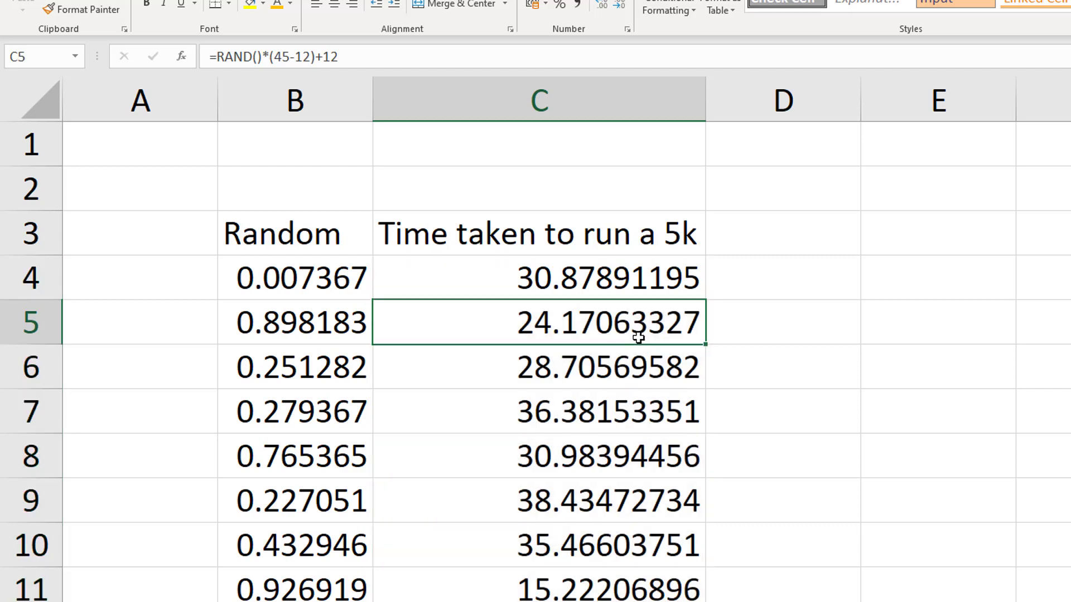
{"action": "left_click", "coordinate": [633, 280]}
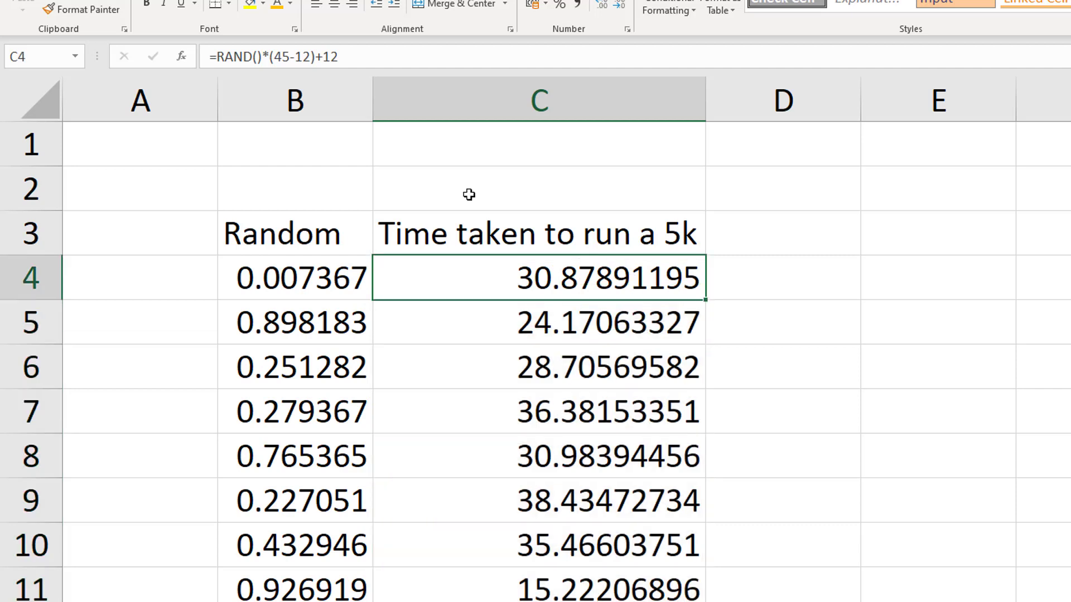
{"action": "left_click", "coordinate": [386, 66]}
{"action": "key", "text": "Return"}
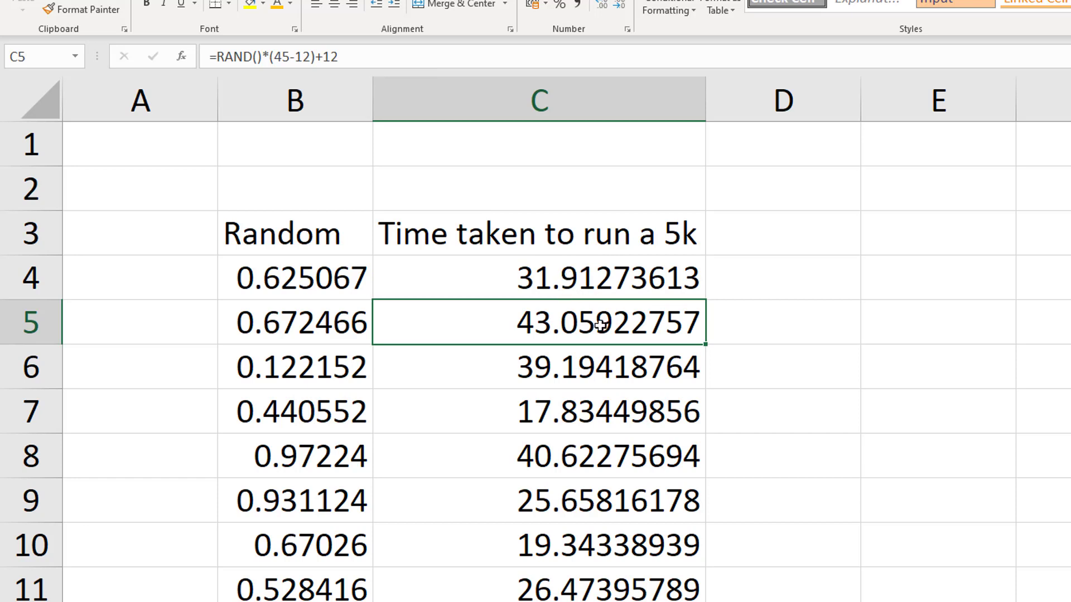
{"action": "left_click", "coordinate": [577, 424]}
{"action": "left_click", "coordinate": [357, 58]}
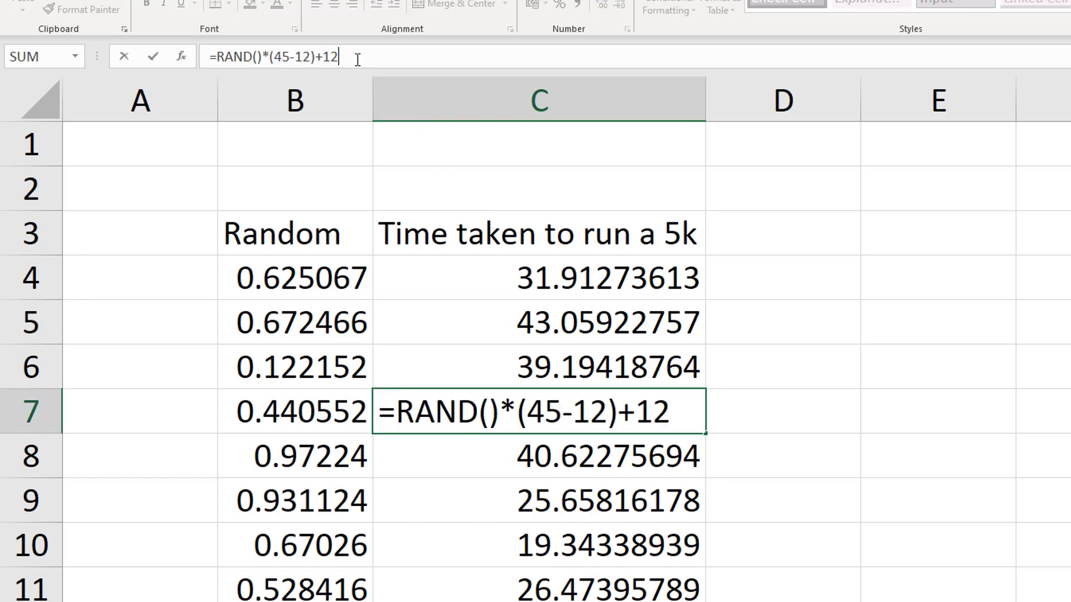
{"action": "key", "text": "Return"}
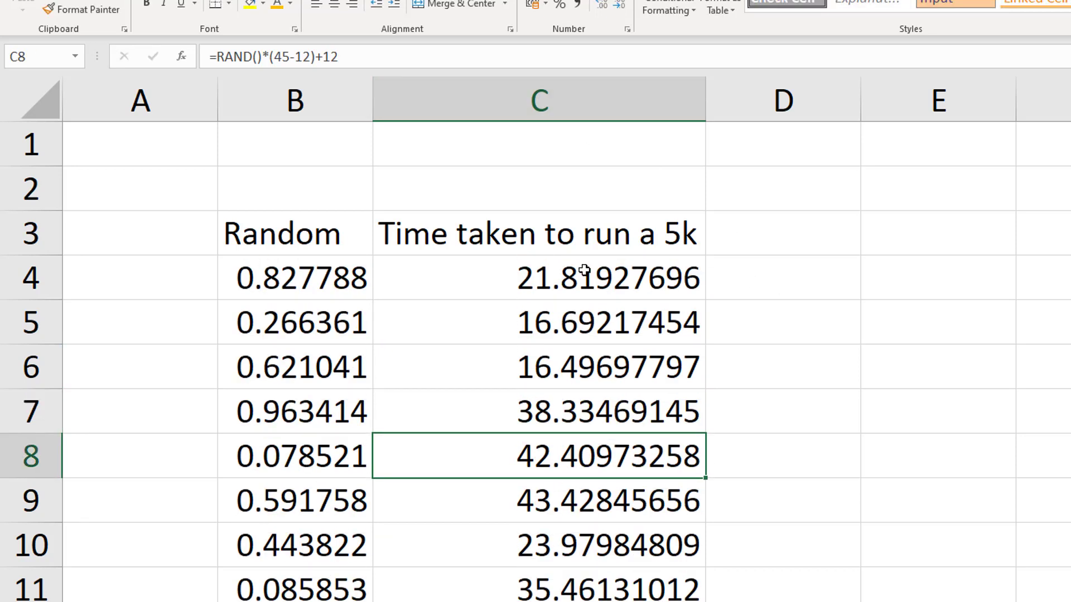
Copy the generated 5k times from C4 downward and paste them as values only into column D starting at D4
{"action": "left_click_drag", "start_coordinate": [585, 272], "coordinate": [580, 588]}
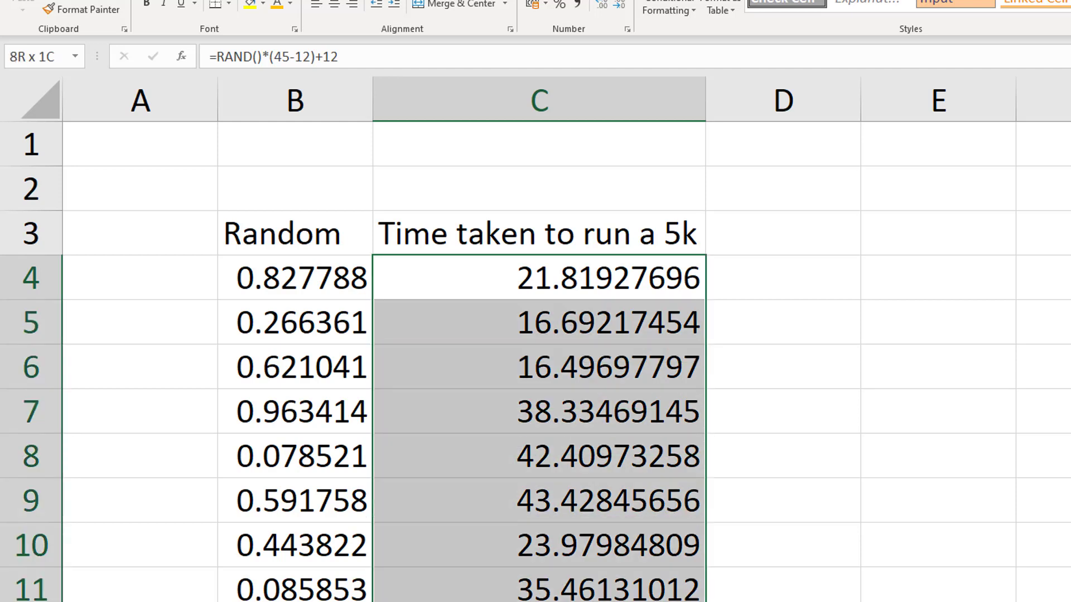
{"action": "right_click", "coordinate": [591, 412]}
{"action": "left_click", "coordinate": [636, 98]}
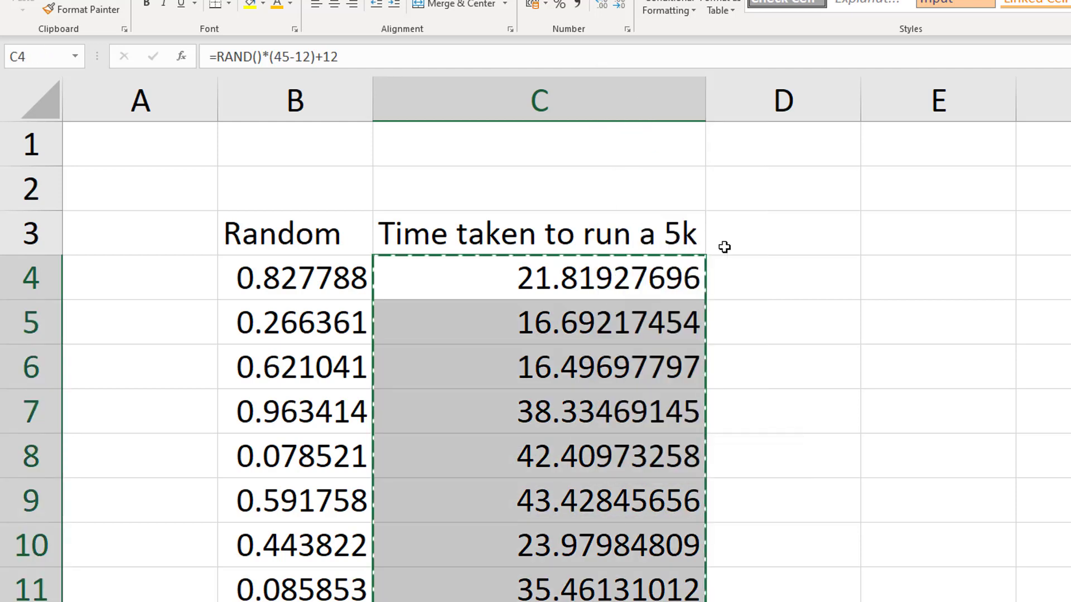
{"action": "left_click", "coordinate": [758, 275]}
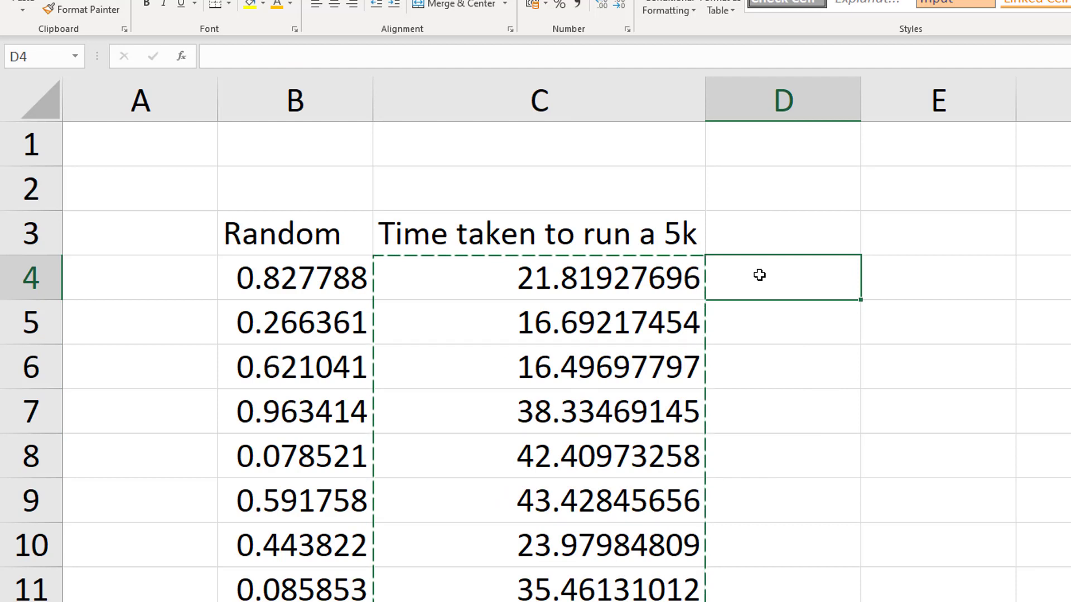
{"action": "right_click", "coordinate": [757, 275]}
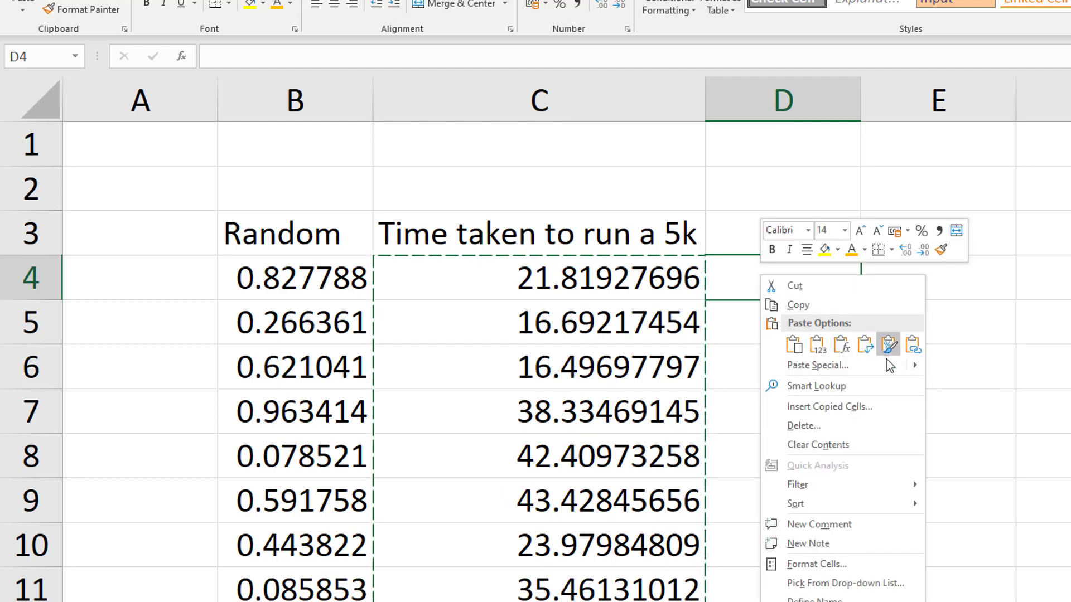
{"action": "left_click", "coordinate": [818, 346]}
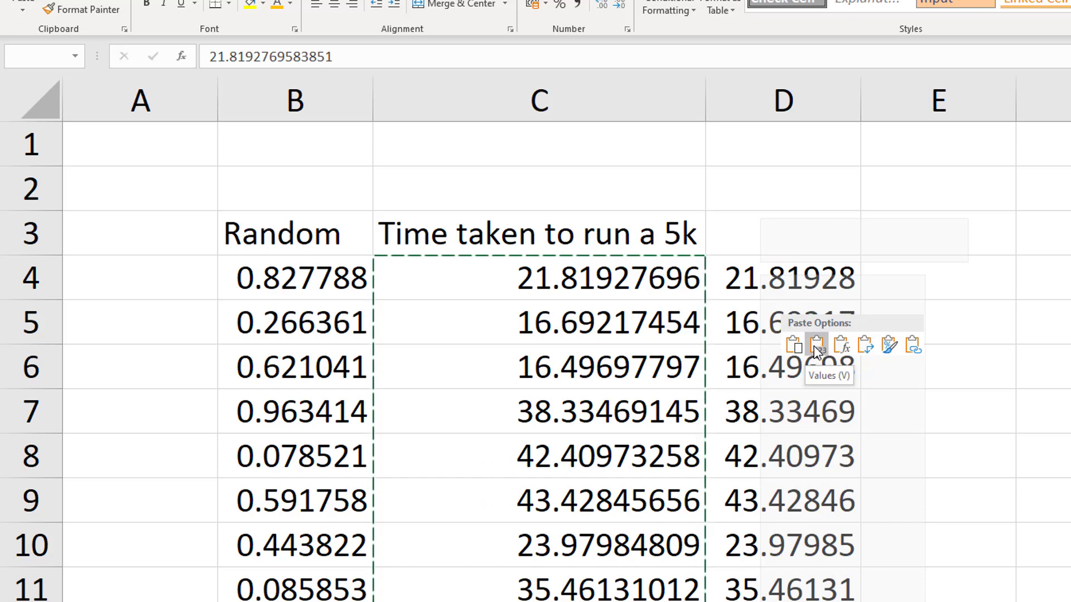
{"action": "key", "text": "Escape"}
{"action": "key", "text": "ctrl+shift+Down"}
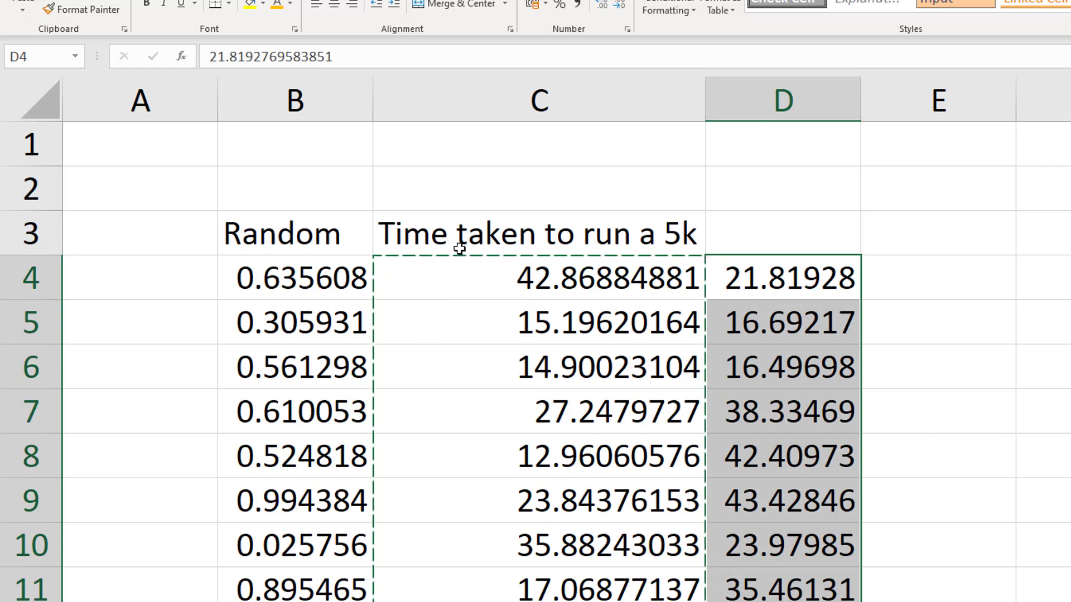
Delete the Random and 5k time formula cells in columns B and C, including their headers, shifting the remaining cells left
{"action": "left_click_drag", "start_coordinate": [279, 233], "coordinate": [512, 586]}
{"action": "right_click", "coordinate": [536, 458]}
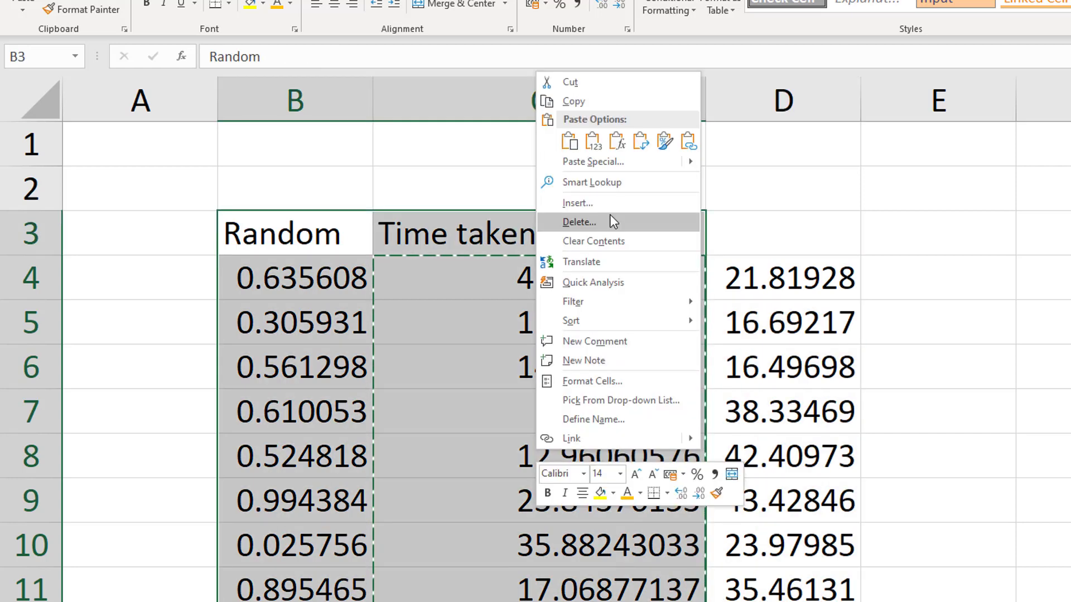
{"action": "left_click", "coordinate": [611, 222]}
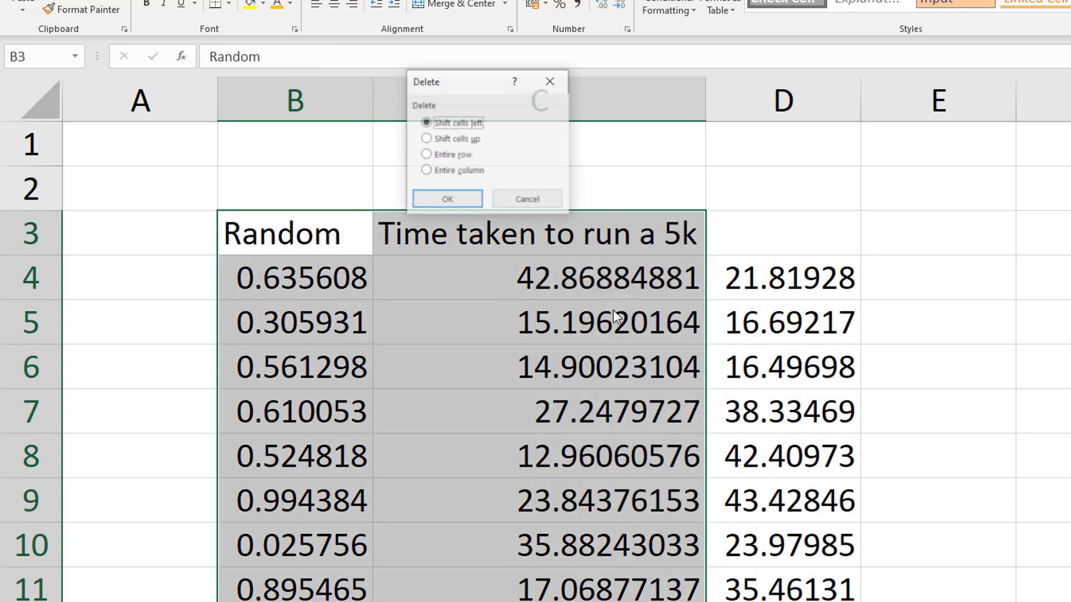
{"action": "left_click", "coordinate": [444, 198]}
{"action": "left_click", "coordinate": [326, 219]}
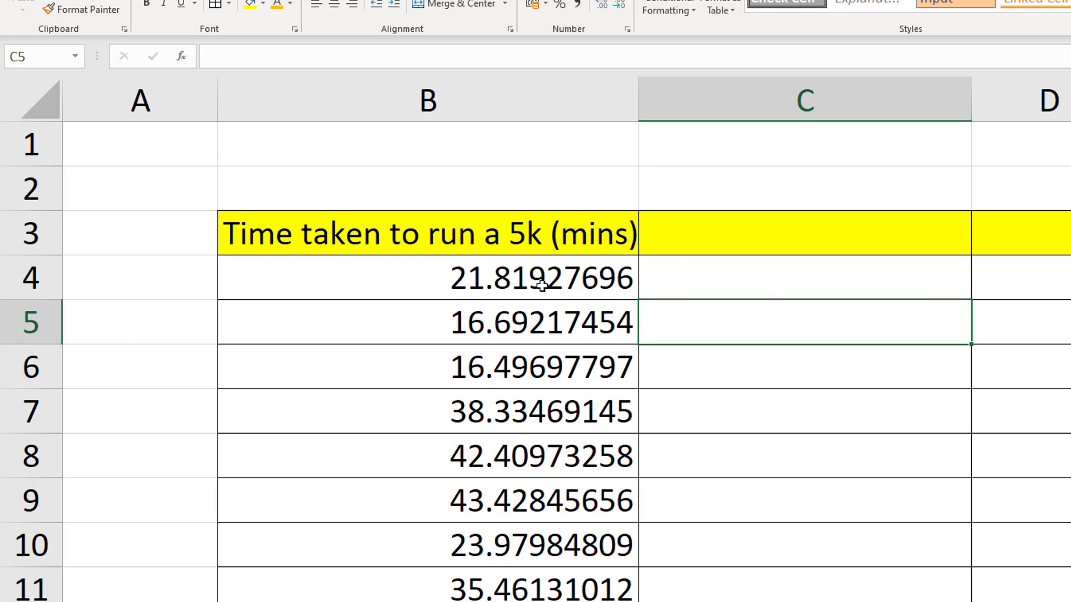
Enter the header "Round" in C3, beside the 5k times
{"action": "left_click", "coordinate": [437, 270]}
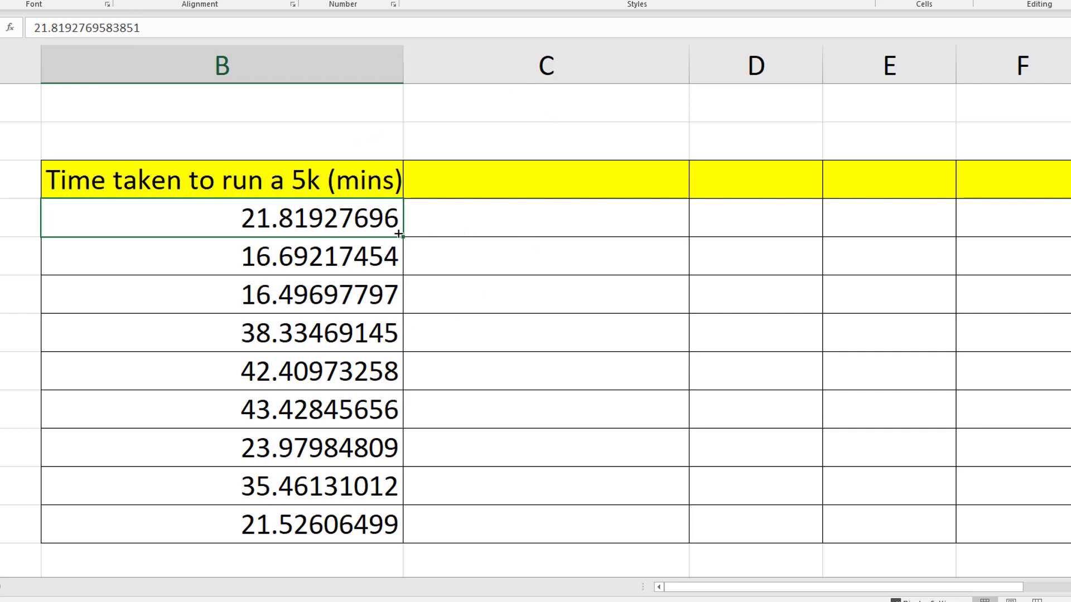
{"action": "left_click", "coordinate": [457, 191]}
{"action": "type", "text": "Round"}
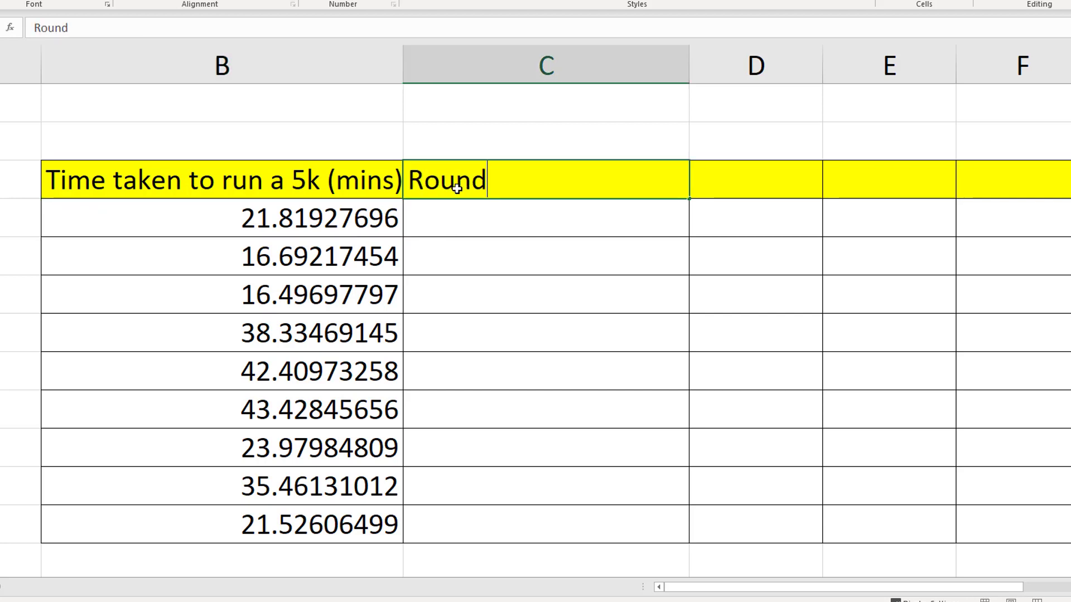
{"action": "key", "text": "Return"}
Enter =ROUND(B4,2) in C4 to round the first 5k time to two decimal places
{"action": "type", "text": "=round("}
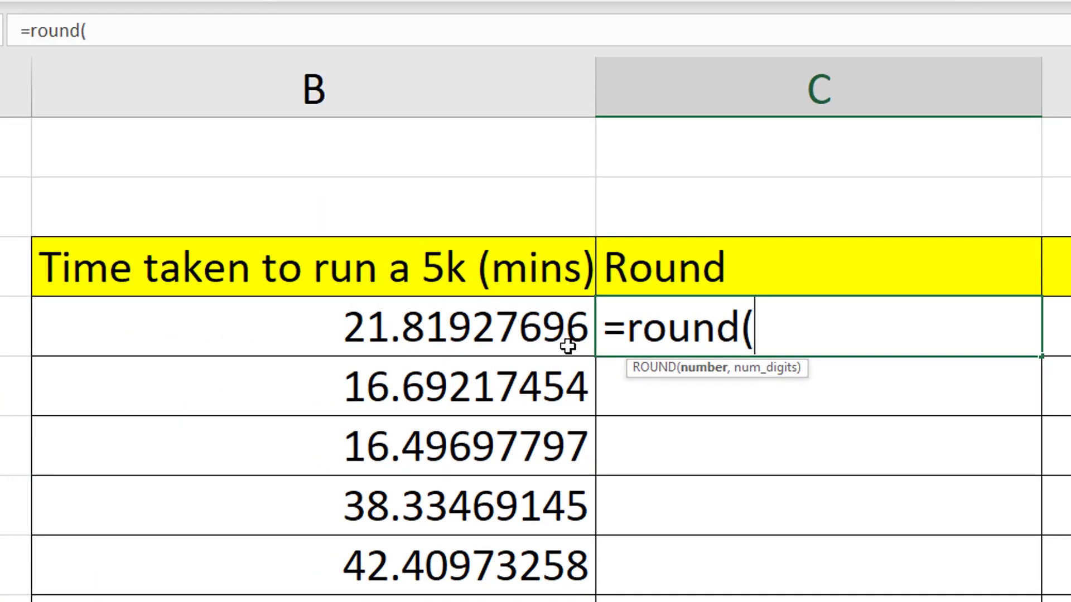
{"action": "left_click", "coordinate": [482, 343]}
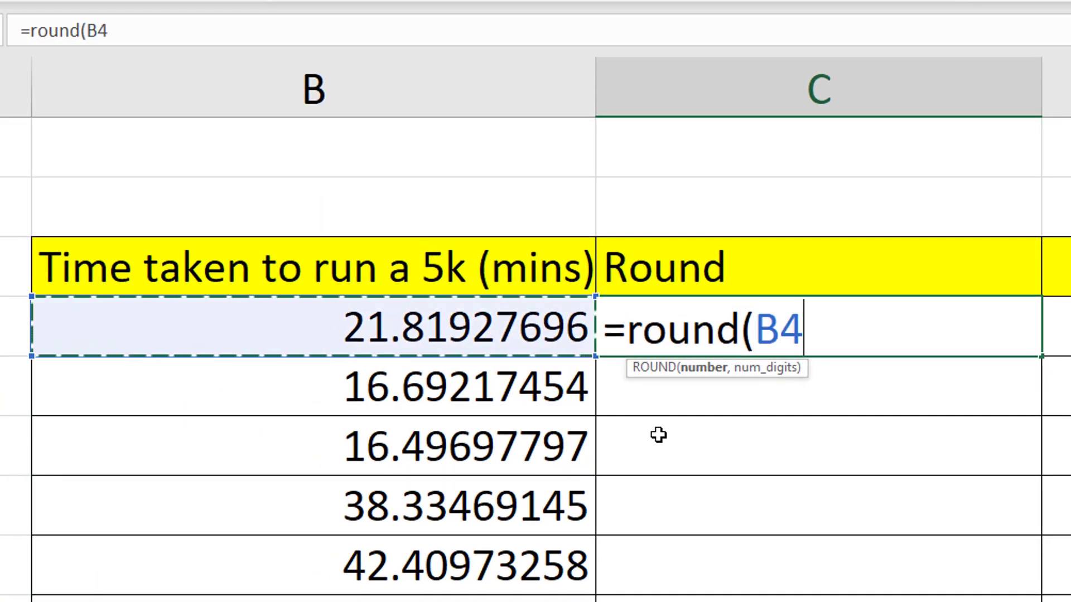
{"action": "type", "text": ","}
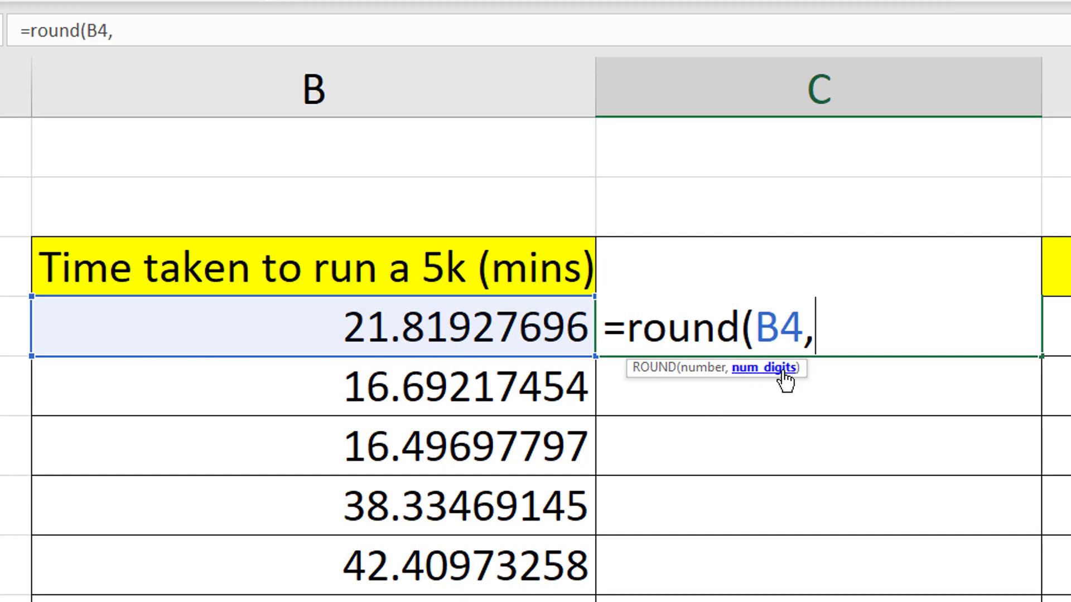
{"action": "type", "text": "2)"}
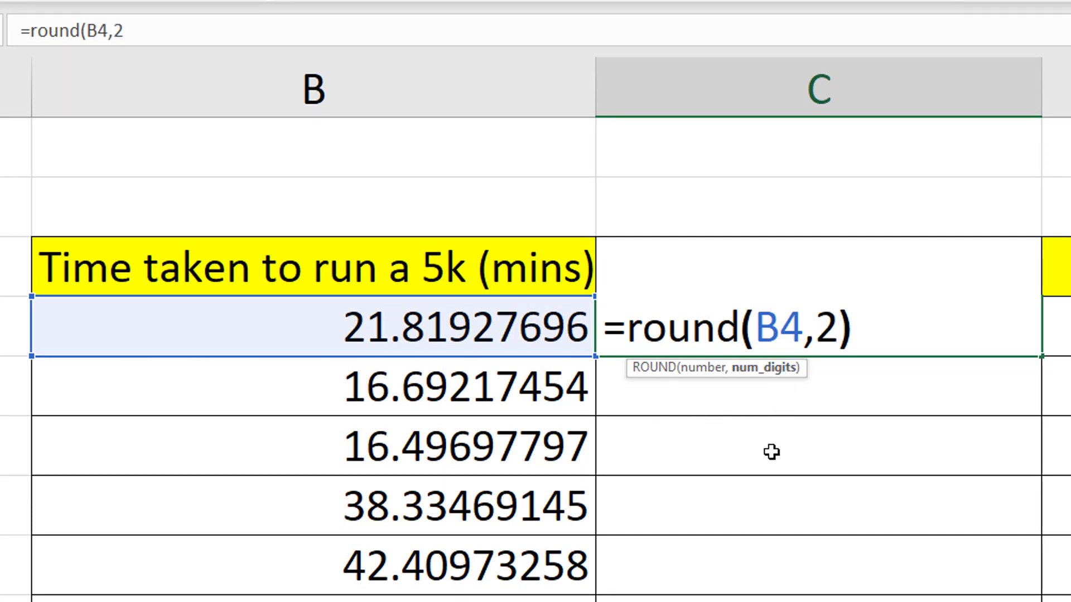
{"action": "key", "text": "Return"}
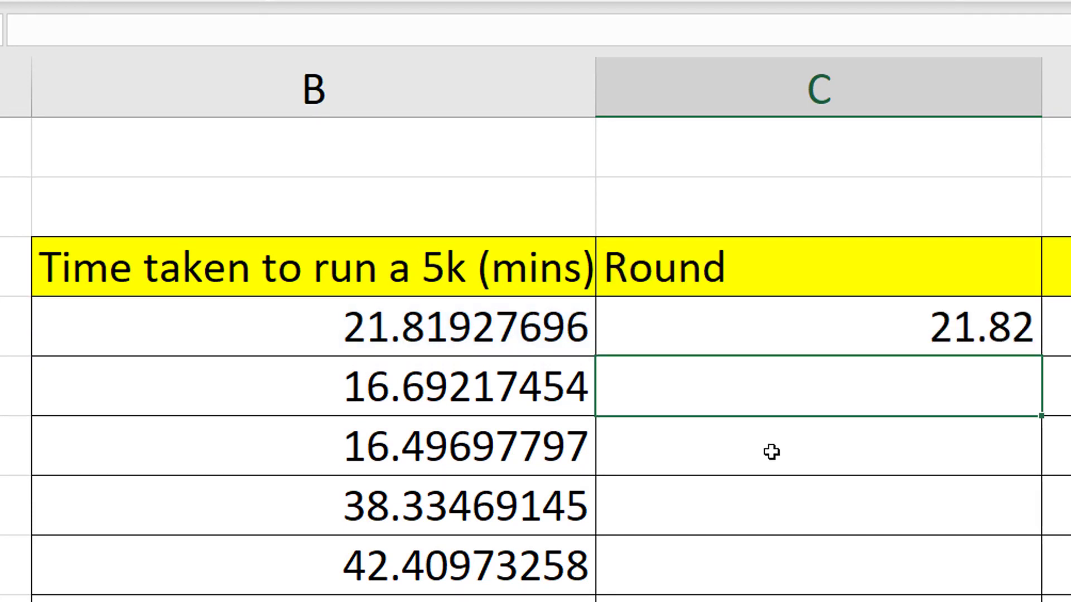
Change the formula in C4 to =ROUND(B4,1) to round the first 5k time to one decimal place
{"action": "left_click", "coordinate": [892, 340]}
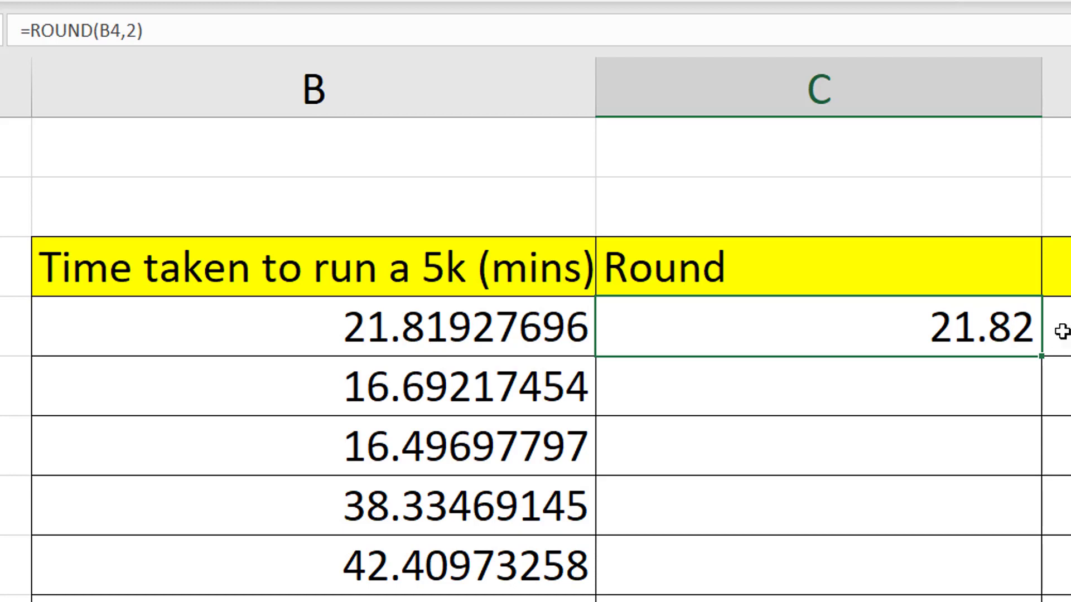
{"action": "left_click", "coordinate": [128, 31]}
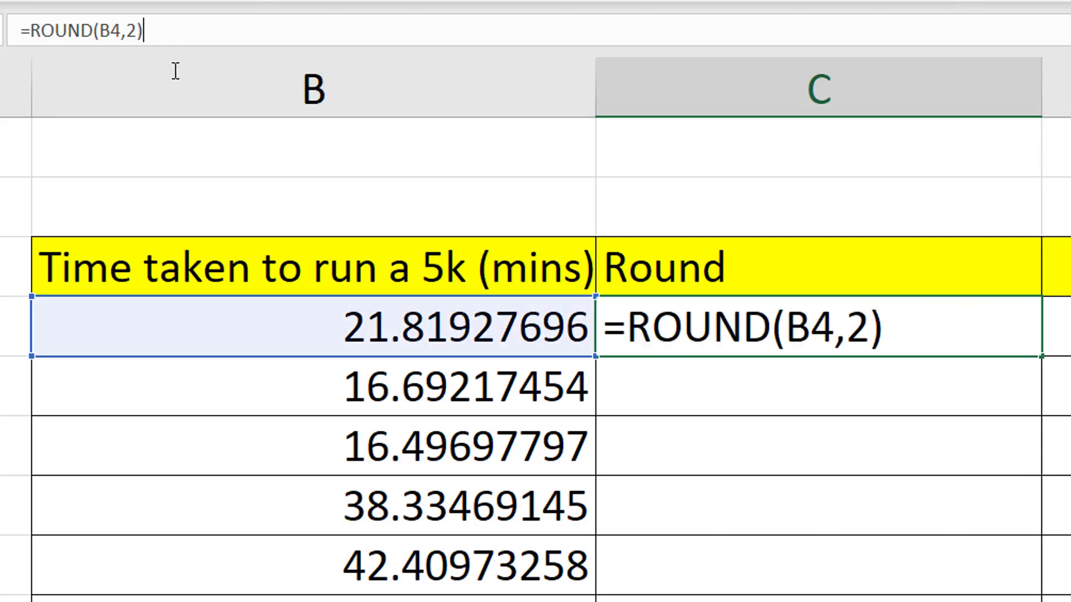
{"action": "key", "text": "Delete"}
{"action": "type", "text": "1"}
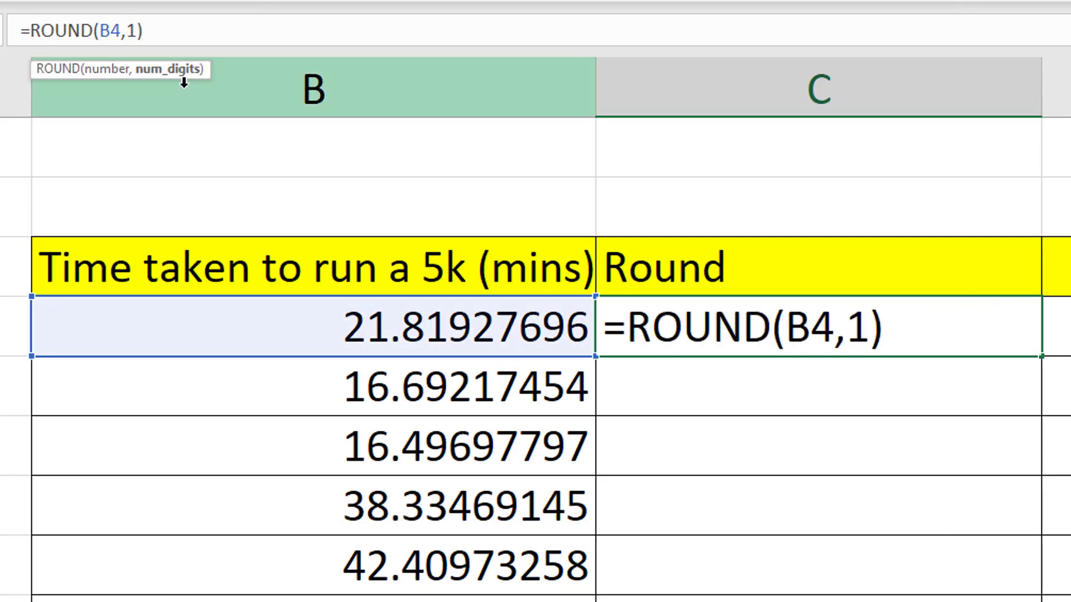
{"action": "key", "text": "Right"}
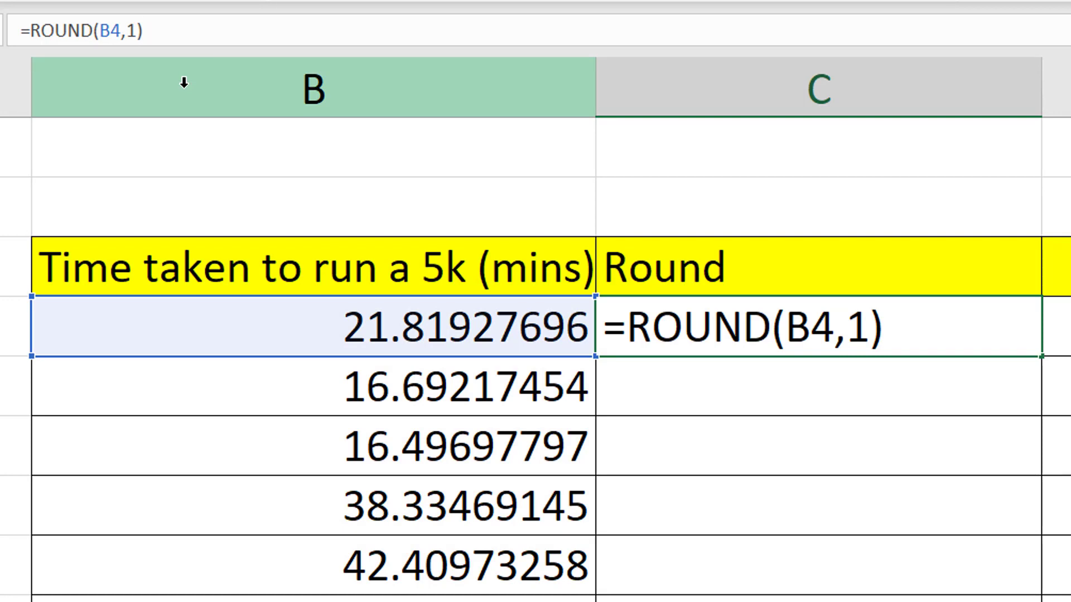
{"action": "key", "text": "Return"}
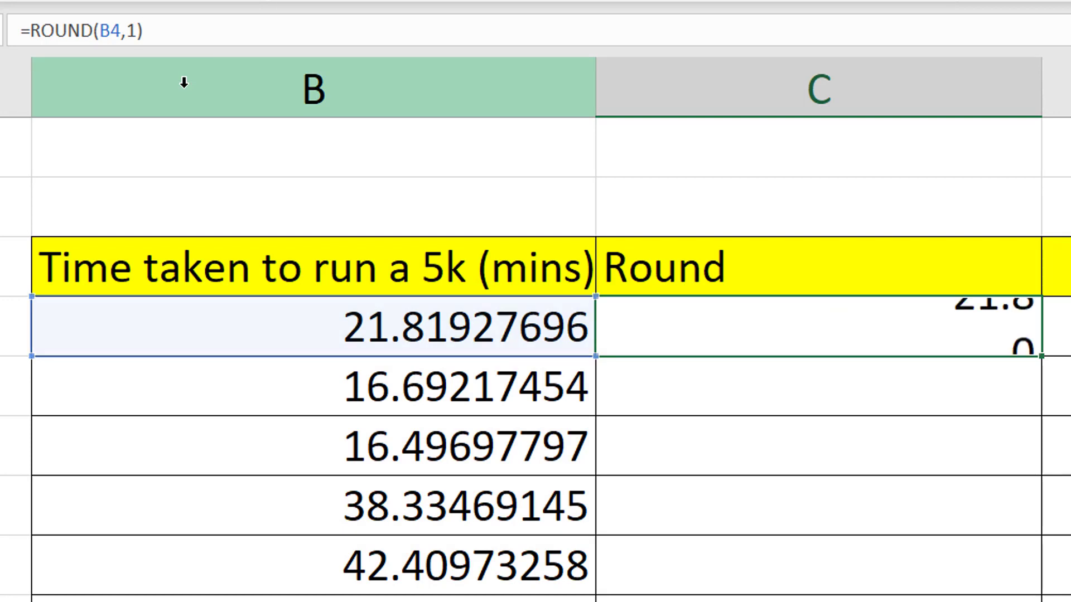
Change the formula in C4 to =ROUND(B4,0) to round the first 5k time to a whole number
{"action": "left_click", "coordinate": [913, 323]}
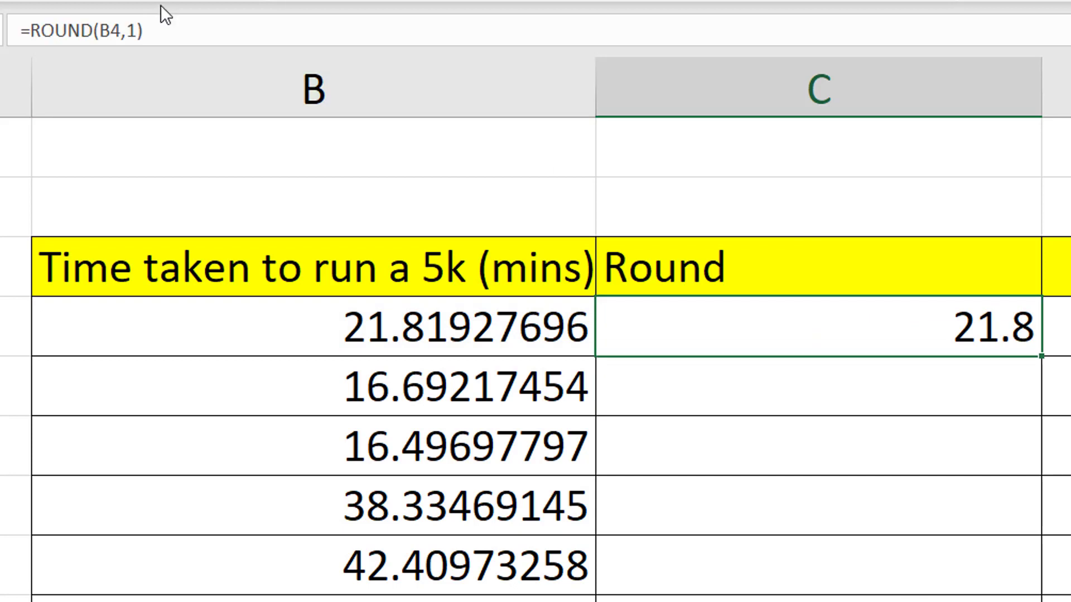
{"action": "left_click", "coordinate": [138, 30]}
{"action": "key", "text": "BackSpace"}
{"action": "type", "text": "0"}
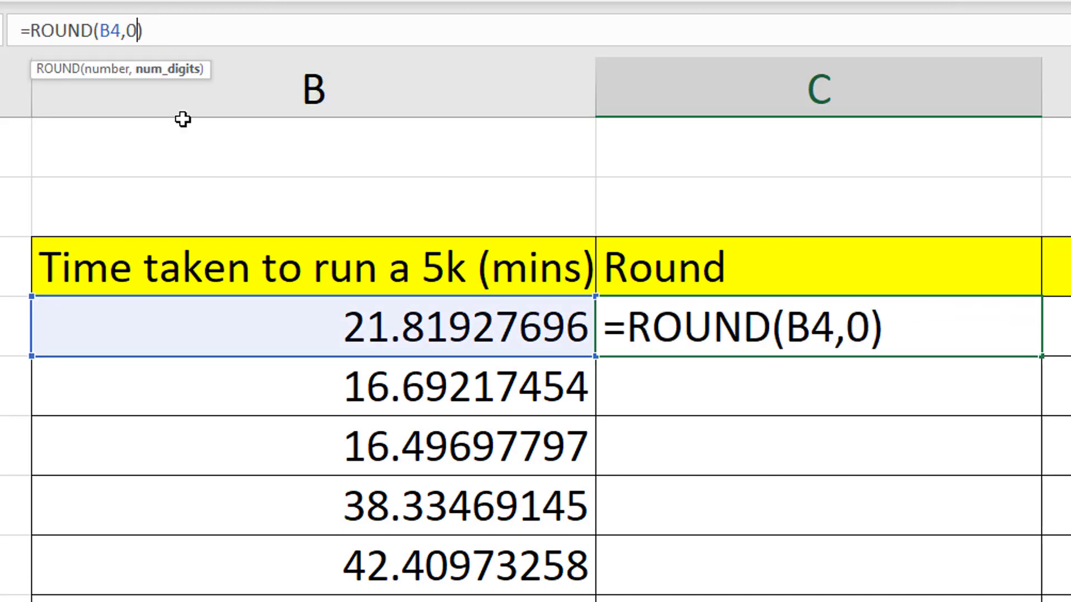
{"action": "key", "text": "Right"}
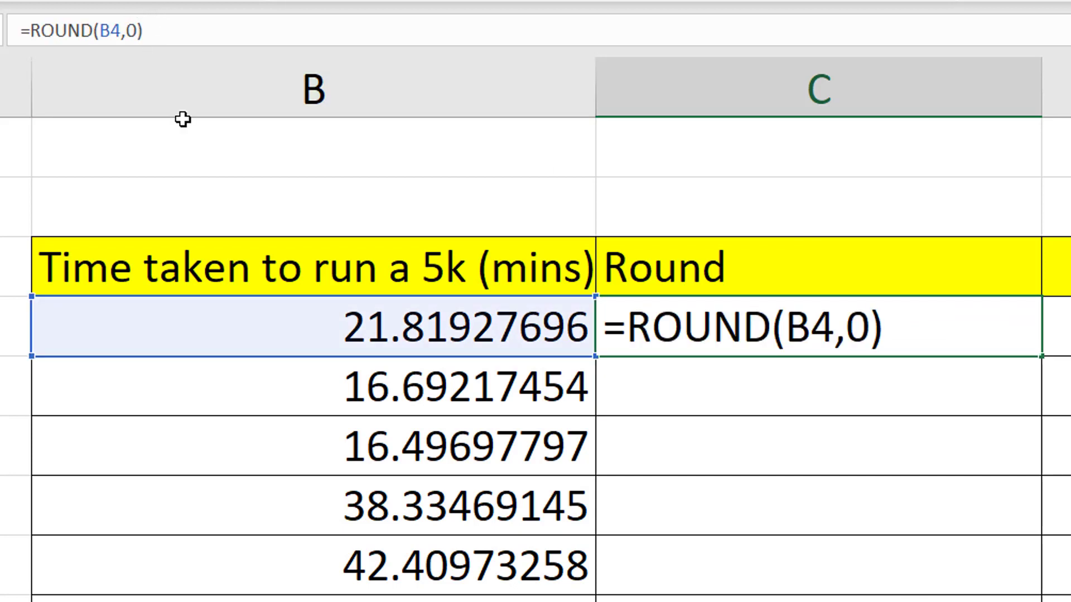
{"action": "key", "text": "Return"}
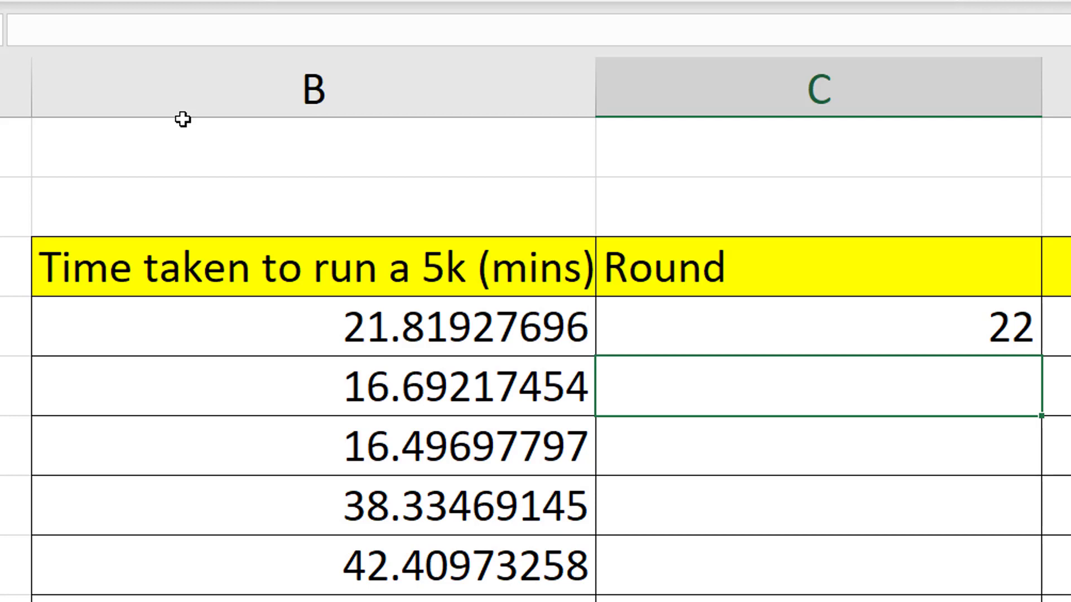
Change the formula in C4 to =ROUND(B4,-1) to round the first 5k time to the nearest ten
{"action": "key", "text": "Up"}
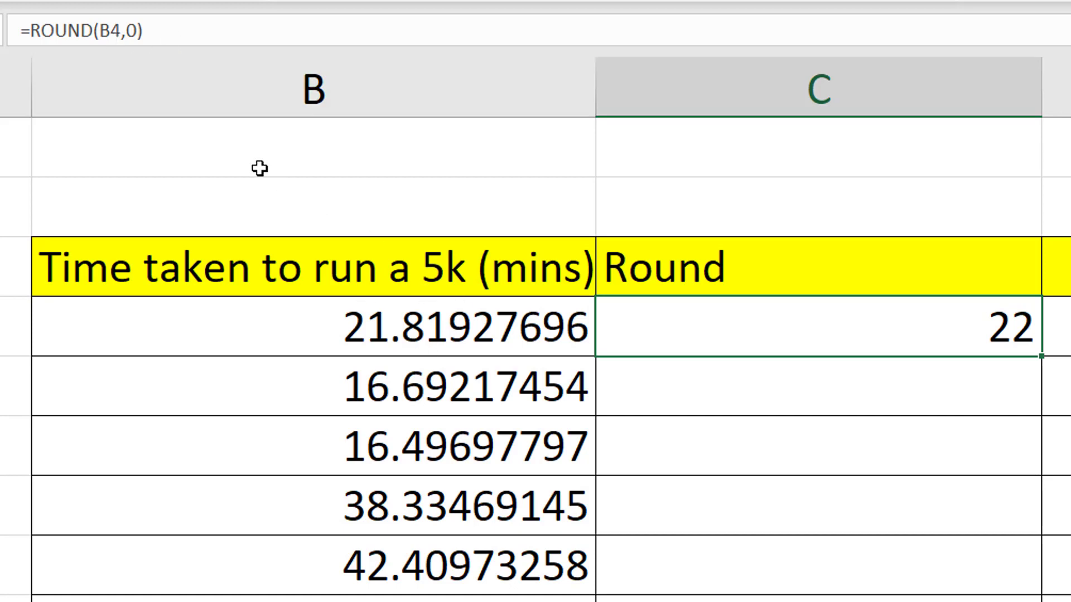
{"action": "left_click", "coordinate": [118, 36]}
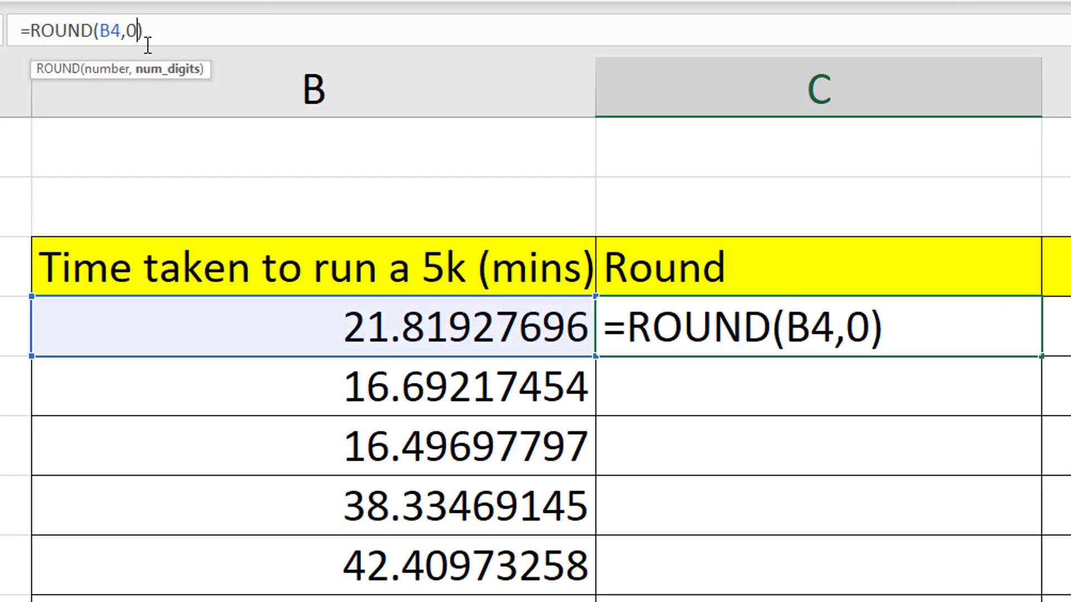
{"action": "key", "text": "BackSpace"}
{"action": "type", "text": "-"}
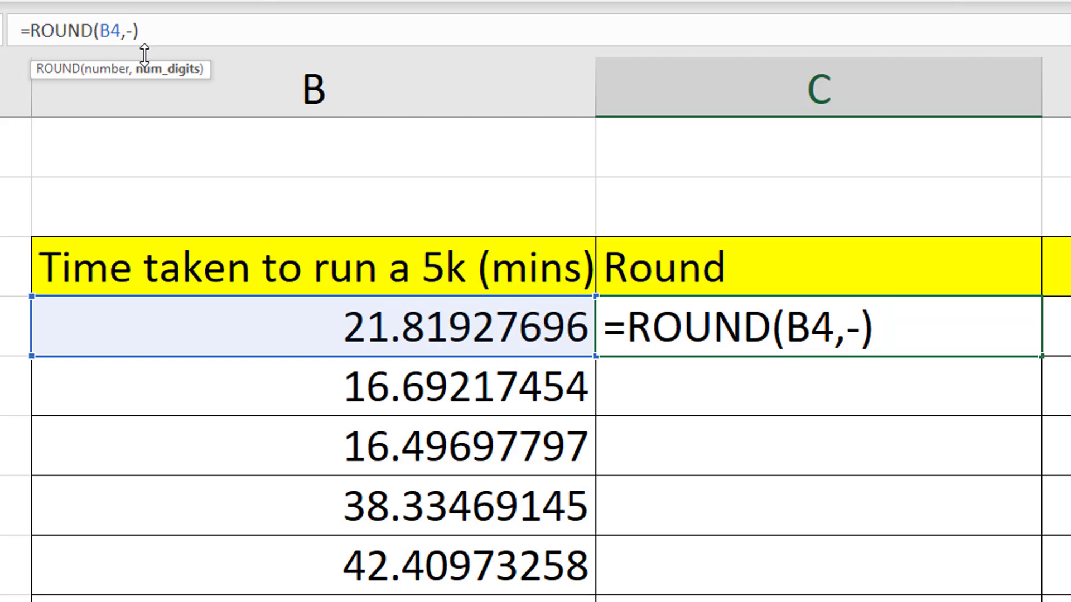
{"action": "type", "text": "1"}
{"action": "key", "text": "Right"}
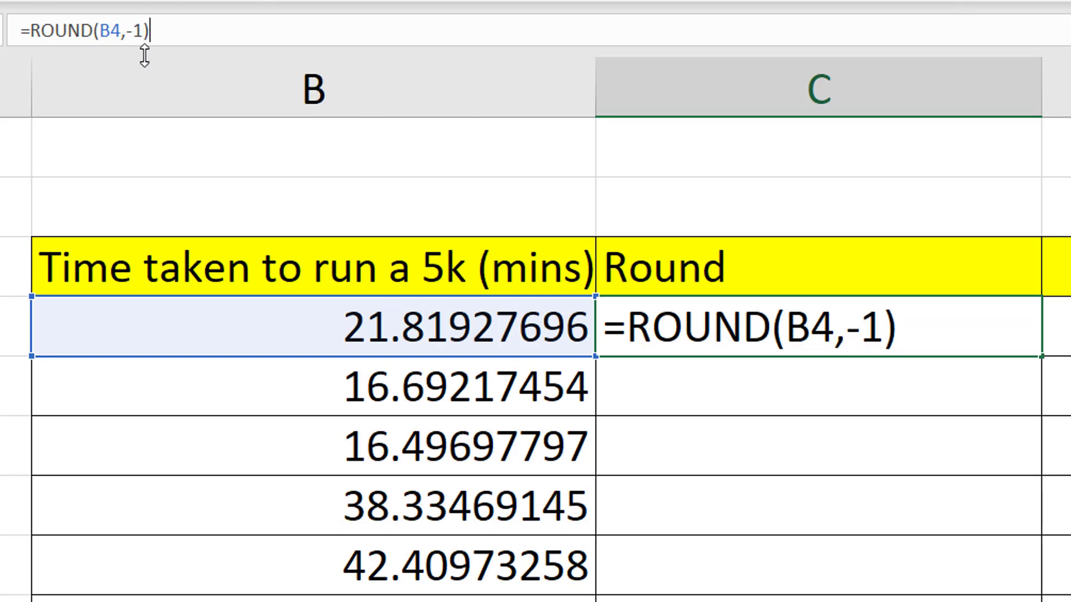
{"action": "key", "text": "Return"}
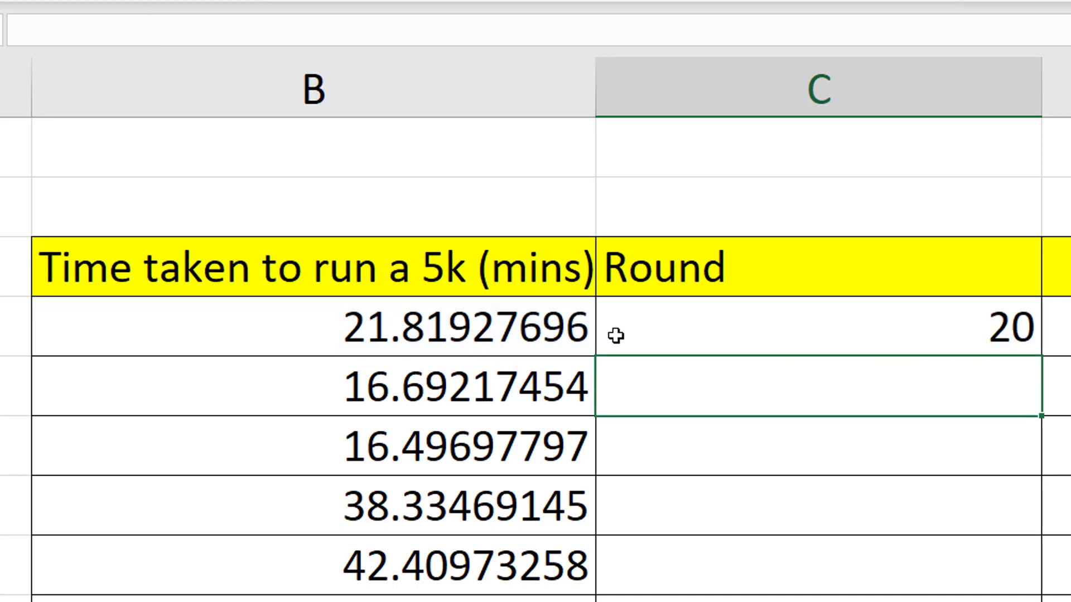
Set the formula in C4 to =ROUND(B4,2) and fill it down the Round column through C12
{"action": "left_click", "coordinate": [736, 318]}
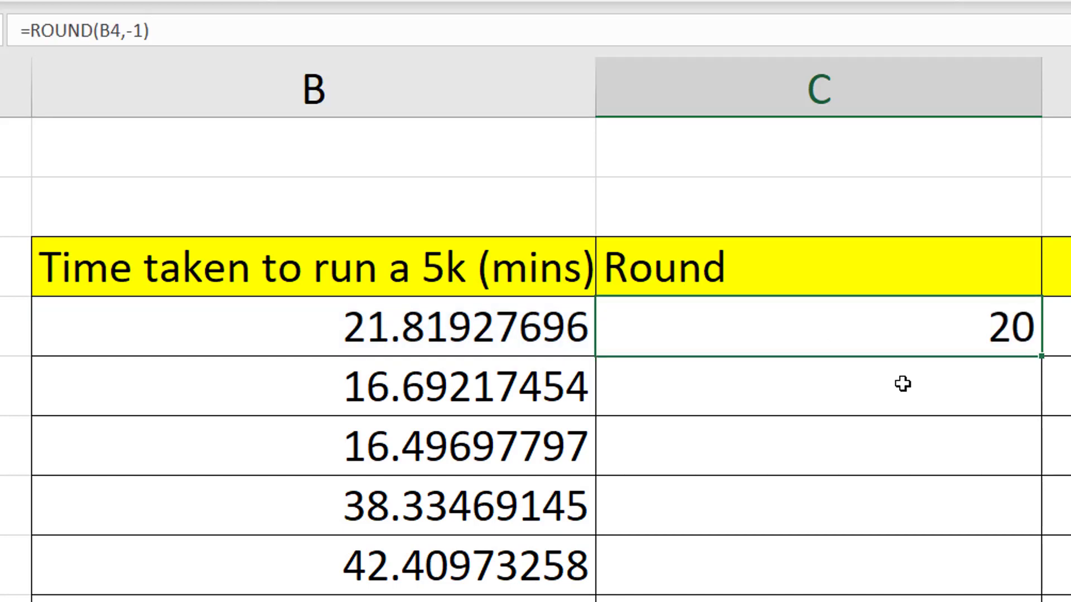
{"action": "left_click", "coordinate": [142, 32]}
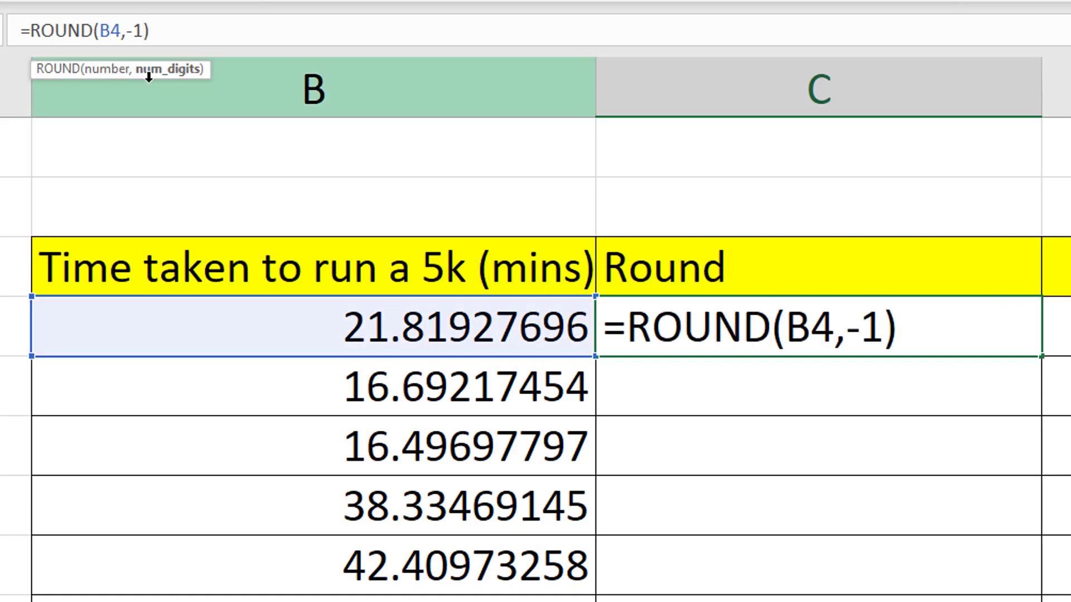
{"action": "key", "text": "BackSpace"}
{"action": "key", "text": "BackSpace"}
{"action": "type", "text": "2"}
{"action": "key", "text": "Return"}
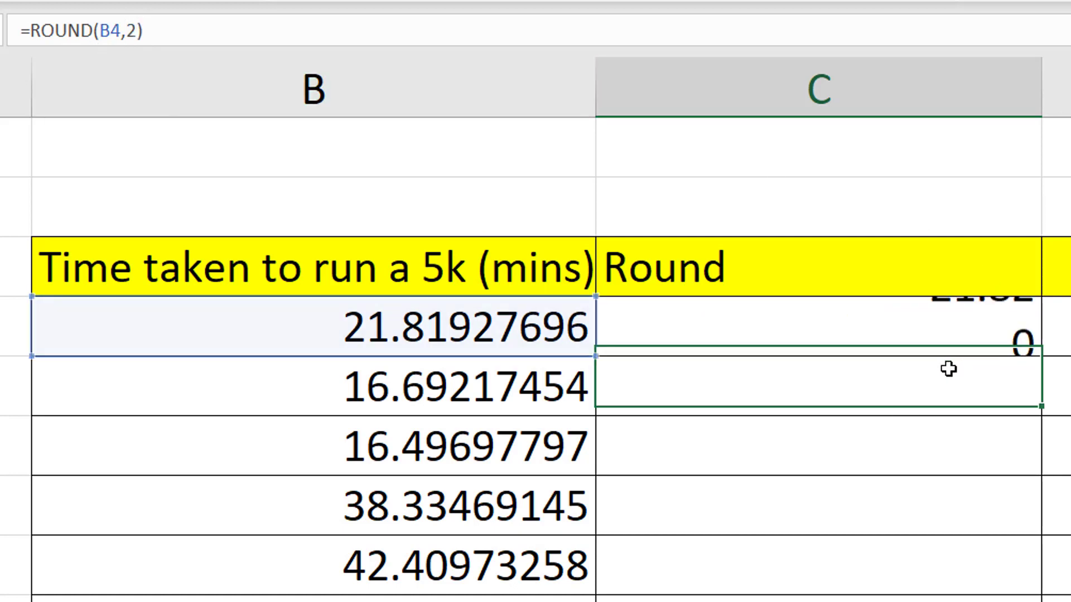
{"action": "left_click", "coordinate": [980, 334]}
{"action": "left_click_drag", "start_coordinate": [1037, 355], "coordinate": [994, 601]}
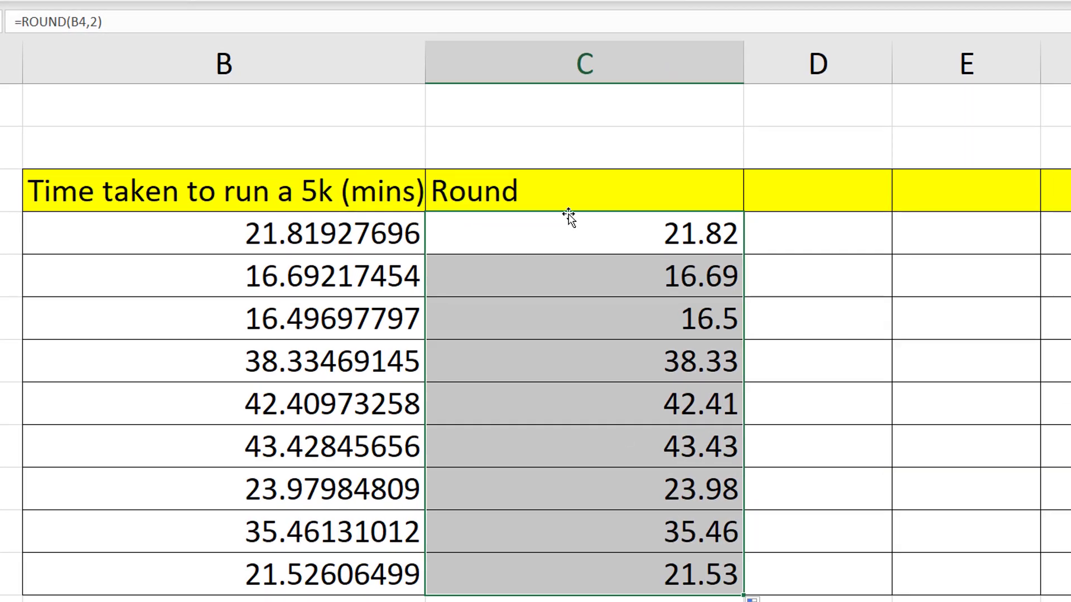
Enter the header "Round Down" in D3 and widen column D to fit the text
{"action": "left_click", "coordinate": [780, 201]}
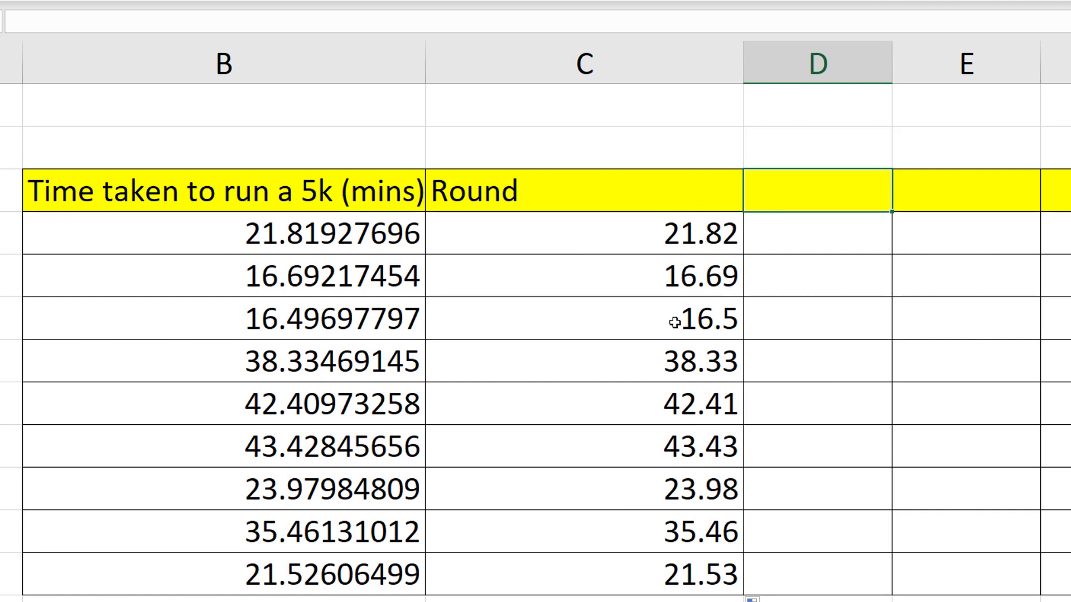
{"action": "left_click", "coordinate": [574, 200]}
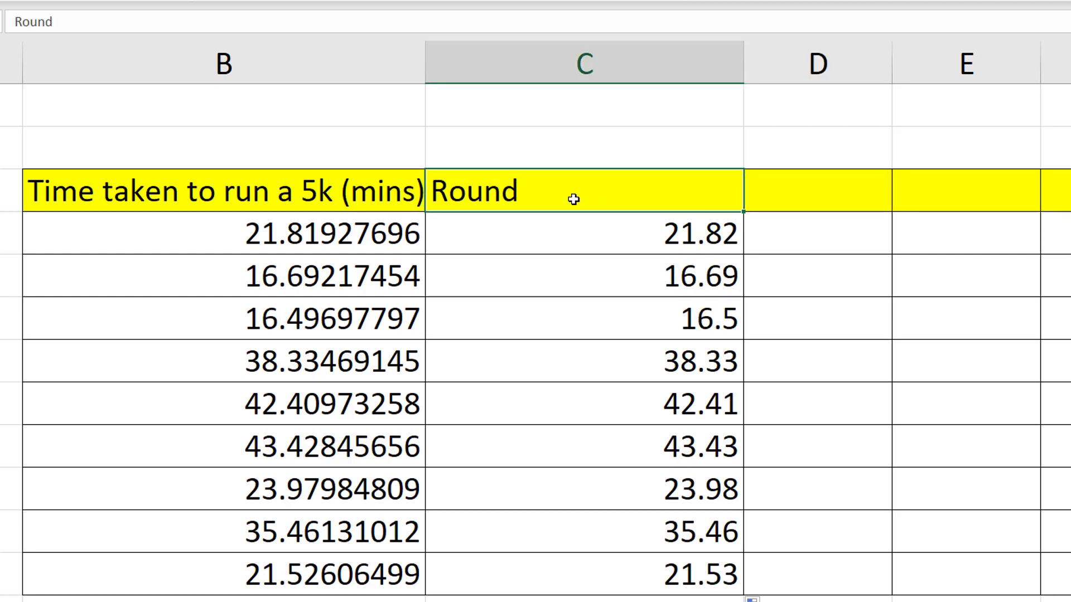
{"action": "left_click", "coordinate": [806, 203]}
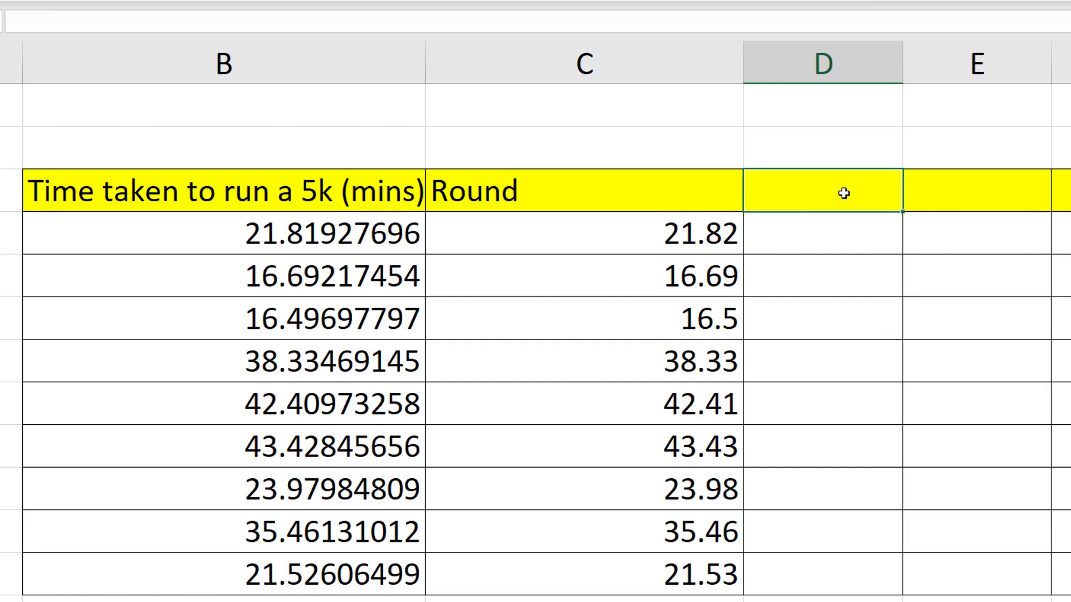
{"action": "type", "text": "Round Down"}
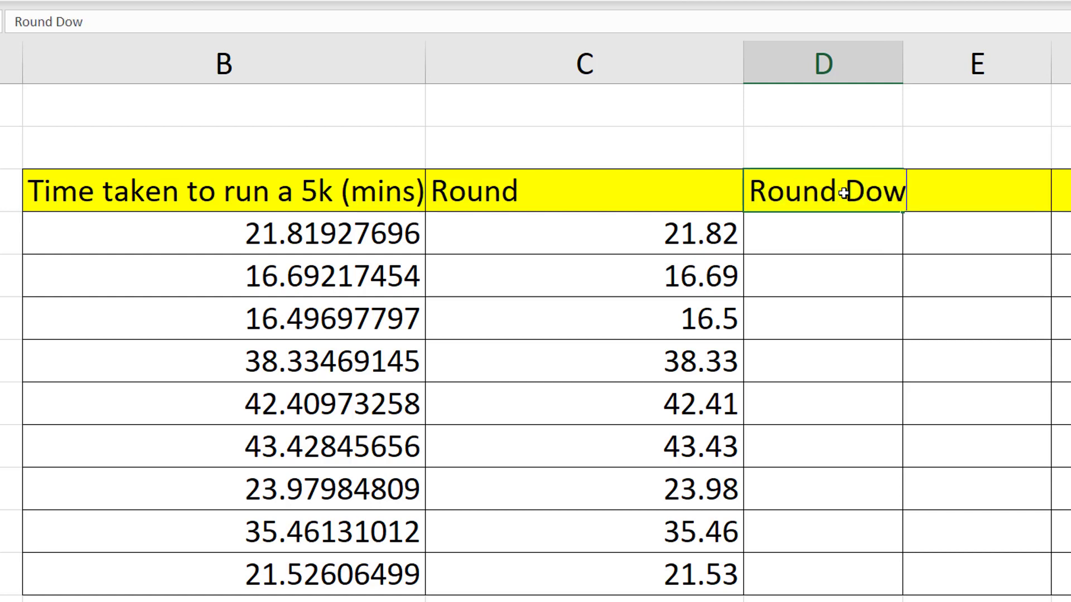
{"action": "left_click", "coordinate": [905, 63]}
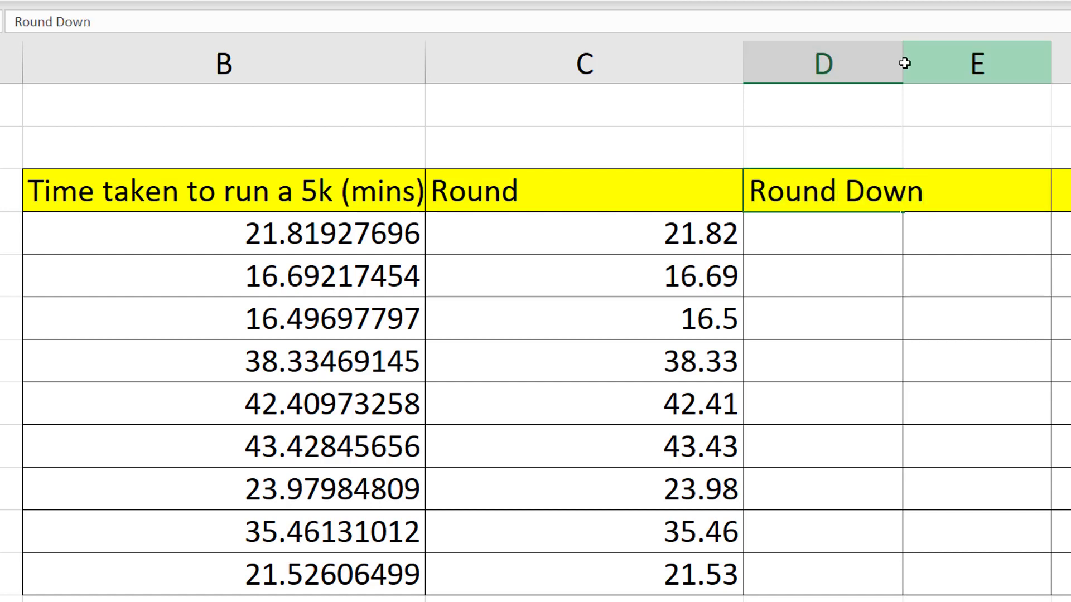
{"action": "left_click_drag", "start_coordinate": [904, 64], "coordinate": [932, 65]}
Enter =ROUNDDOWN(B4,2) in D4 and fill it down the Round Down column through D12
{"action": "left_click", "coordinate": [869, 229]}
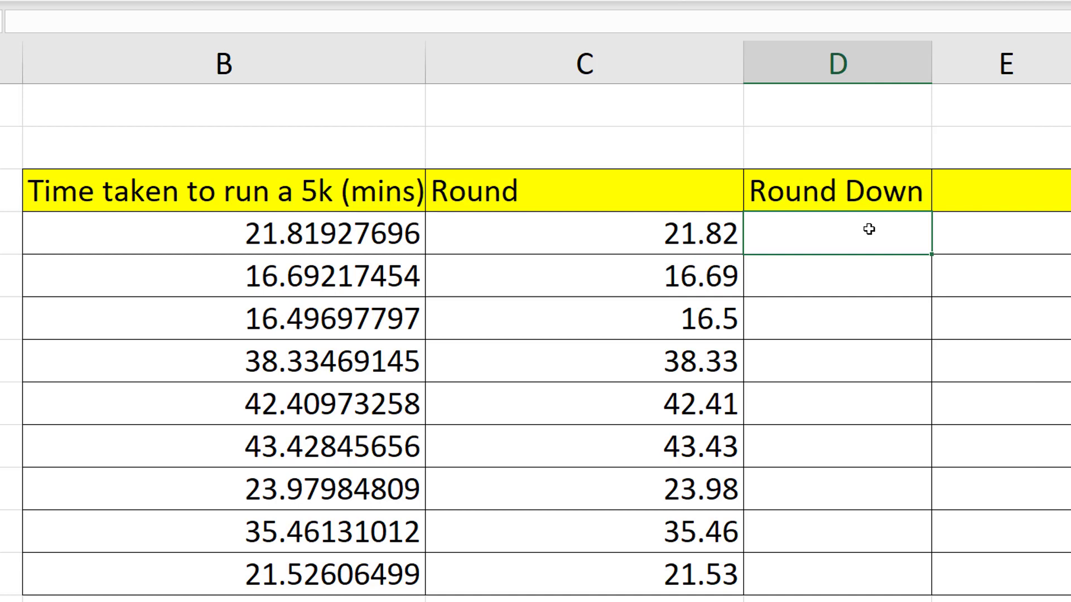
{"action": "type", "text": "=rou"}
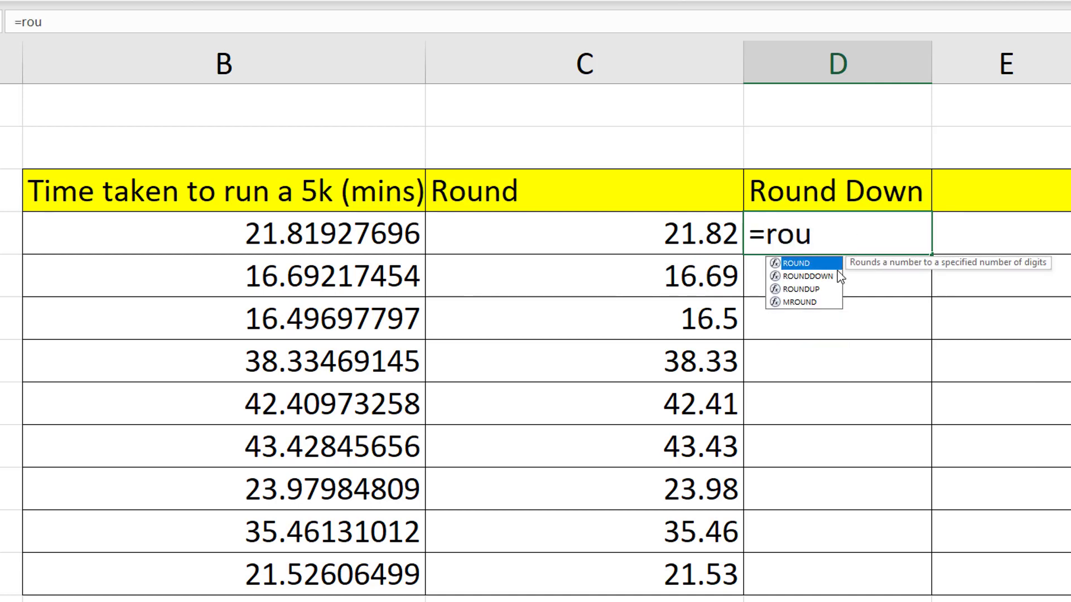
{"action": "double_click", "coordinate": [831, 277]}
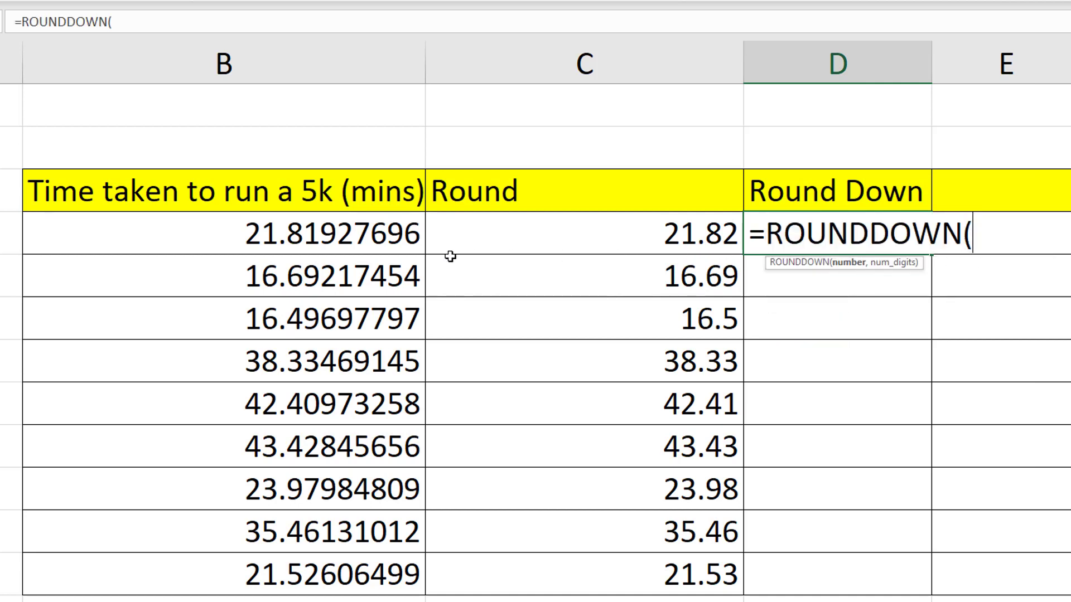
{"action": "left_click", "coordinate": [397, 236]}
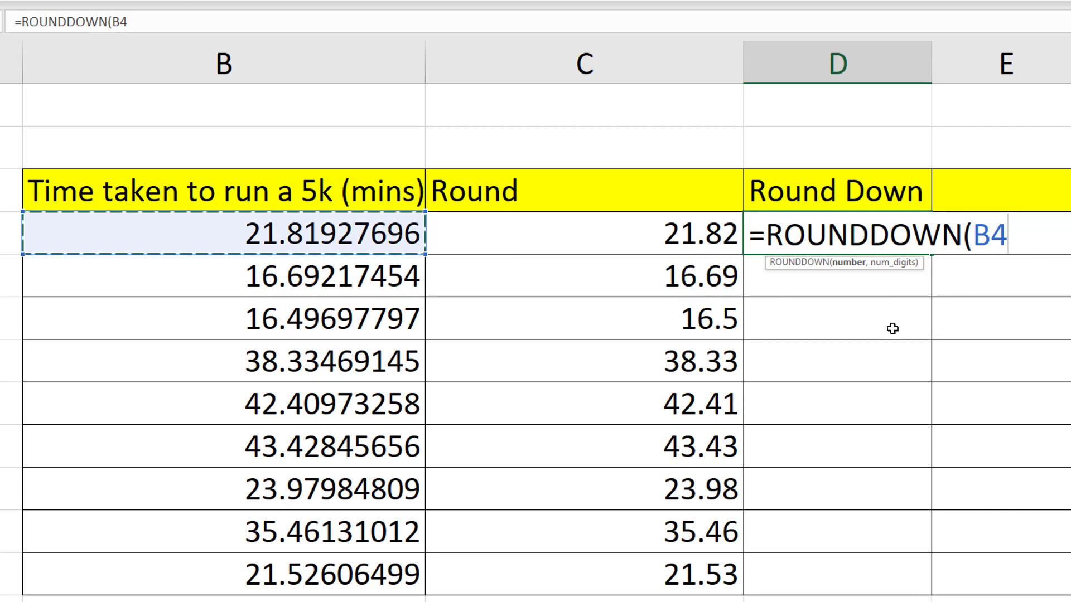
{"action": "type", "text": ",2)"}
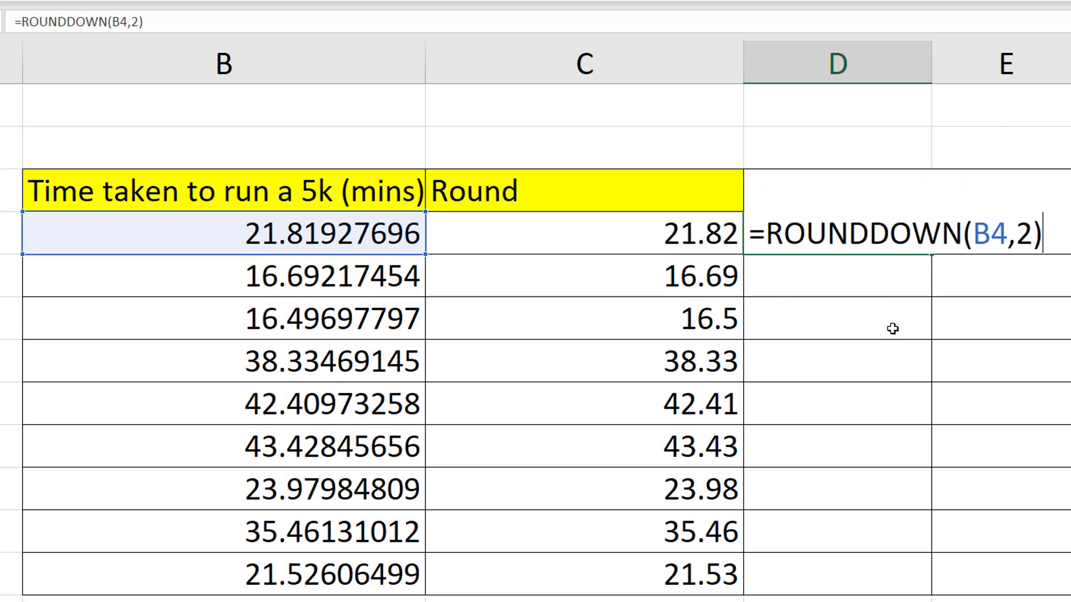
{"action": "key", "text": "Return"}
{"action": "left_click", "coordinate": [820, 232]}
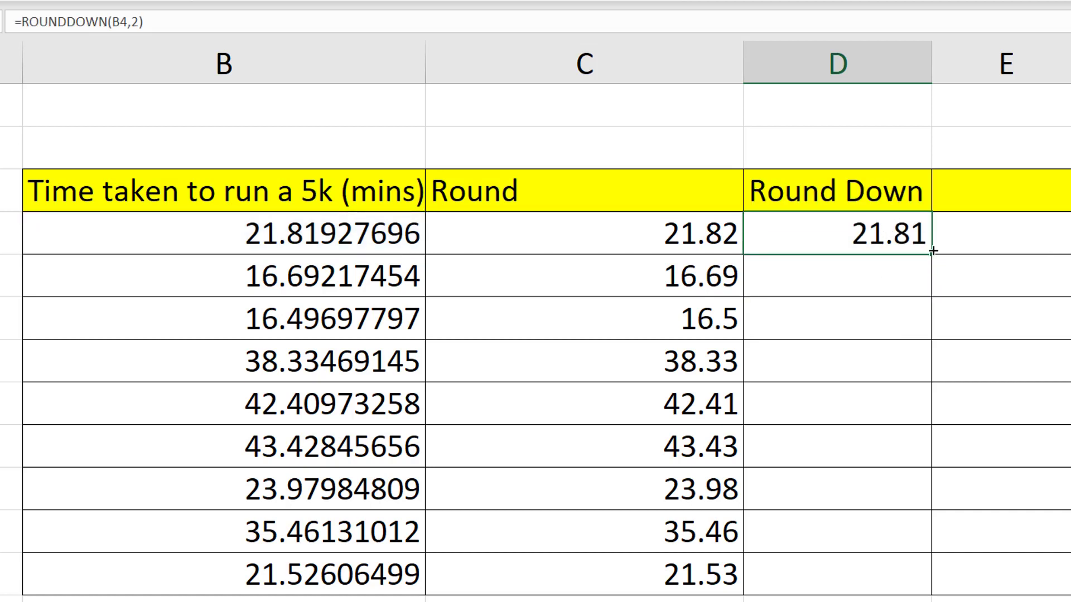
{"action": "left_click_drag", "start_coordinate": [932, 253], "coordinate": [880, 583]}
{"action": "left_click", "coordinate": [675, 502]}
{"action": "left_click_drag", "start_coordinate": [676, 405], "coordinate": [801, 405]}
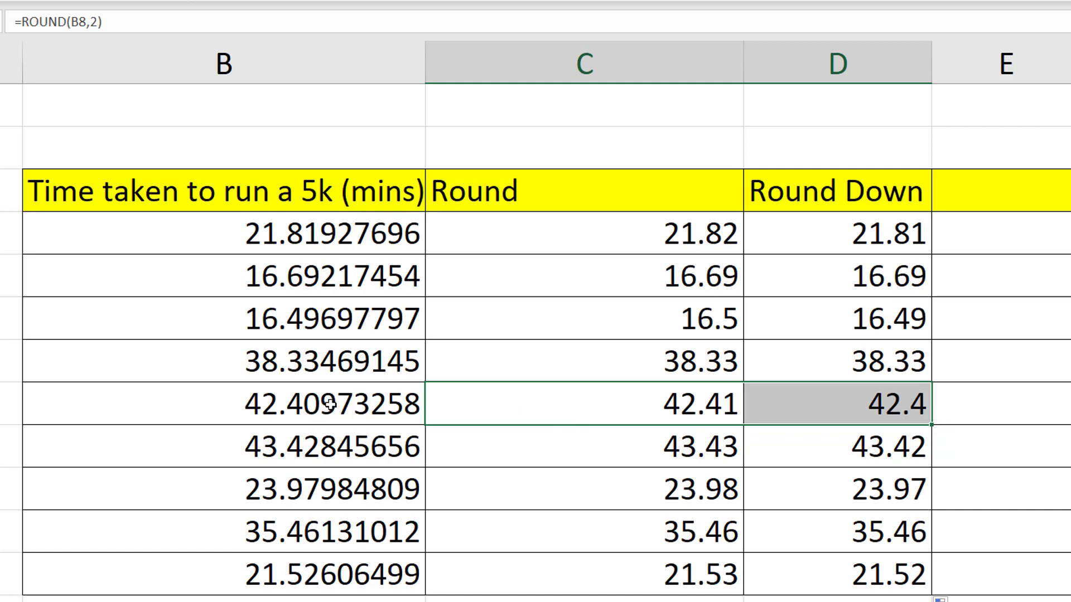
{"action": "left_click", "coordinate": [897, 413]}
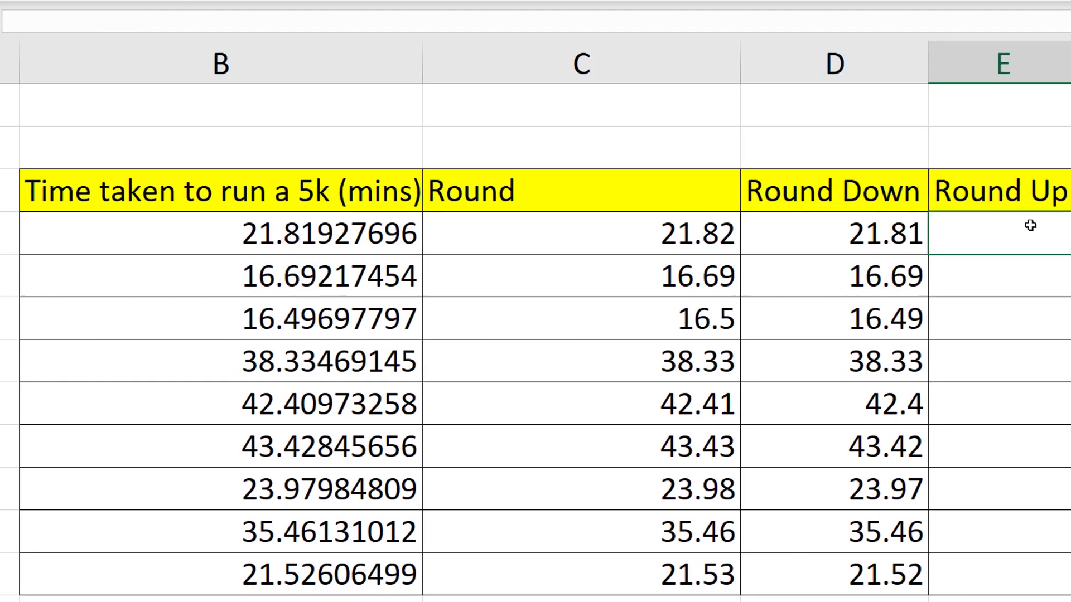
Enter =ROUNDUP(B4,2) in E4 to round the first 5k time up to two decimal places
{"action": "type", "text": "=roun"}
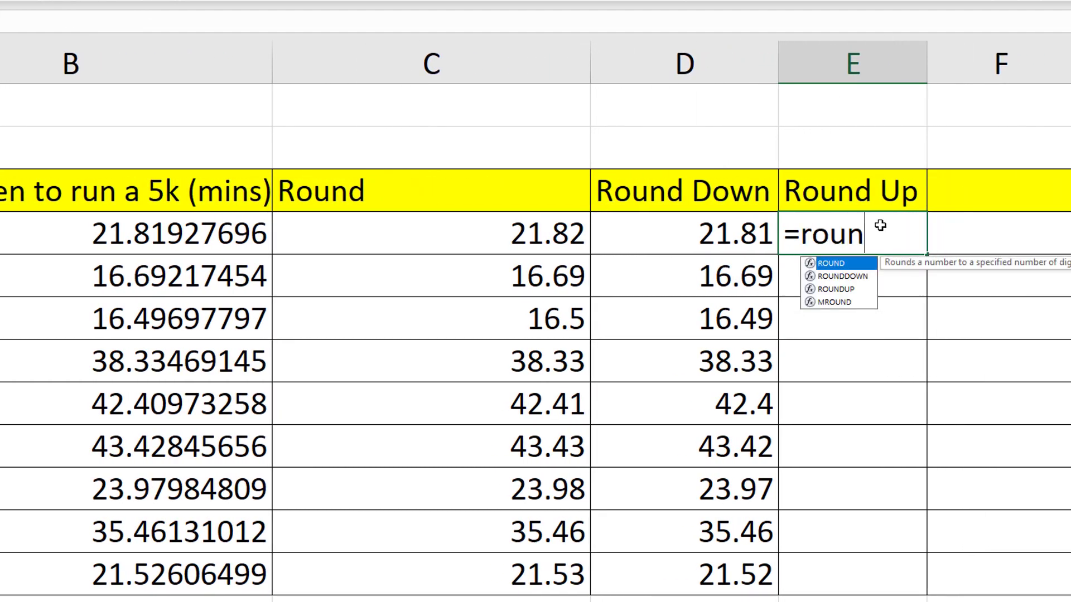
{"action": "double_click", "coordinate": [858, 290]}
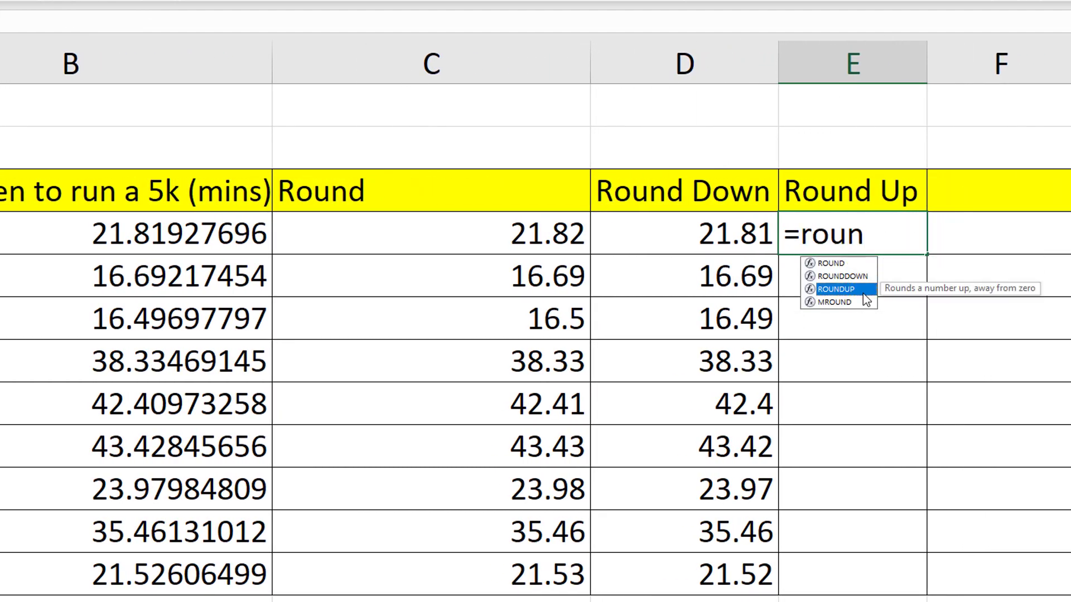
{"action": "left_click", "coordinate": [240, 248]}
{"action": "type", "text": ",2)"}
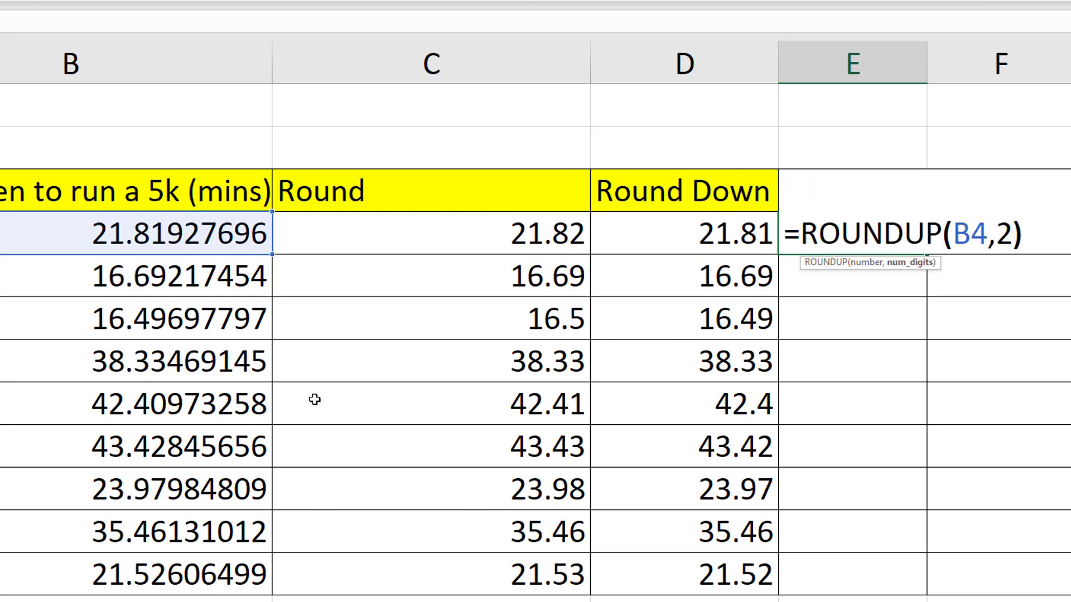
{"action": "key", "text": "Return"}
{"action": "left_click", "coordinate": [870, 239]}
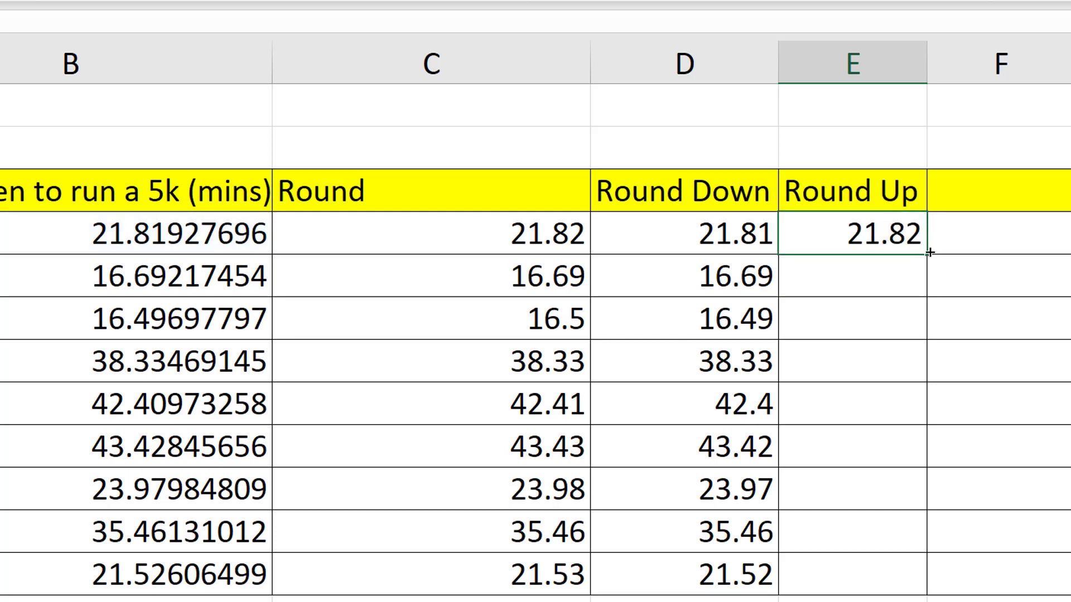
Fill the ROUNDUP formula from E4 down the Round Up column through E12 and compare the first row's rounded values
{"action": "left_click_drag", "start_coordinate": [927, 254], "coordinate": [917, 590]}
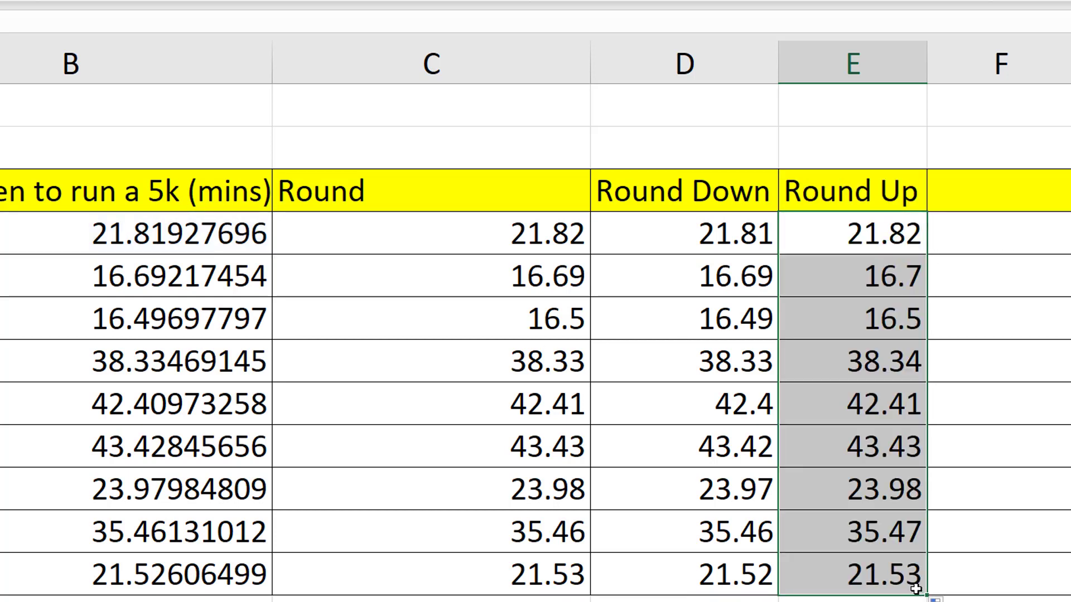
{"action": "left_click", "coordinate": [897, 232]}
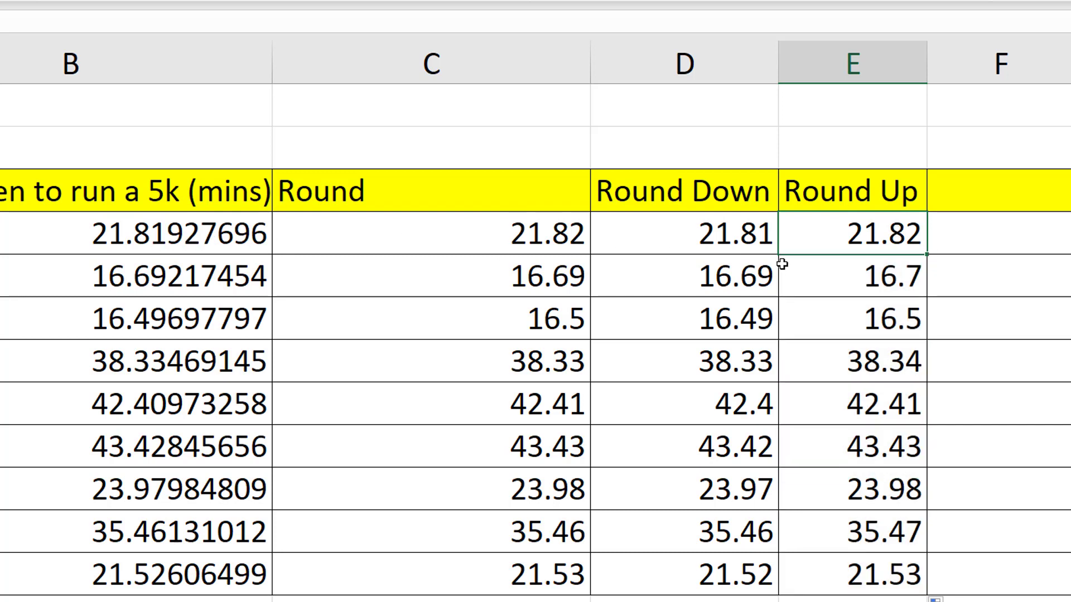
{"action": "left_click", "coordinate": [695, 238]}
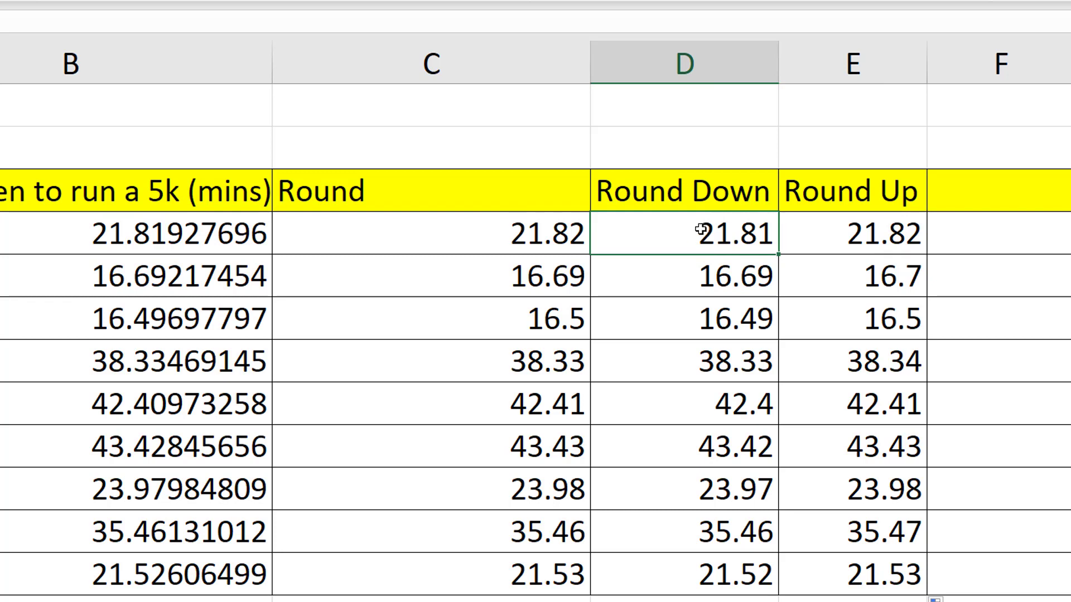
{"action": "left_click", "coordinate": [856, 241]}
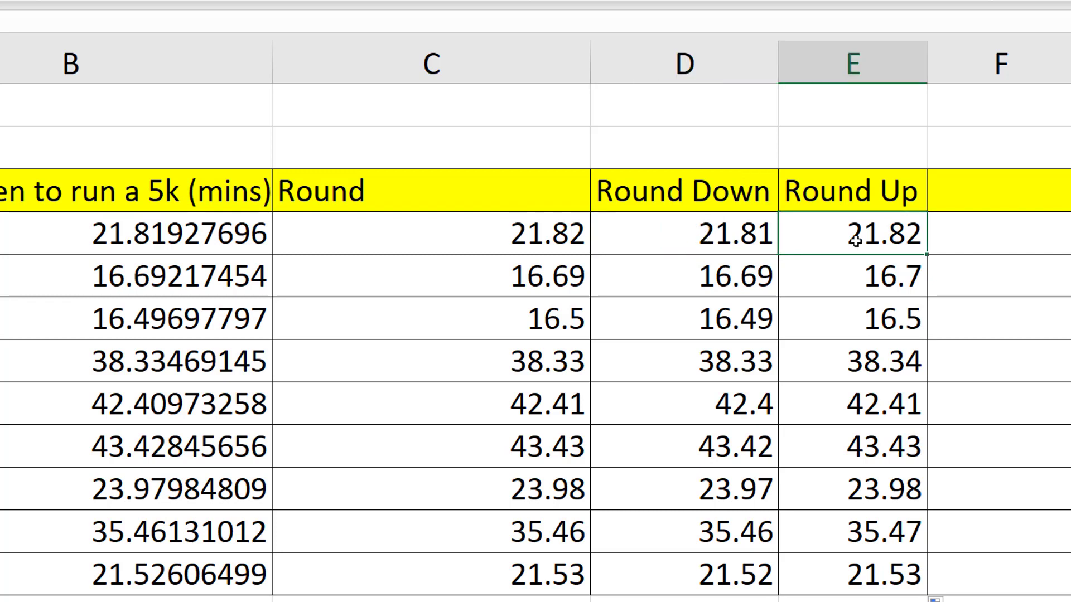
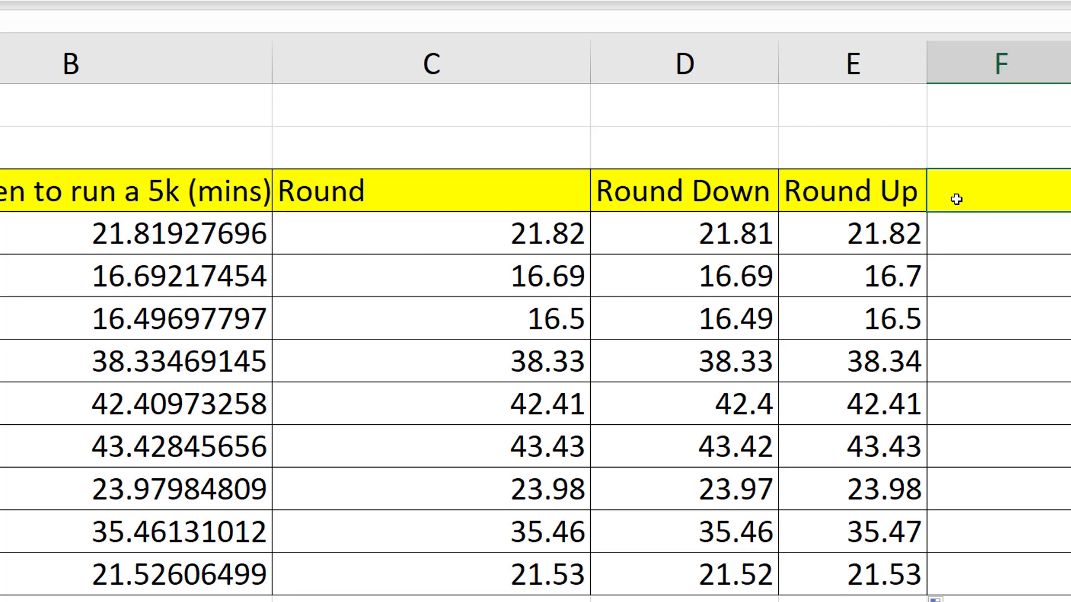
Enter the header "Multiple Round" in F3 and widen column F to fit the text
{"action": "type", "text": "Multiple"}
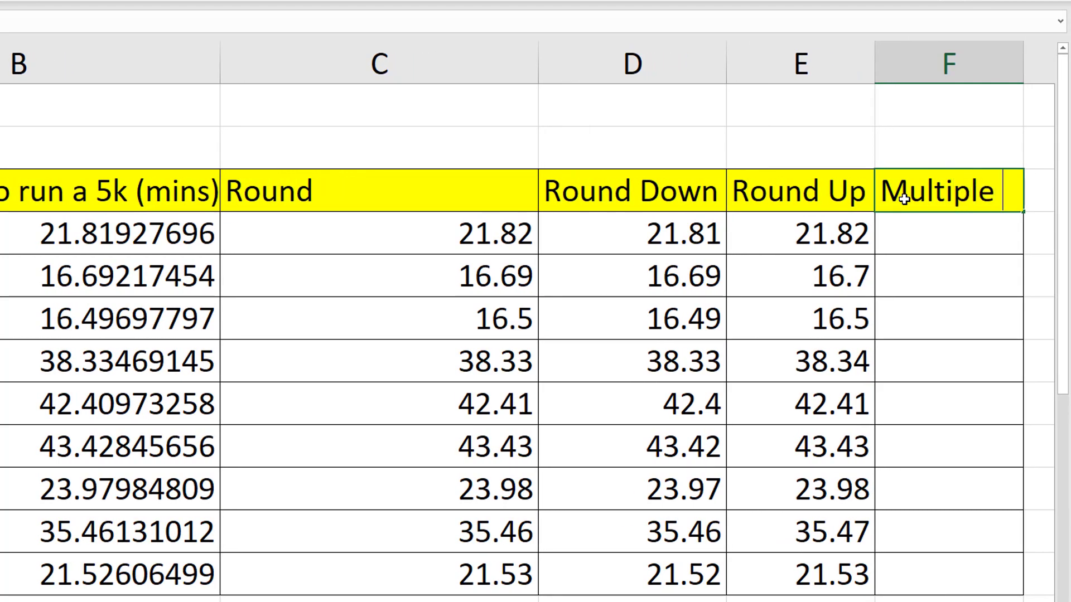
{"action": "key", "text": "alt+Return"}
{"action": "type", "text": "Round"}
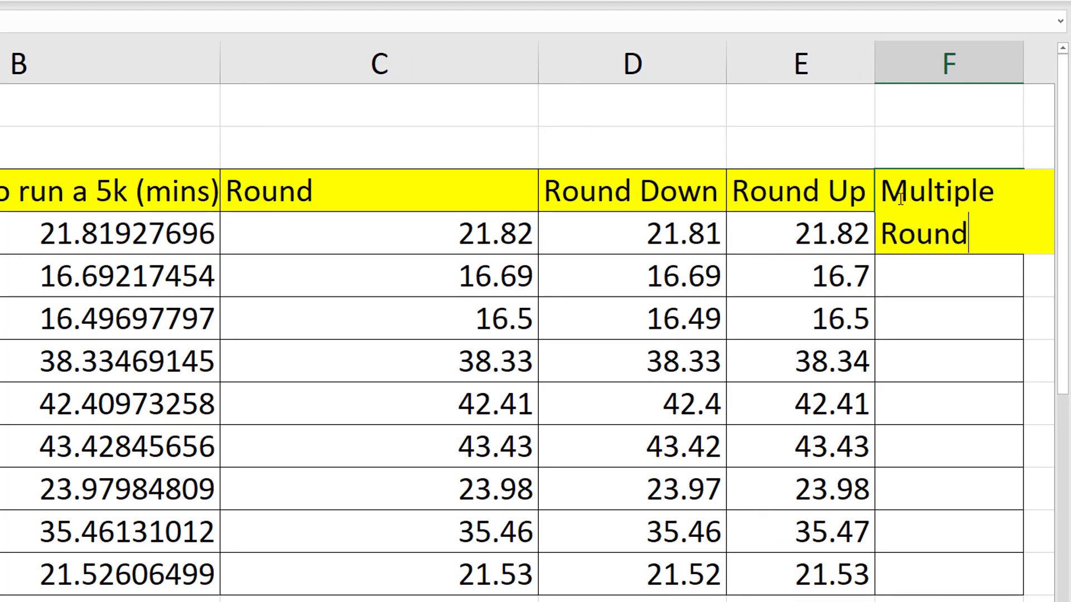
{"action": "double_click", "coordinate": [1021, 51]}
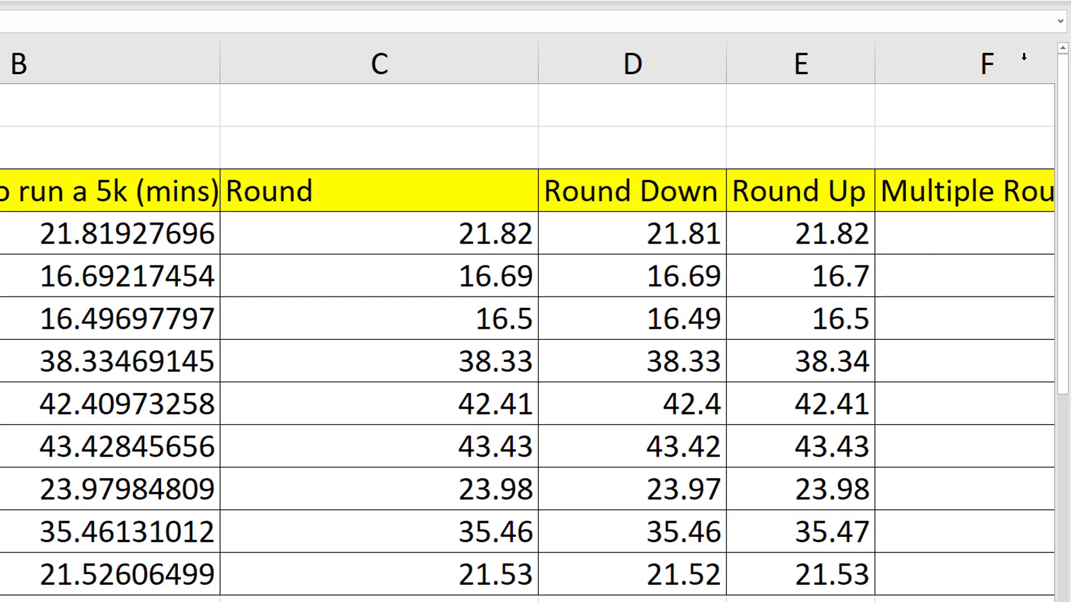
Enter =MROUND(B4,5) in F4 to round the first 5k time to the nearest multiple of 5
{"action": "scroll", "coordinate": [535, 335], "scroll_direction": "right", "scroll_amount": 2}
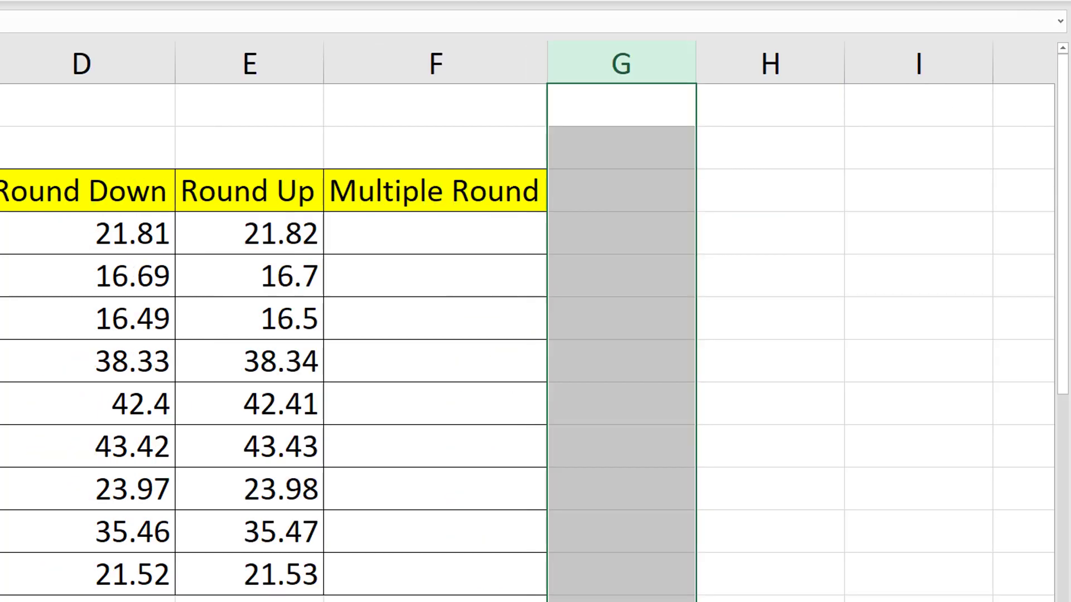
{"action": "left_click", "coordinate": [389, 236]}
{"action": "type", "text": "=m"}
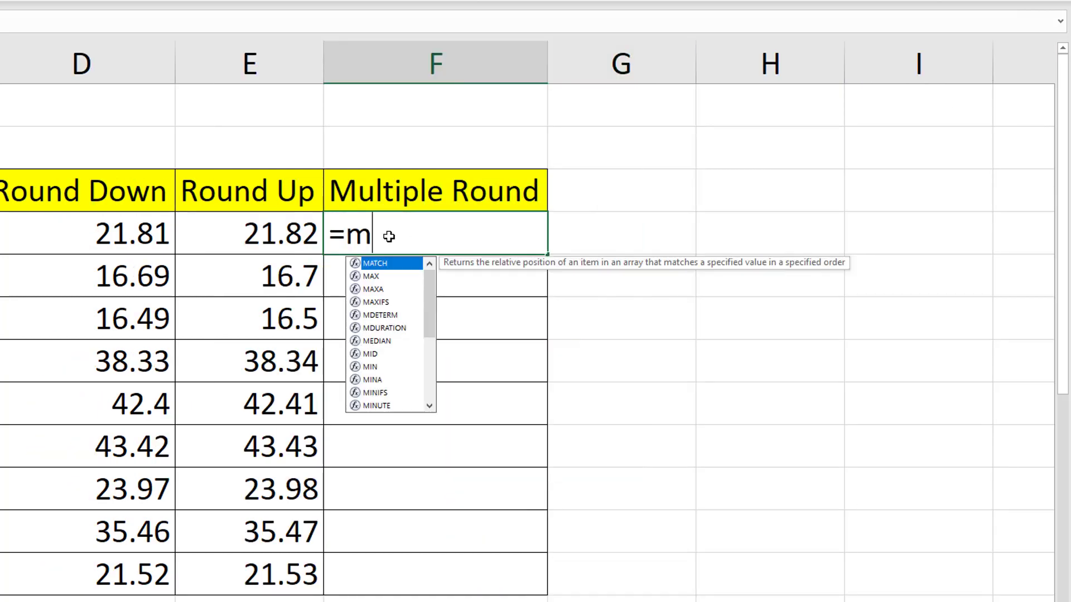
{"action": "type", "text": "round ("}
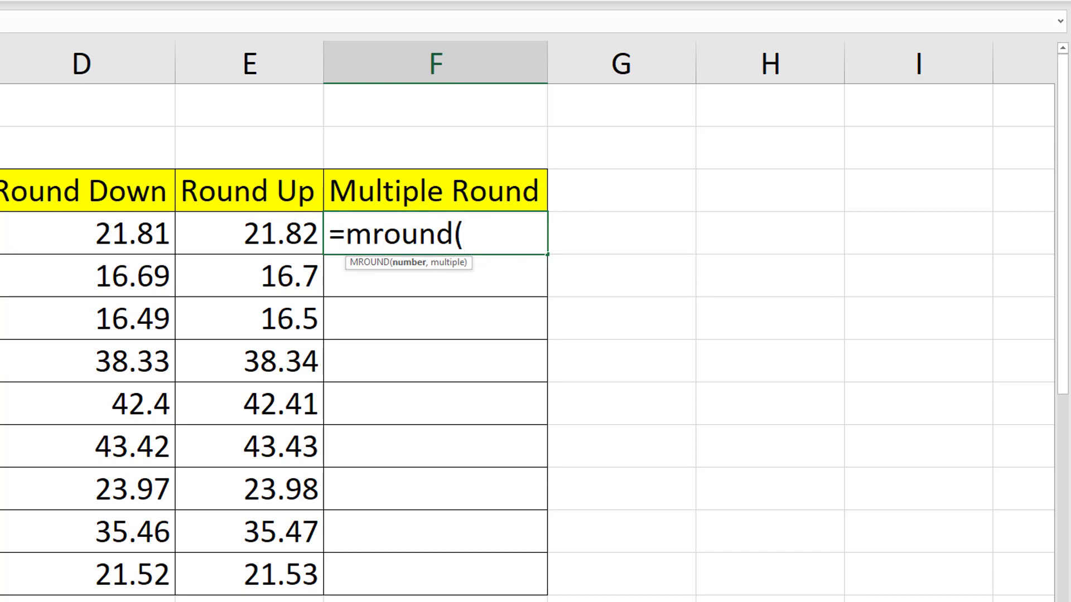
{"action": "scroll", "coordinate": [527, 321], "scroll_direction": "left", "scroll_amount": 3}
{"action": "left_click", "coordinate": [36, 233]}
{"action": "type", "text": ","}
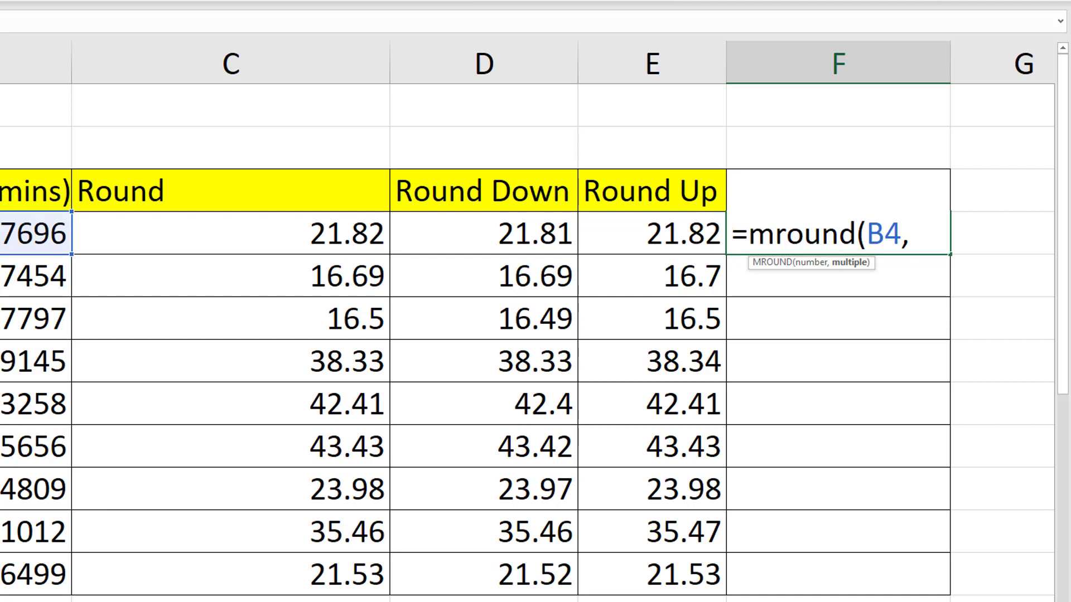
{"action": "type", "text": "5)"}
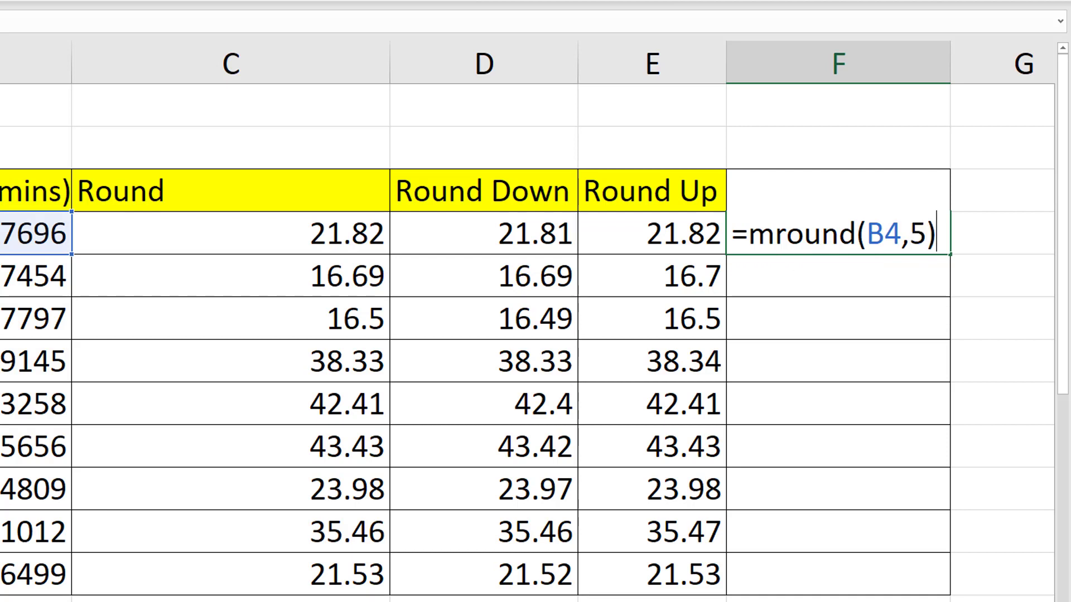
{"action": "key", "text": "Return"}
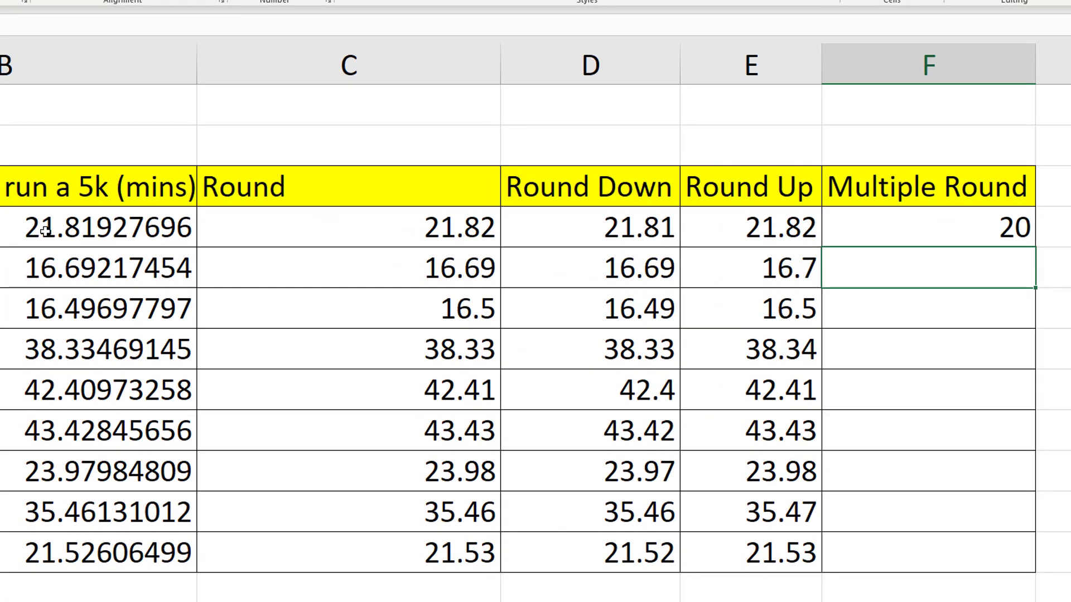
Fill the MROUND formula down the Multiple Round column through F12 and check row 7's result against its original time
{"action": "left_click", "coordinate": [1004, 237]}
{"action": "left_click_drag", "start_coordinate": [1035, 247], "coordinate": [1018, 559]}
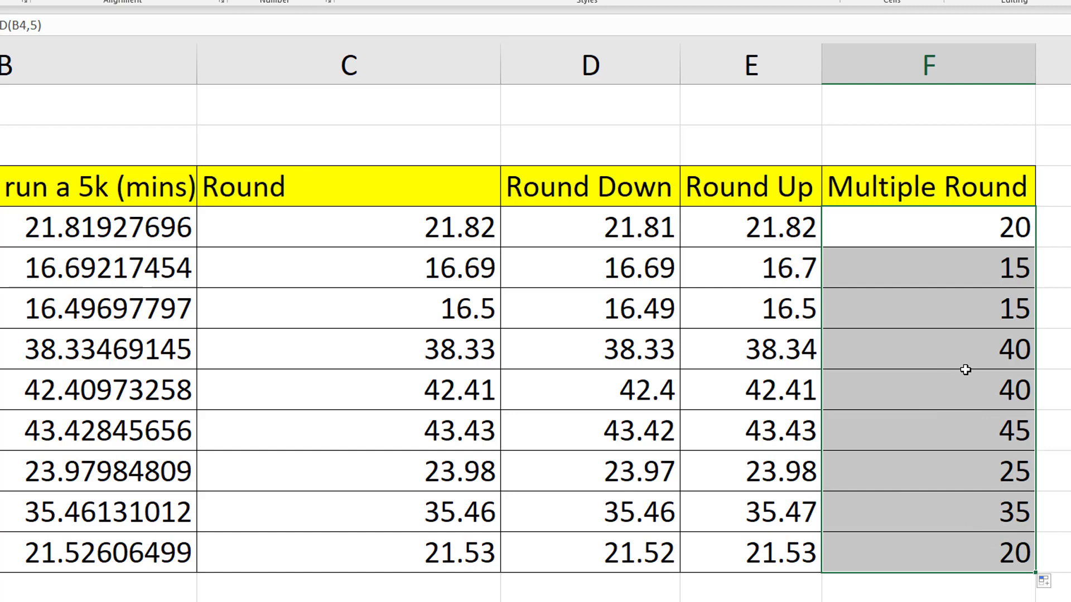
{"action": "left_click", "coordinate": [151, 357]}
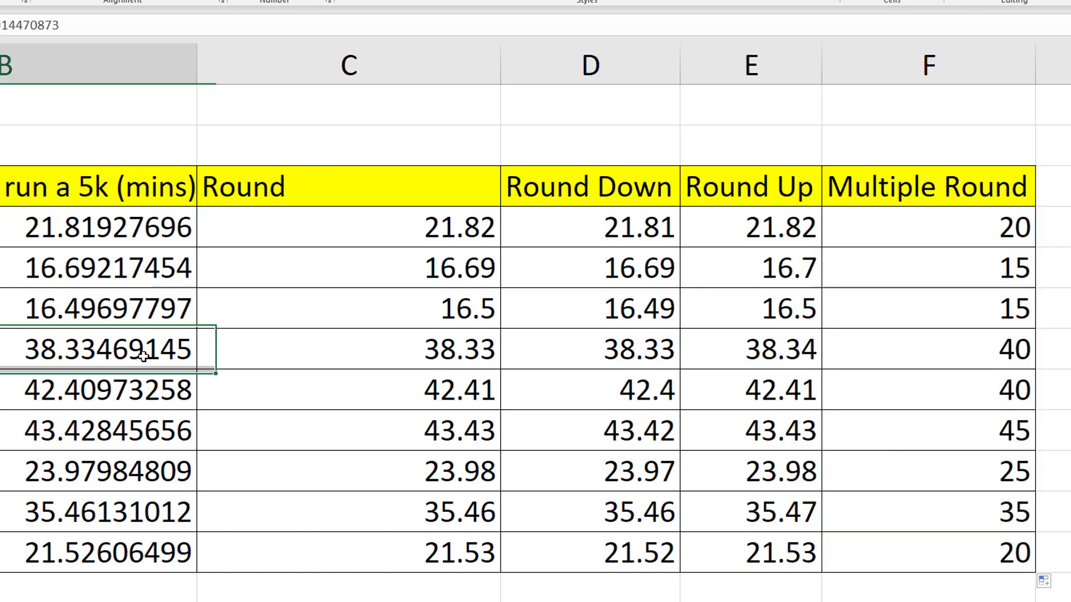
{"action": "left_click", "coordinate": [934, 355]}
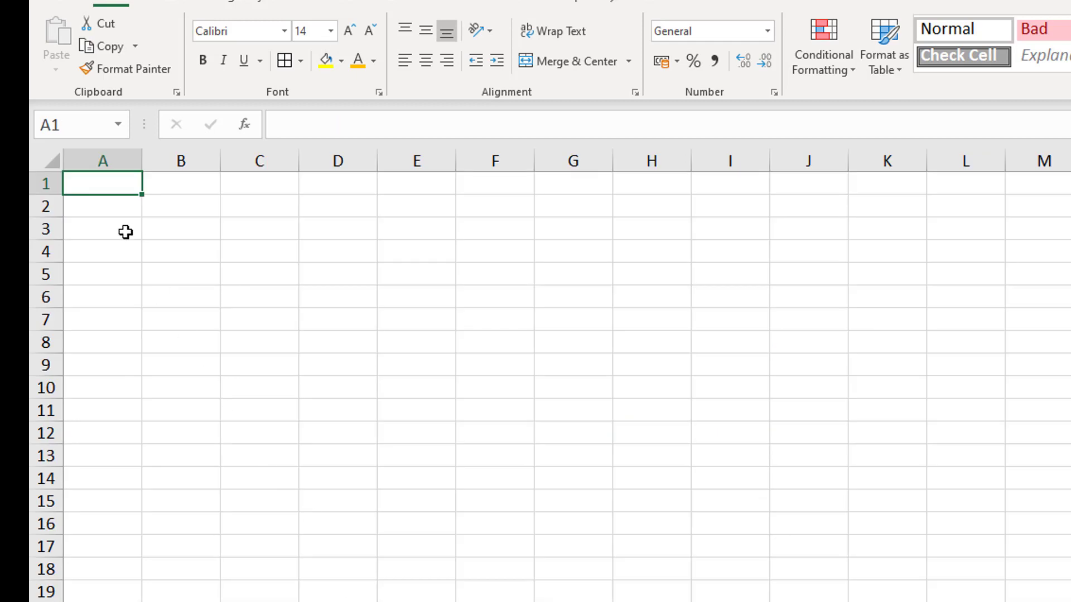
Enter the title "Concatenation" in B3 of the blank sheet and widen column B to fit it
{"action": "left_click", "coordinate": [125, 234]}
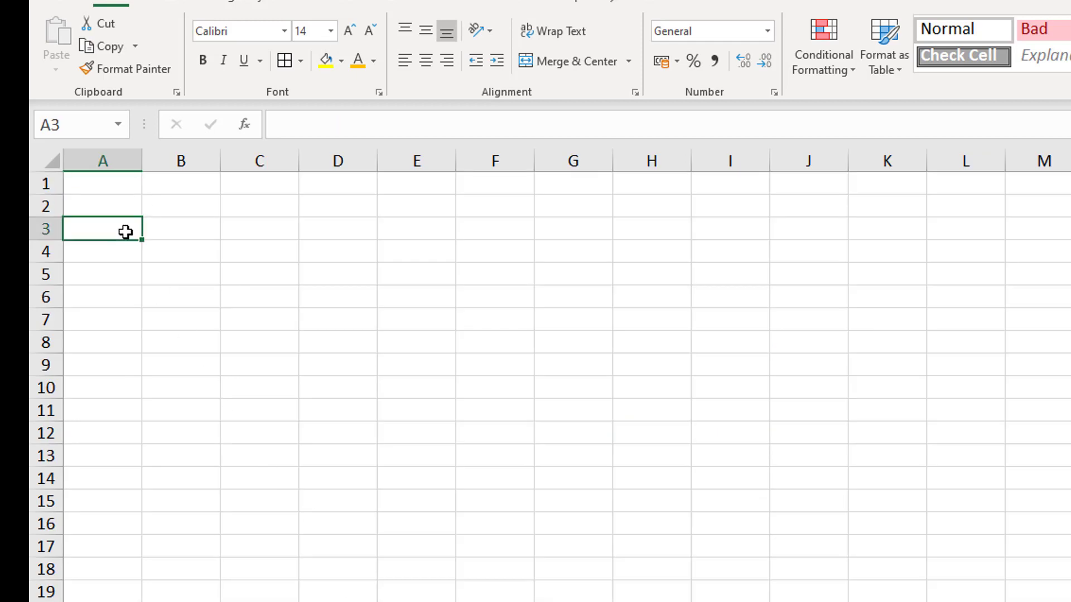
{"action": "scroll", "coordinate": [127, 235], "scroll_direction": "up", "scroll_amount": 5, "text": "ctrl"}
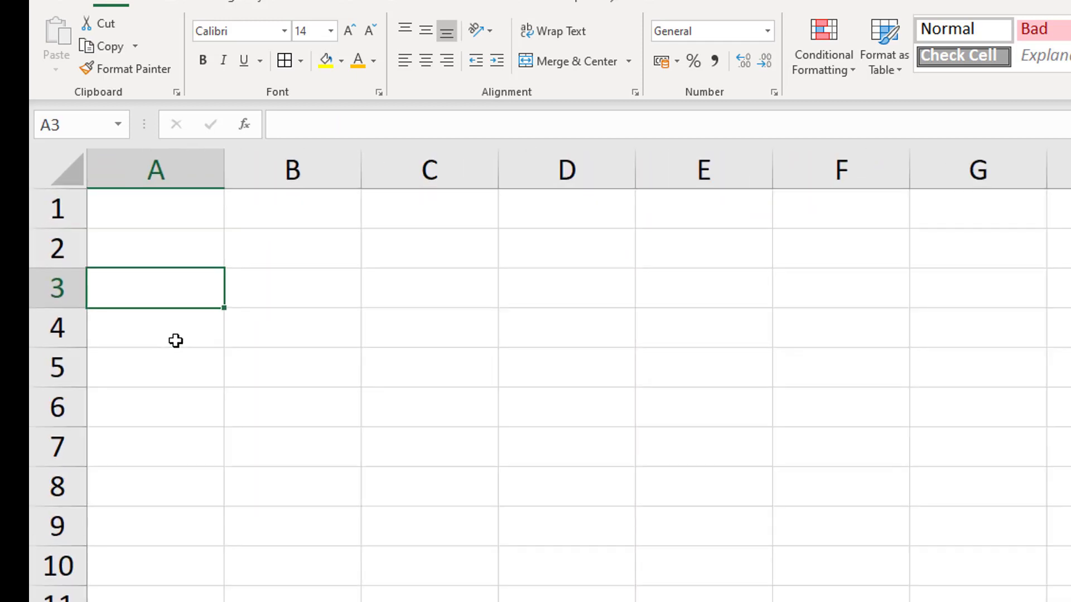
{"action": "scroll", "coordinate": [176, 341], "scroll_direction": "up", "scroll_amount": 1, "text": "ctrl"}
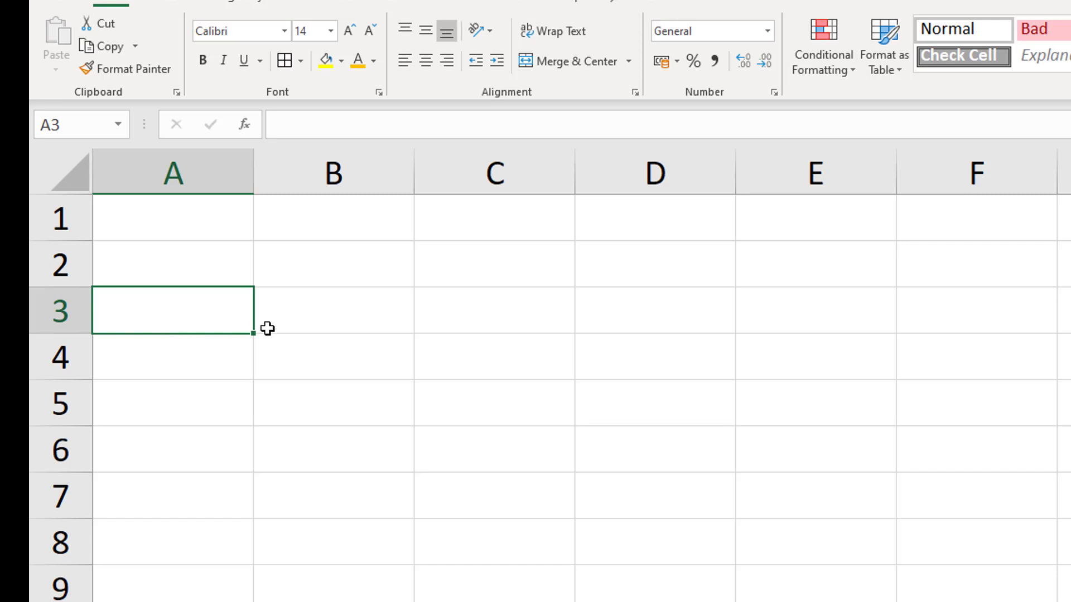
{"action": "left_click", "coordinate": [298, 318]}
{"action": "type", "text": "Concatenation"}
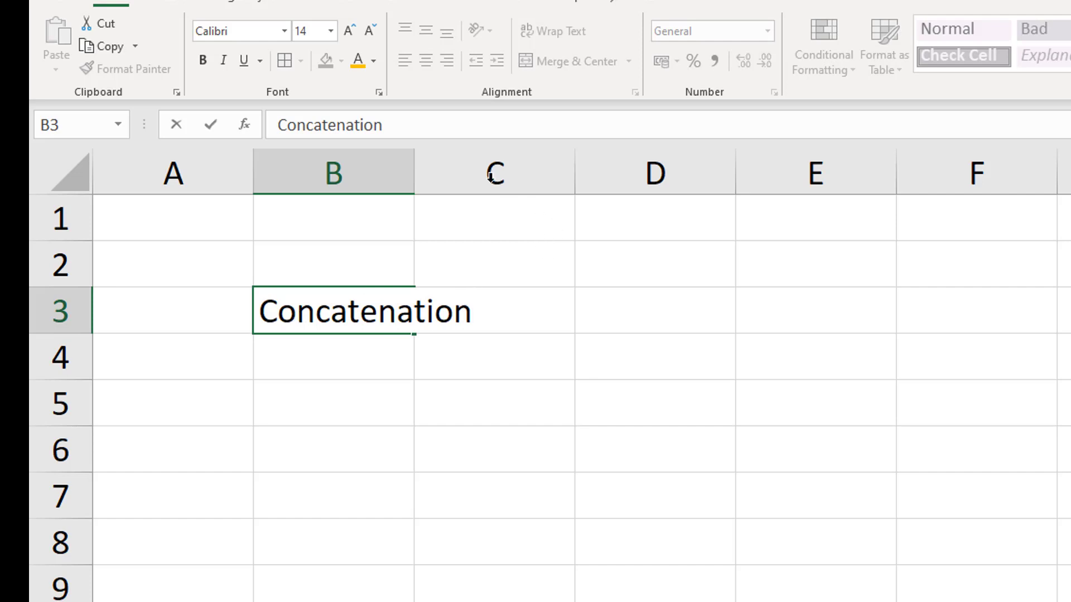
{"action": "double_click", "coordinate": [413, 168]}
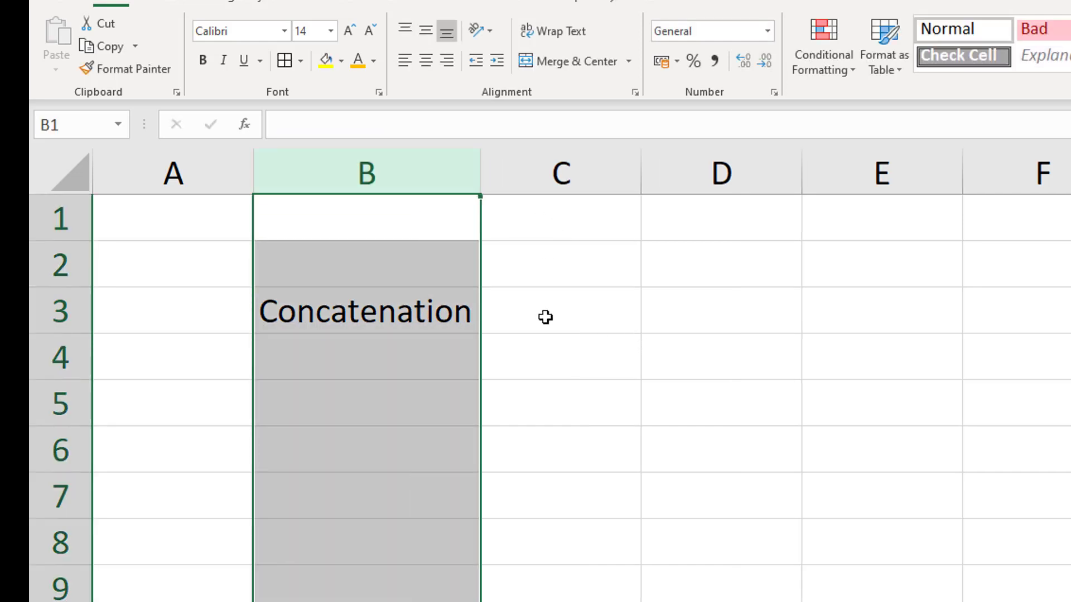
{"action": "left_click", "coordinate": [426, 316]}
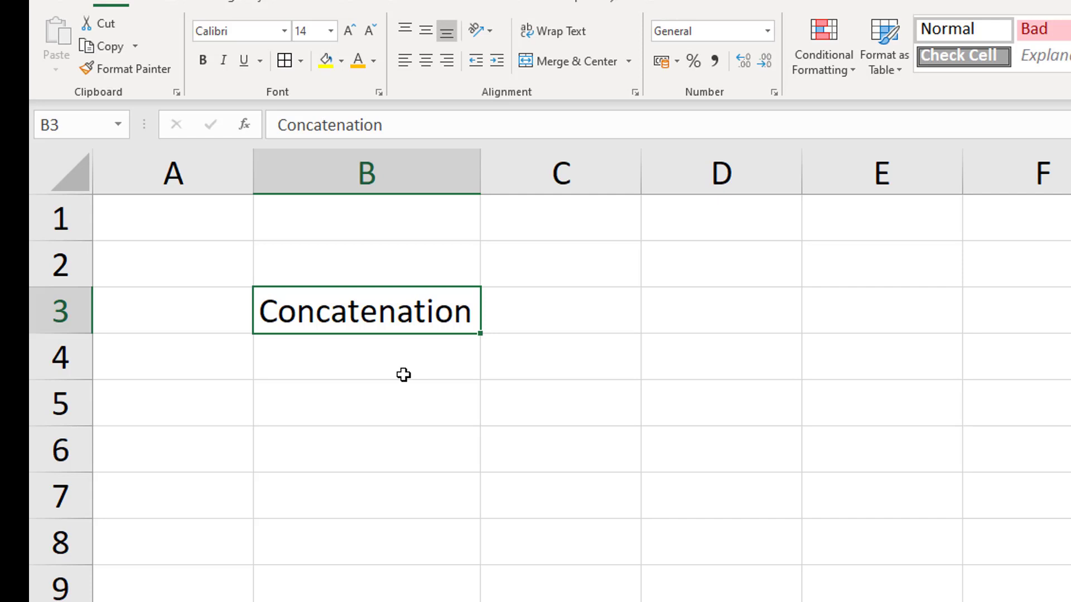
Enter the sample text "Bill" in B5 and "Gates" in C5
{"action": "left_click", "coordinate": [404, 399]}
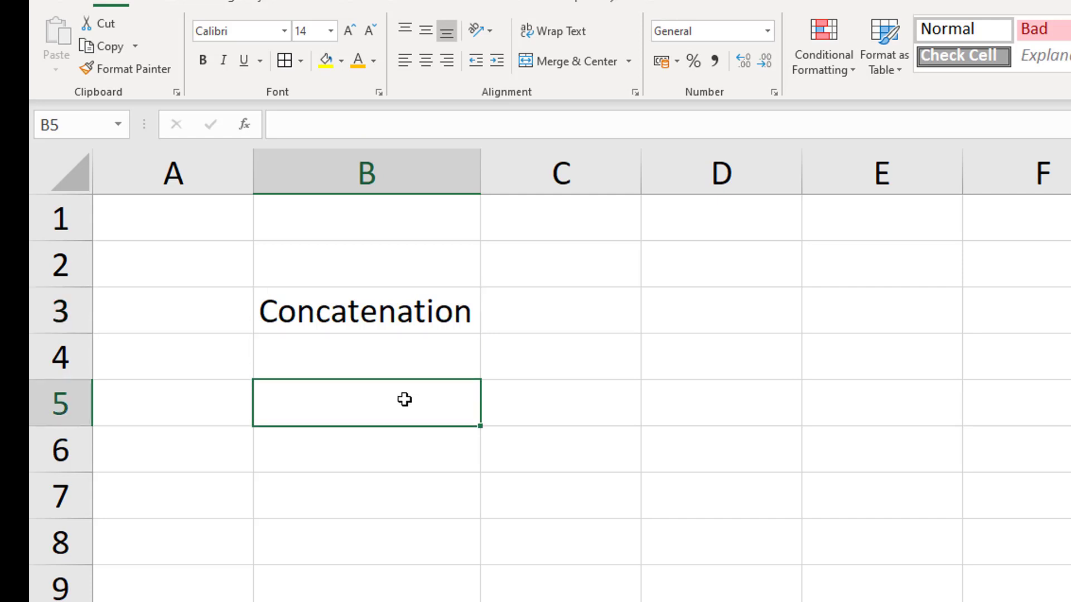
{"action": "type", "text": "Bill"}
{"action": "key", "text": "Tab"}
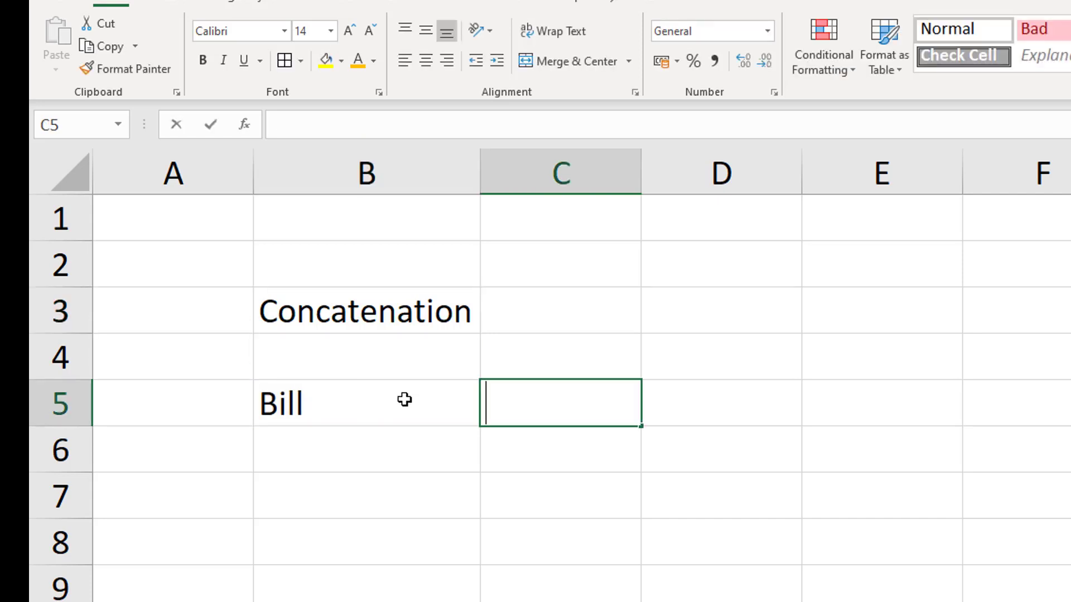
{"action": "type", "text": "Gates"}
{"action": "key", "text": "Tab"}
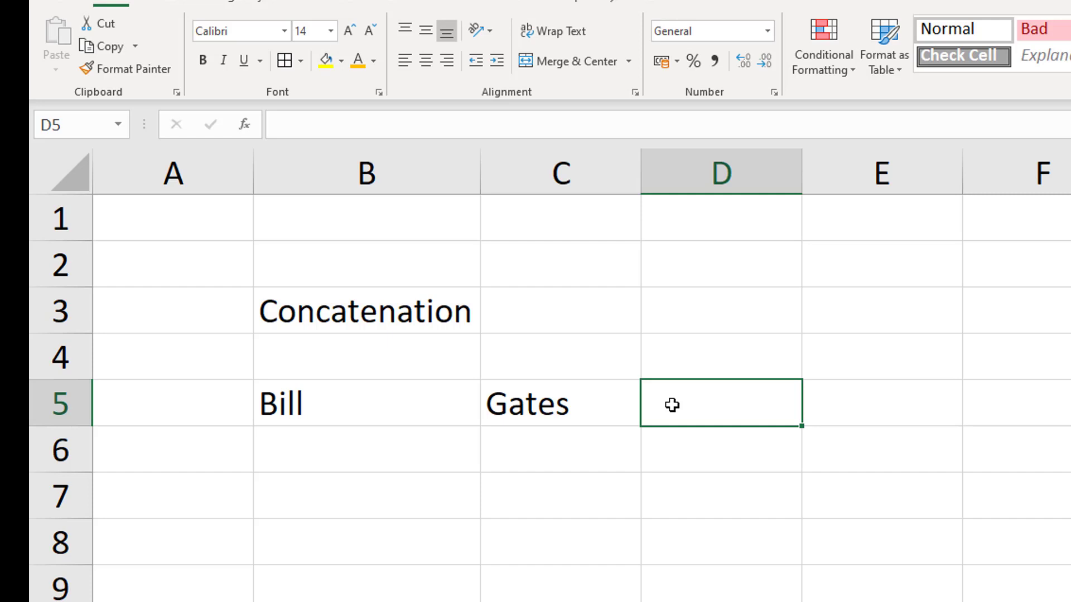
Enter the formula =B5&C5 in D5 to join the first and last name
{"action": "type", "text": "="}
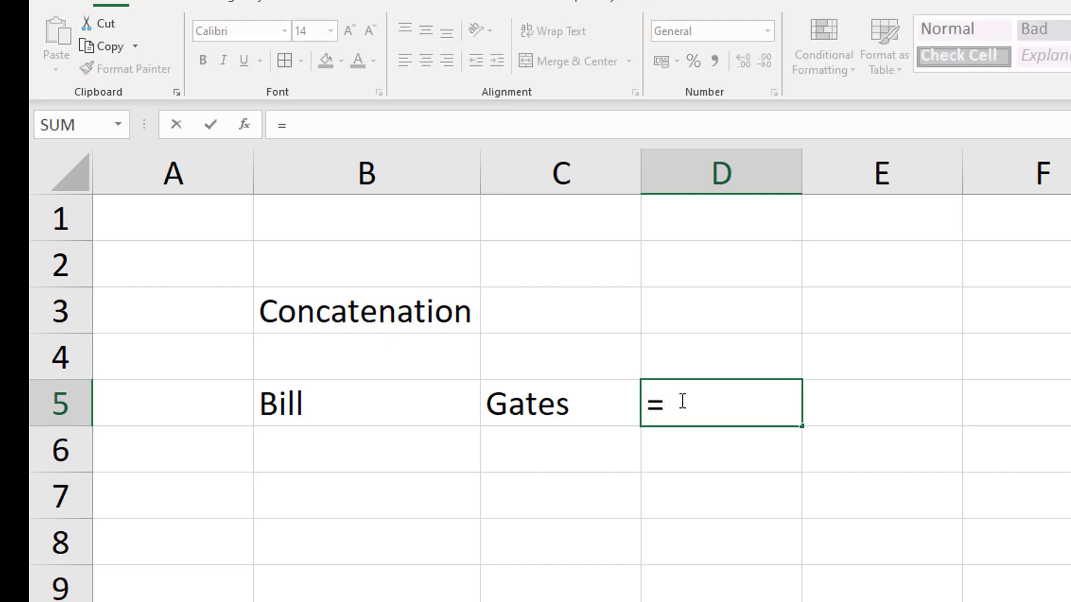
{"action": "left_click", "coordinate": [323, 404]}
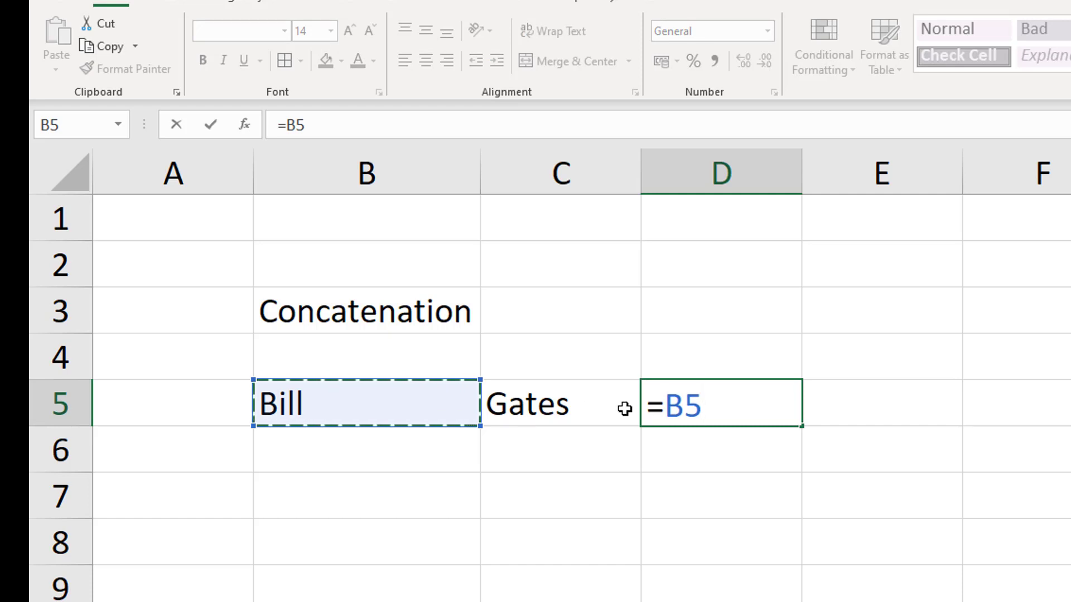
{"action": "type", "text": "&"}
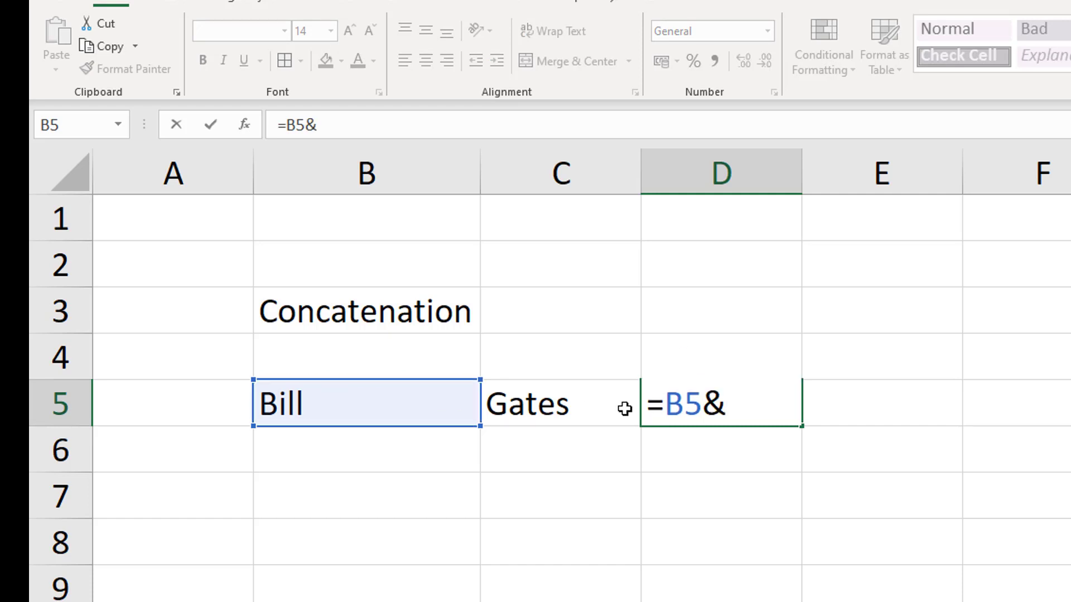
{"action": "left_click", "coordinate": [565, 407]}
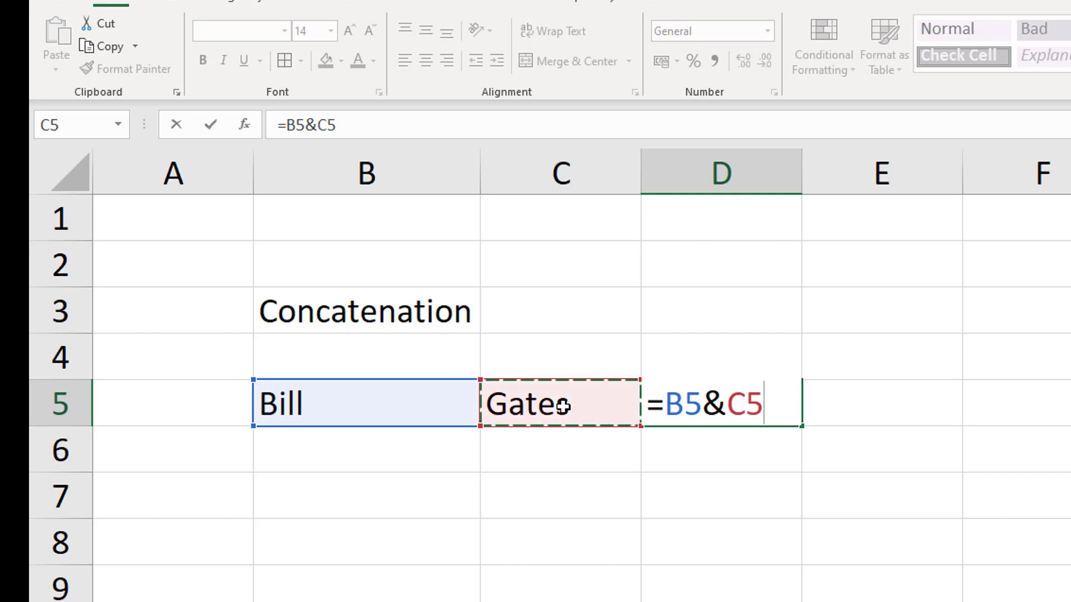
{"action": "key", "text": "Return"}
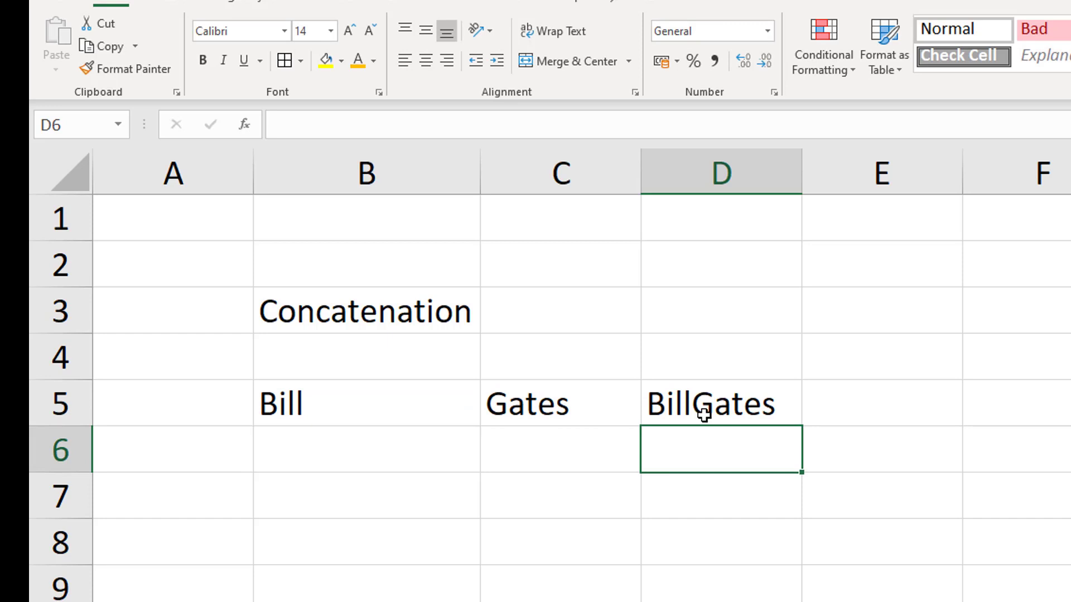
Try to add an unquoted space to the formula in D5 as =B5& &C5, decline the suggested correction and close the error message
{"action": "left_click", "coordinate": [704, 414]}
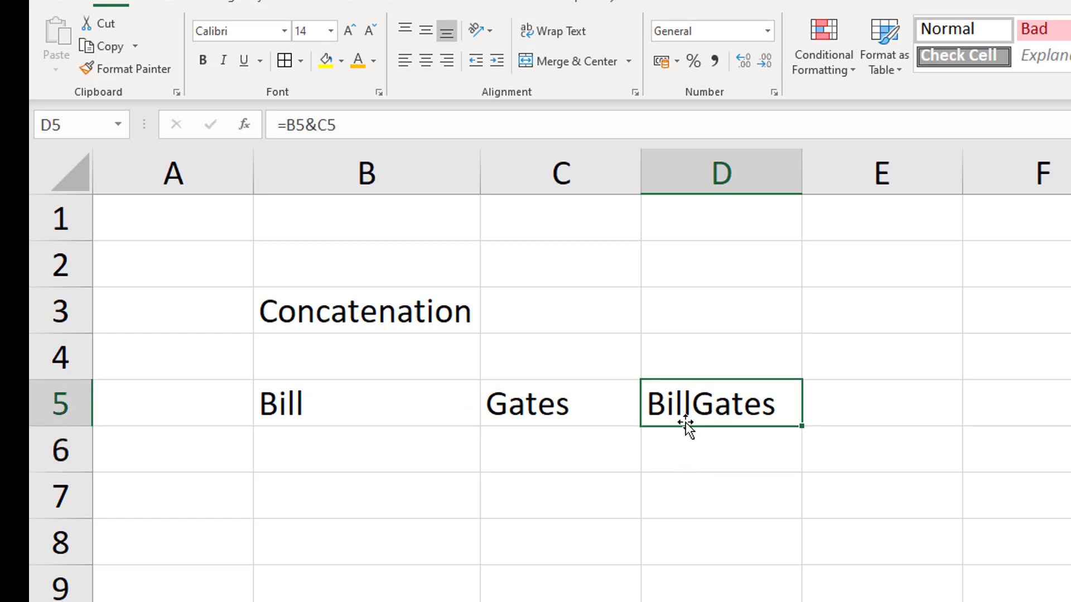
{"action": "left_click", "coordinate": [320, 133]}
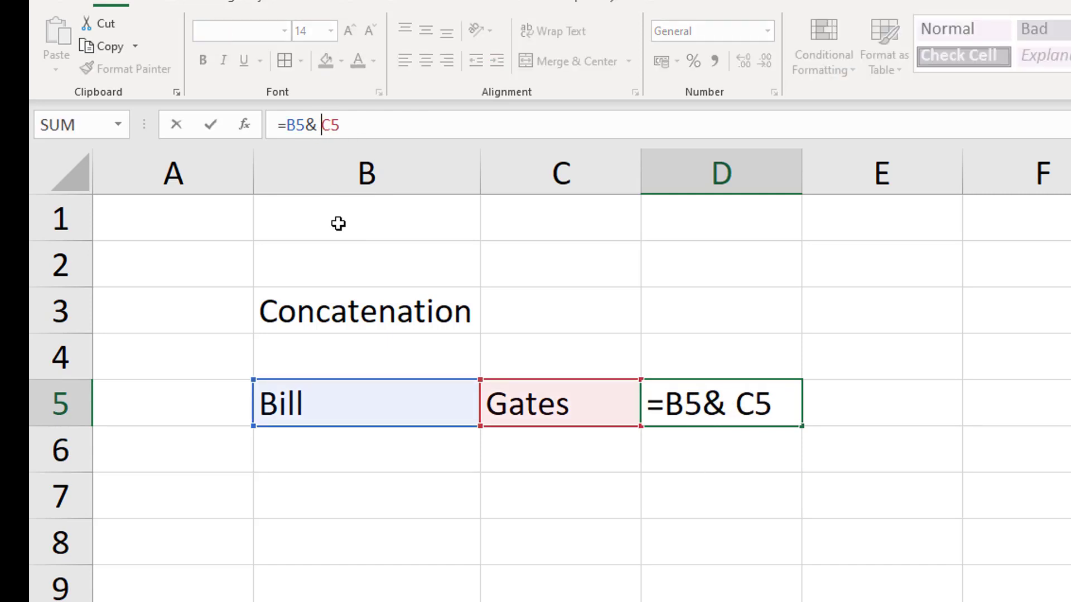
{"action": "type", "text": "&"}
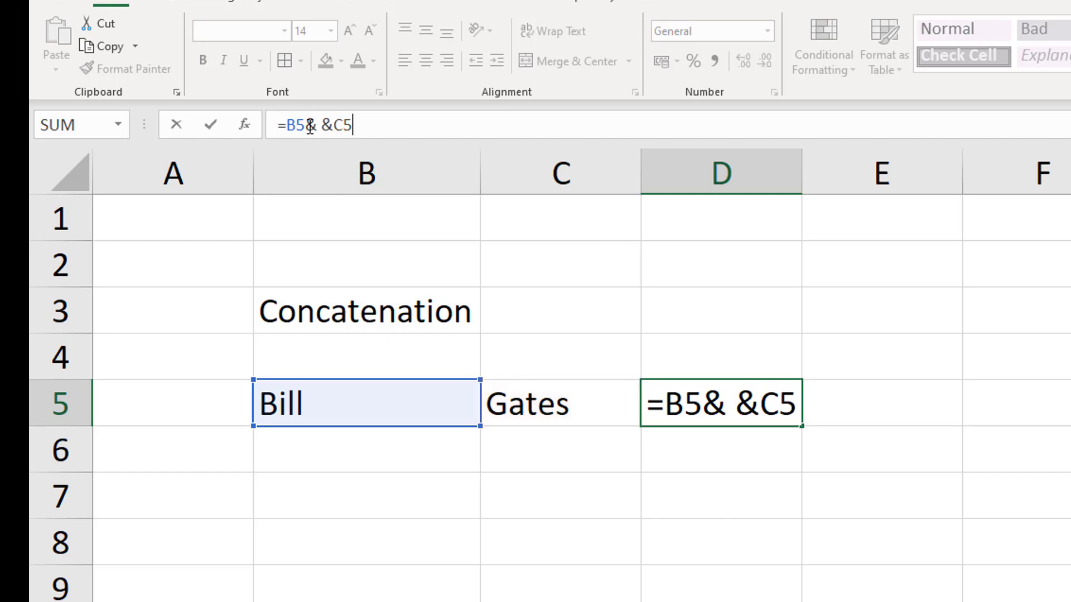
{"action": "left_click", "coordinate": [390, 123]}
{"action": "key", "text": "Return"}
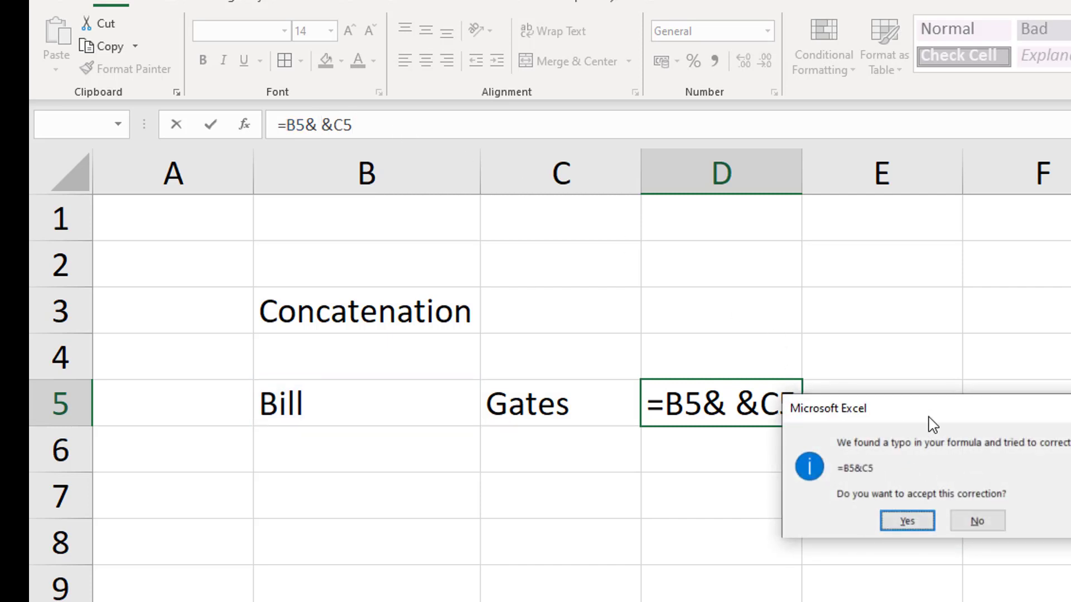
{"action": "left_click", "coordinate": [977, 522]}
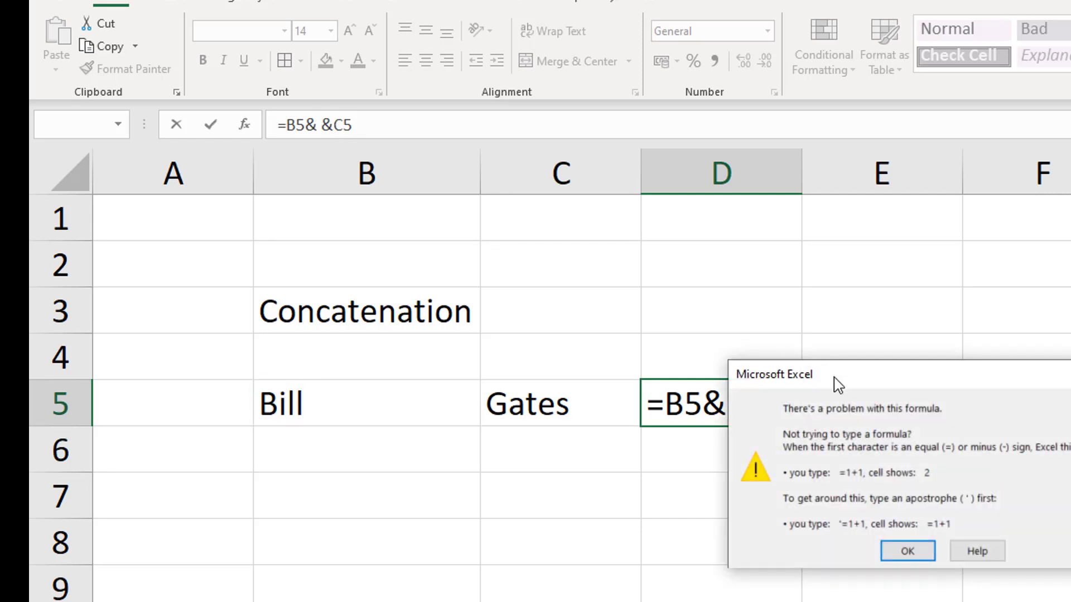
{"action": "left_click", "coordinate": [905, 549]}
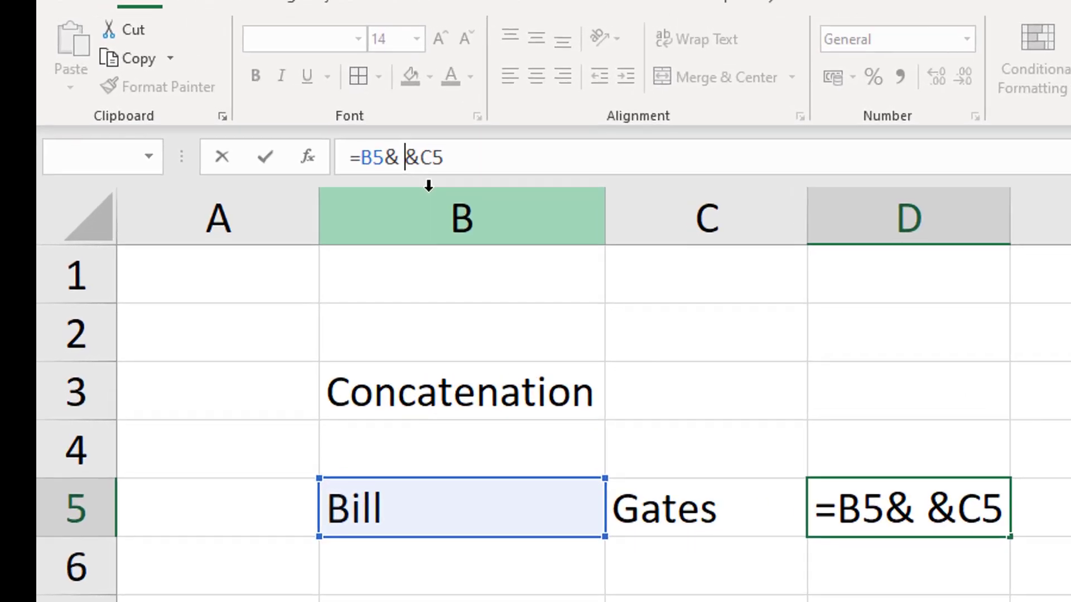
Enclose the space in quotation marks so D5 contains =B5&" "&C5, and review the finished formula
{"action": "type", "text": "\""}
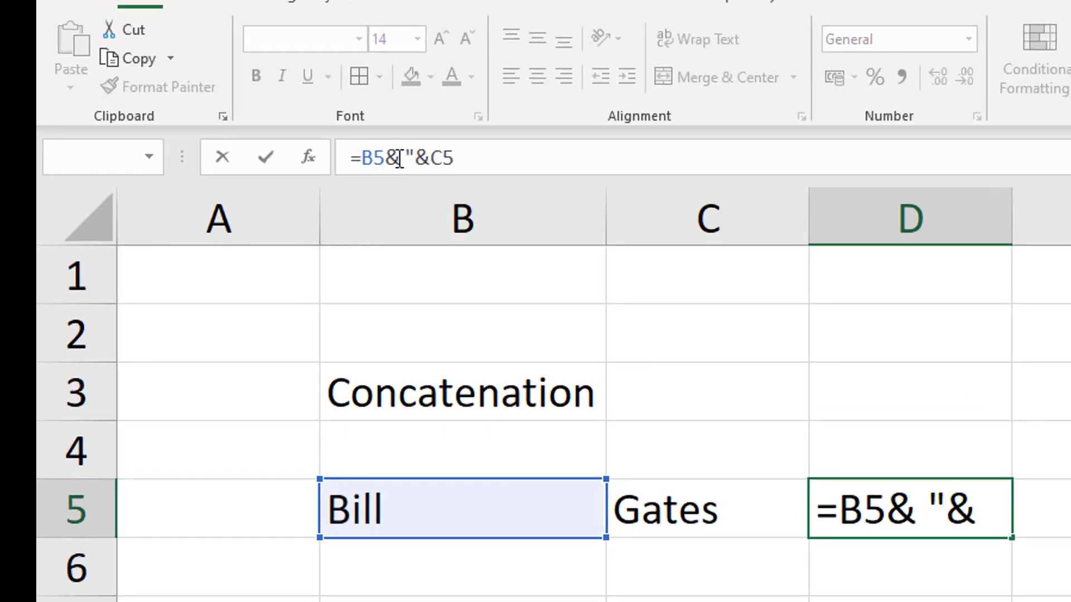
{"action": "left_click", "coordinate": [400, 157]}
{"action": "type", "text": "\""}
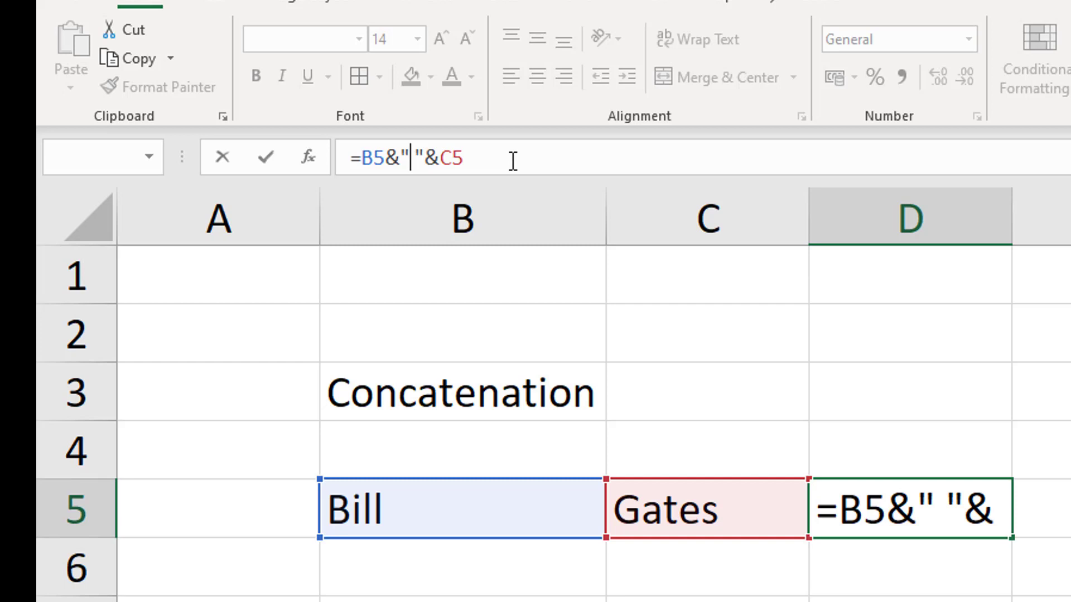
{"action": "key", "text": "Right"}
{"action": "key", "text": "Left"}
{"action": "key", "text": "Right"}
{"action": "key", "text": "Return"}
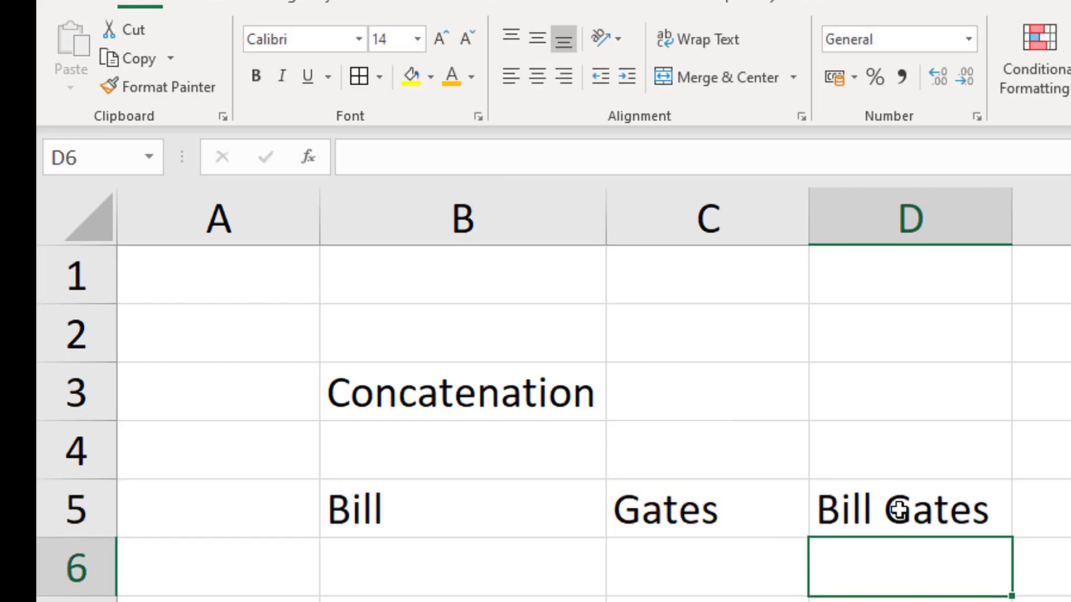
{"action": "left_click", "coordinate": [898, 510]}
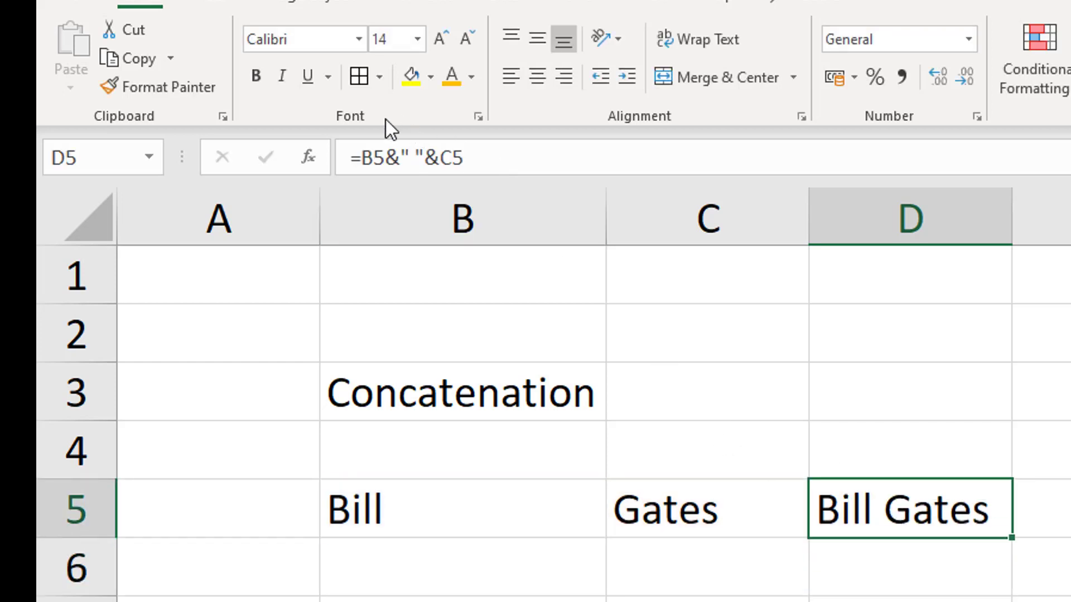
{"action": "left_click", "coordinate": [387, 155]}
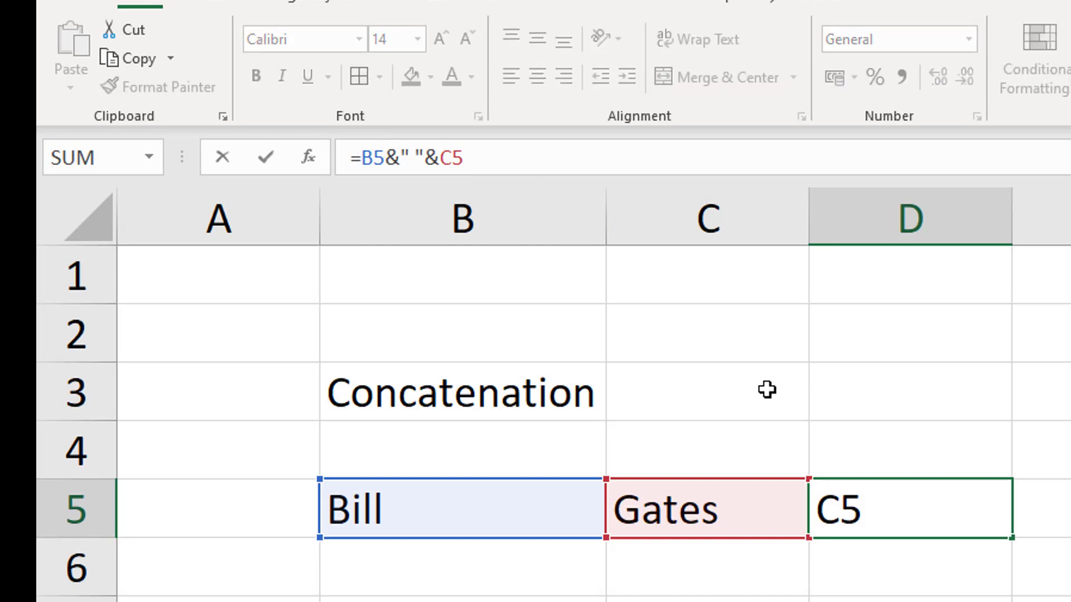
{"action": "key", "text": "Return"}
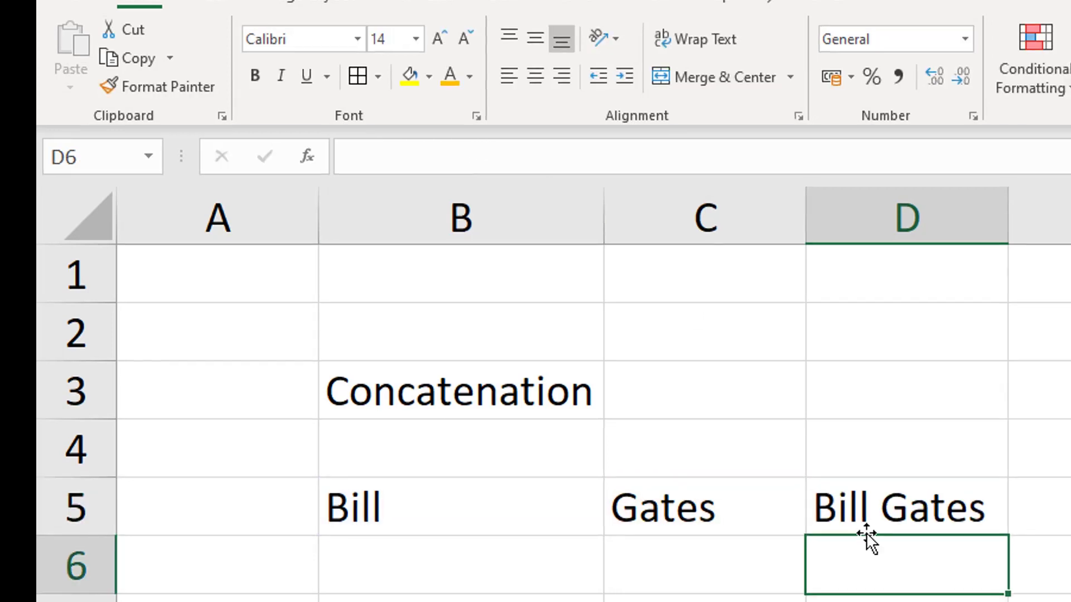
Enter the formula =CONCAT(B5,C5) in D6 to join the first and last name
{"action": "type", "text": "=co"}
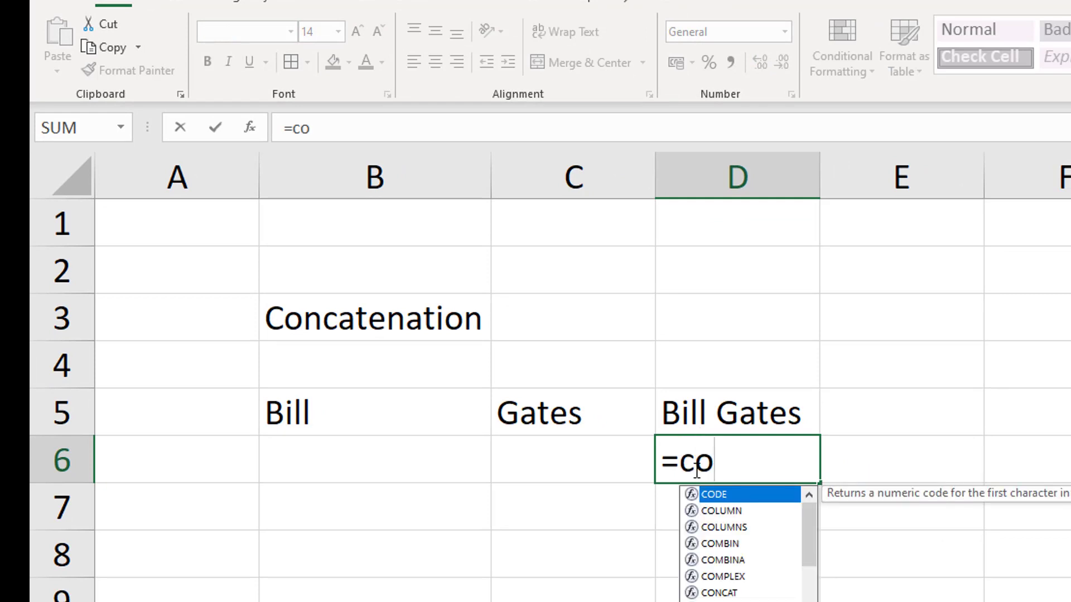
{"action": "type", "text": "nc"}
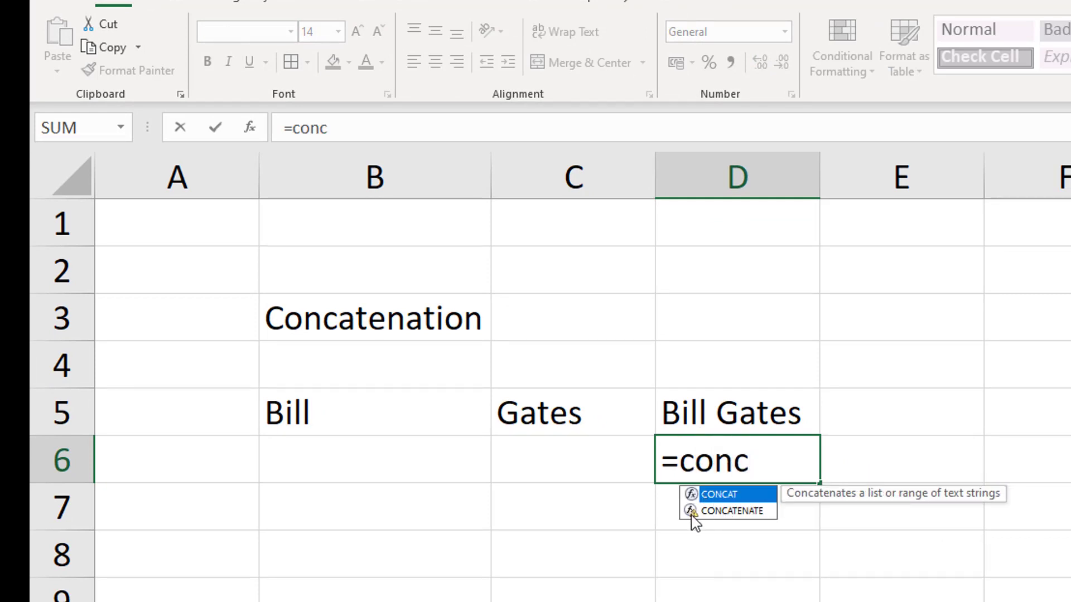
{"action": "double_click", "coordinate": [728, 496]}
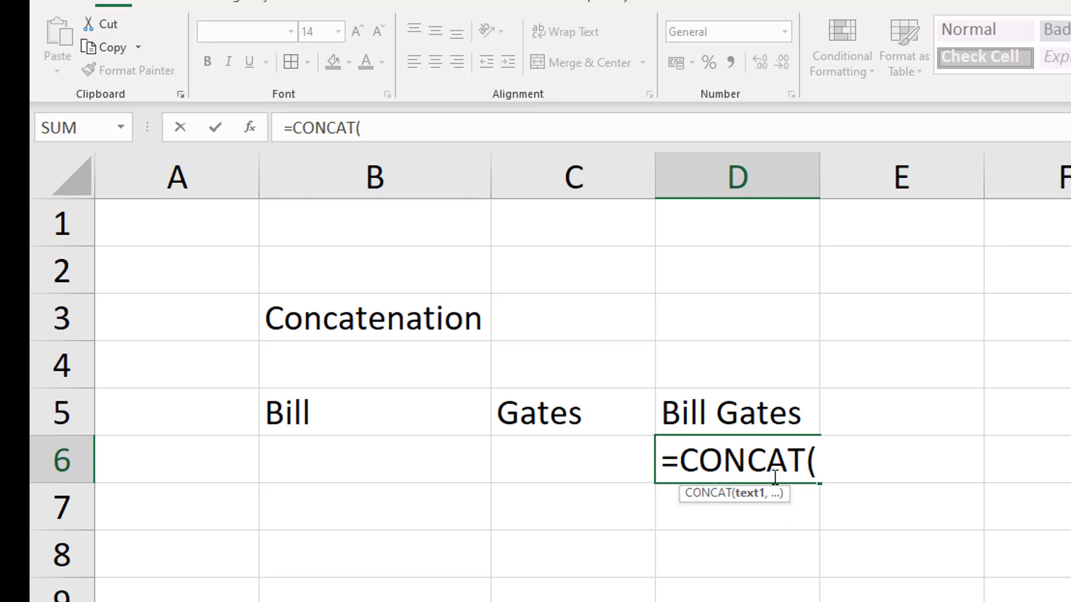
{"action": "left_click", "coordinate": [351, 414]}
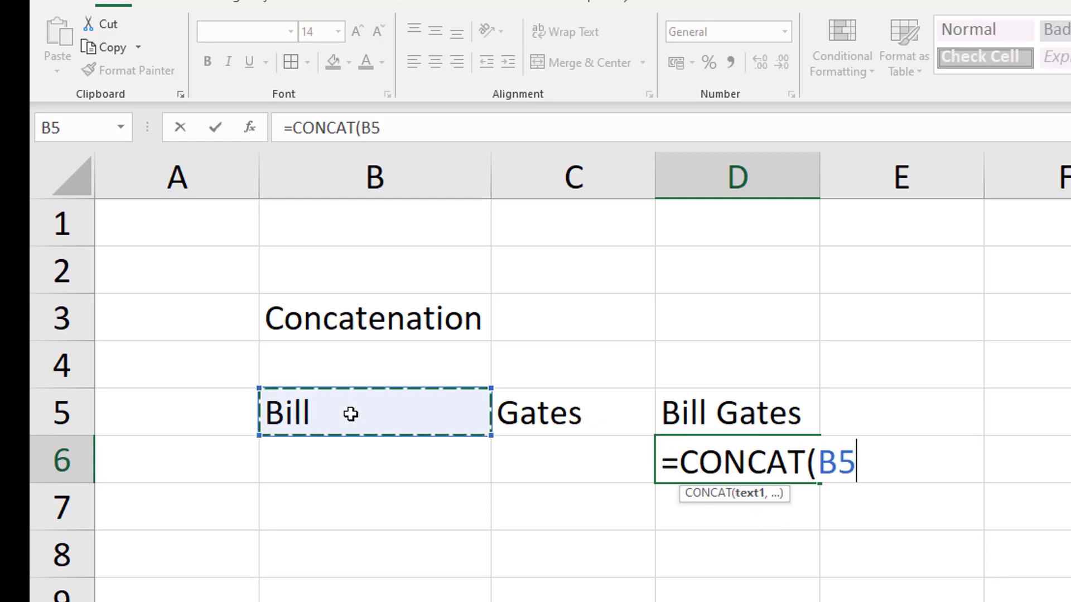
{"action": "type", "text": ","}
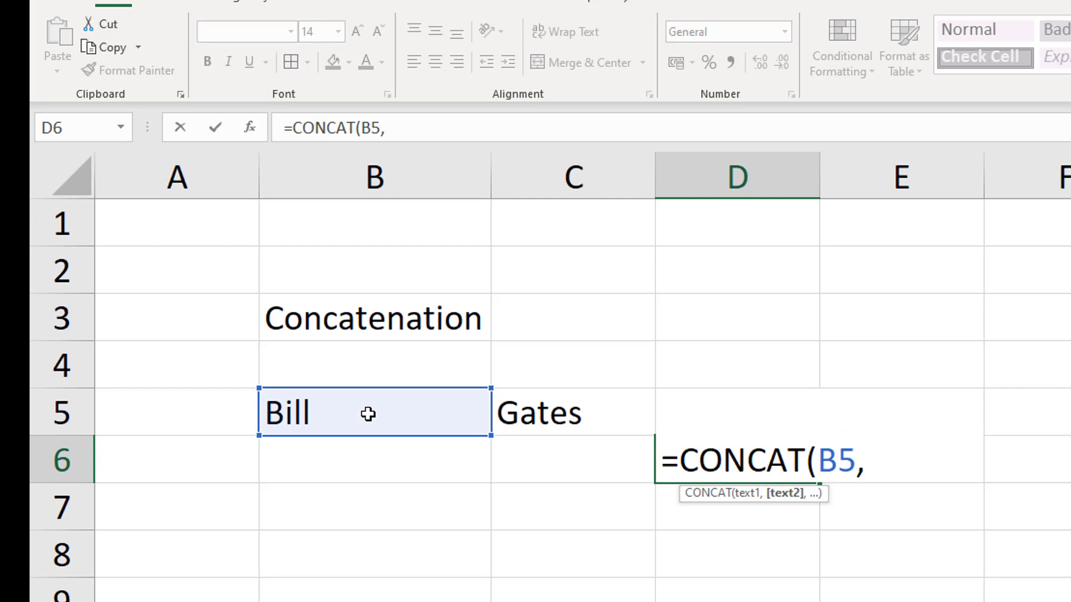
{"action": "left_click", "coordinate": [563, 415]}
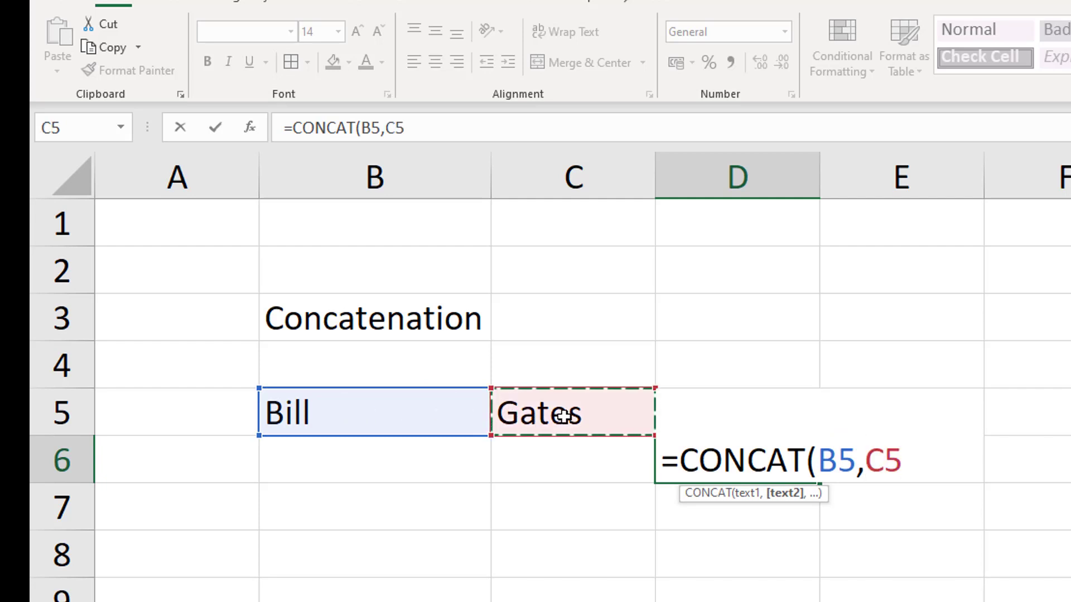
{"action": "type", "text": ")"}
{"action": "key", "text": "Return"}
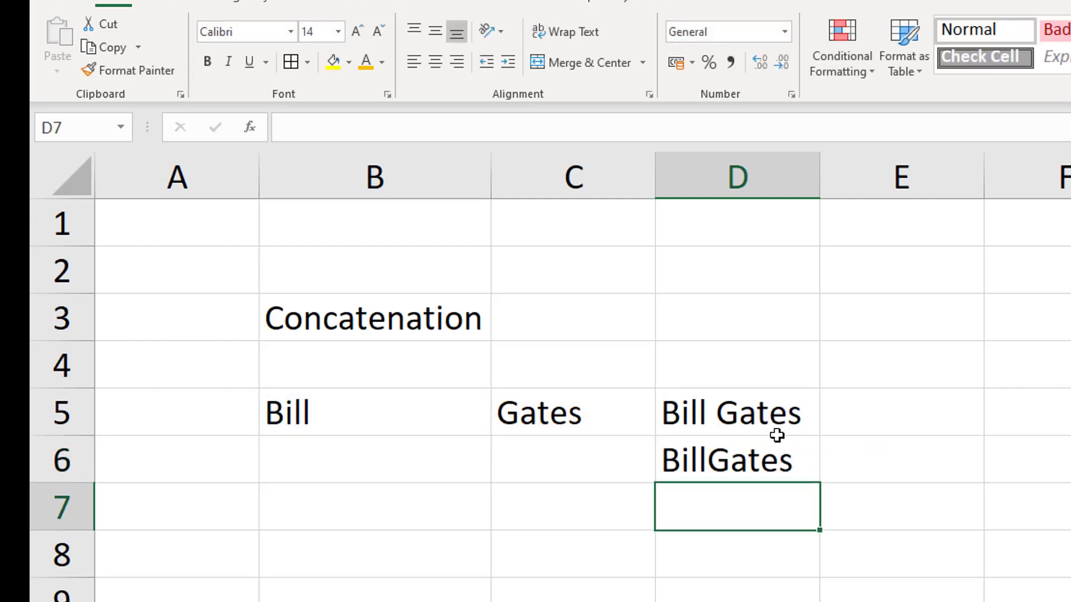
Add a quoted space as a separate argument in D6 so the formula becomes =CONCAT(B5," ",C5)
{"action": "left_click", "coordinate": [754, 468]}
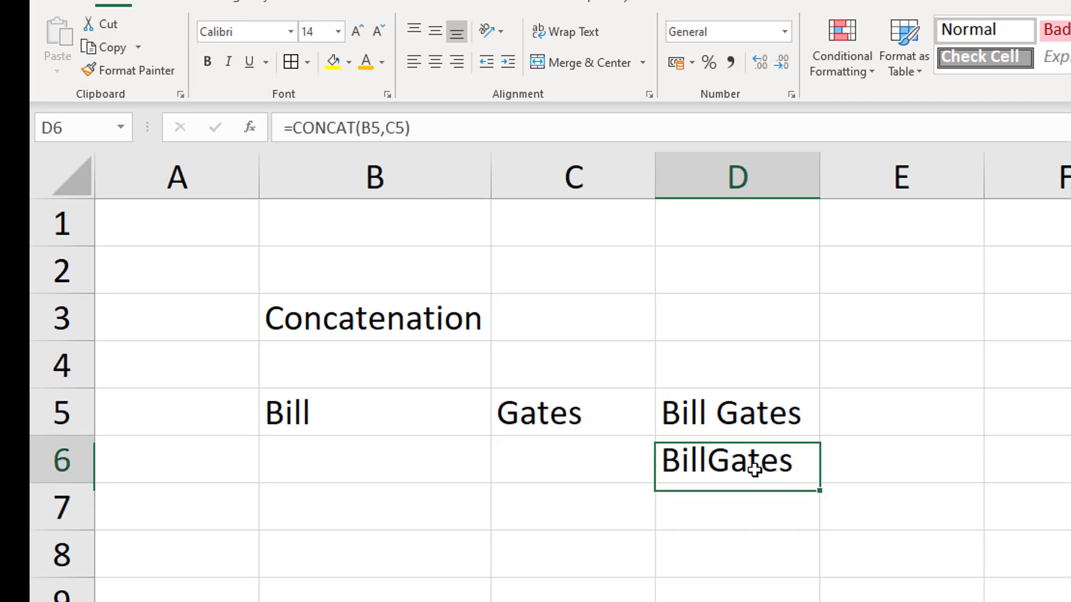
{"action": "left_click", "coordinate": [381, 128]}
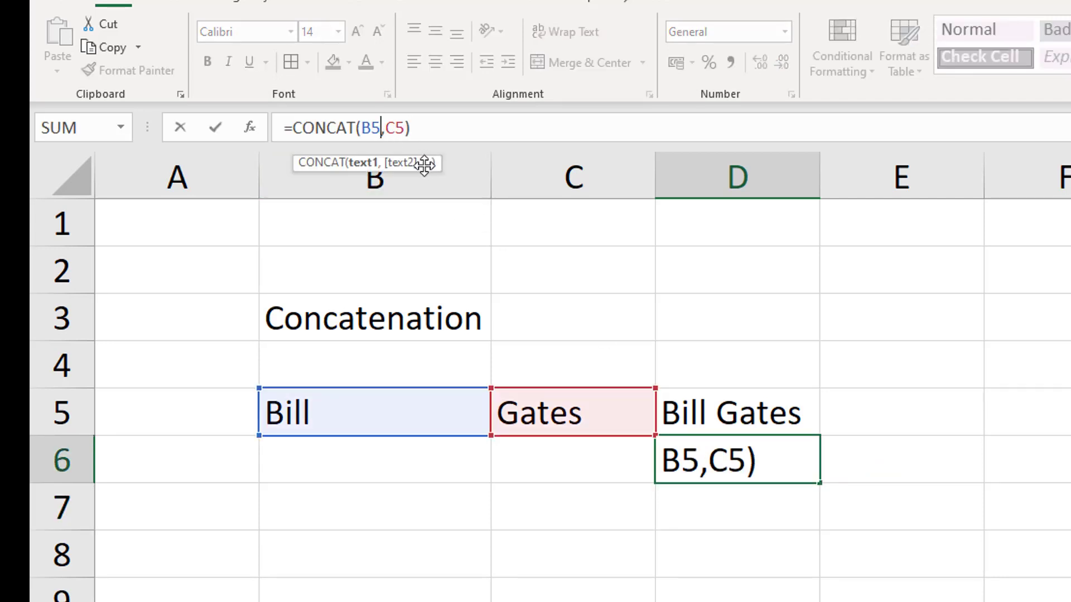
{"action": "key", "text": "Right"}
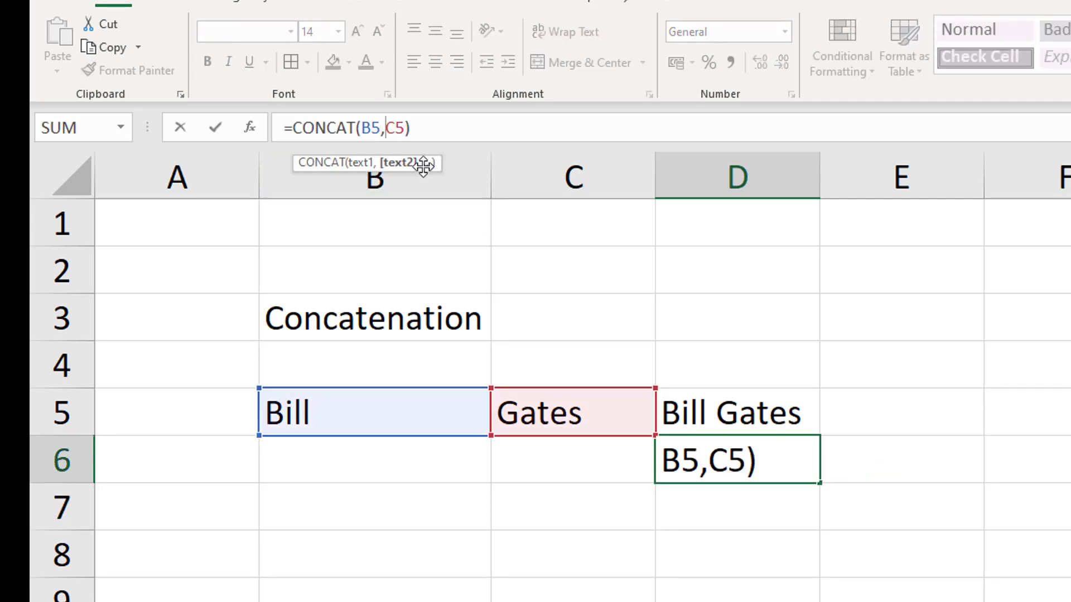
{"action": "type", "text": "\"\""}
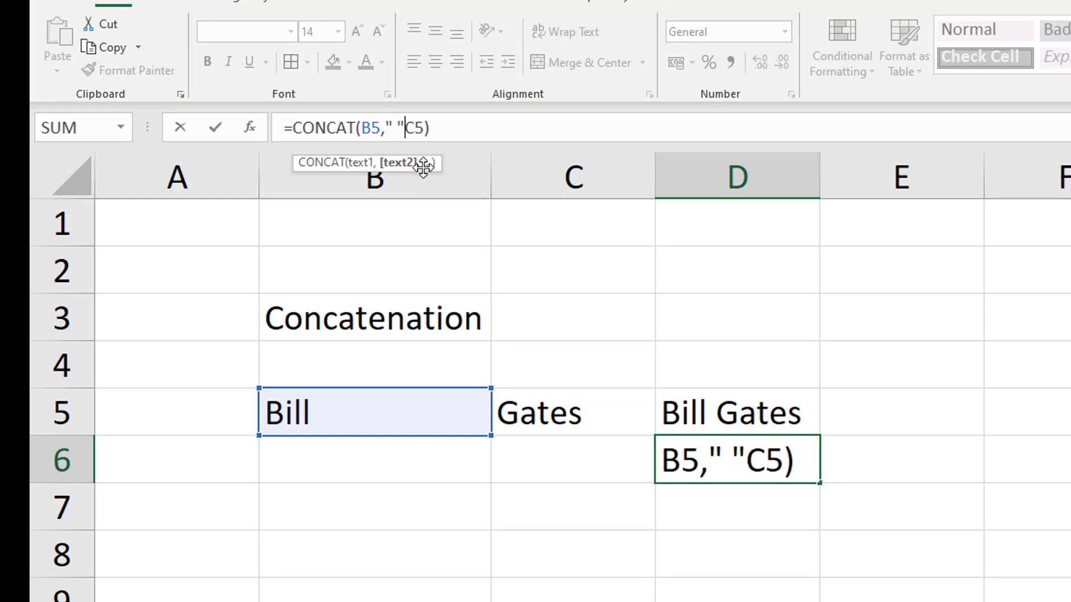
{"action": "type", "text": " ,"}
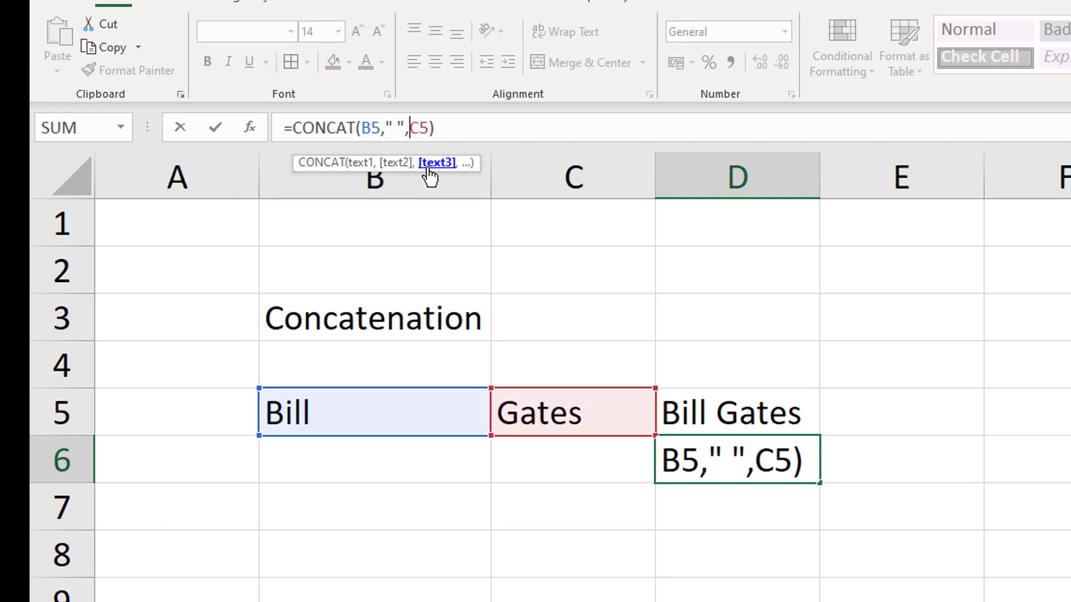
{"action": "left_click", "coordinate": [449, 127]}
{"action": "key", "text": "Return"}
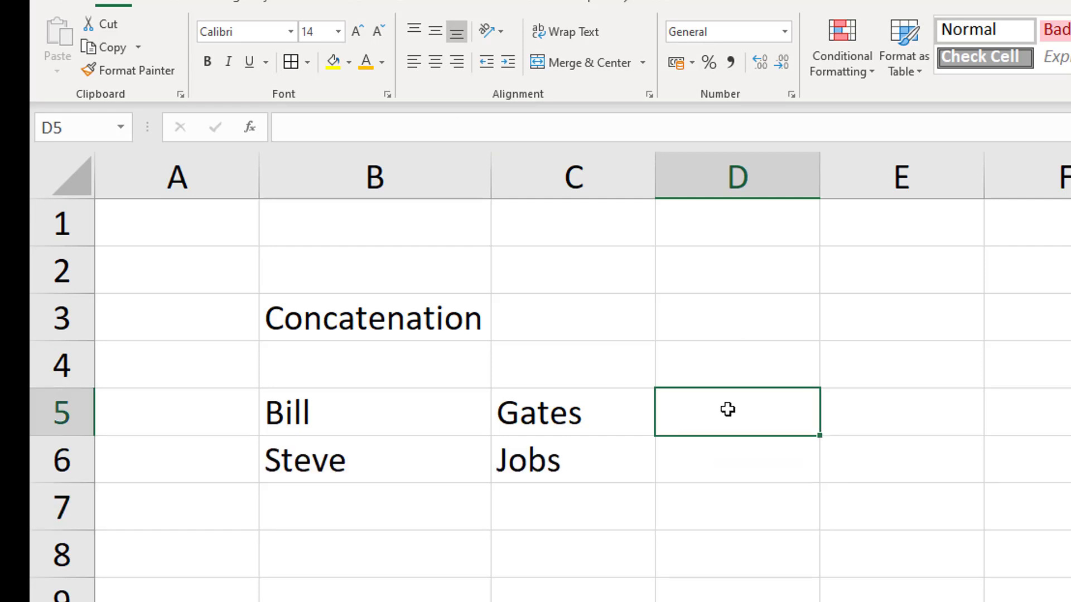
Enter the formula =TEXTJOIN(" ",FALSE,B5,C5) in D5, using a space delimiter and including empty cells, and reselect D5
{"action": "type", "text": "="}
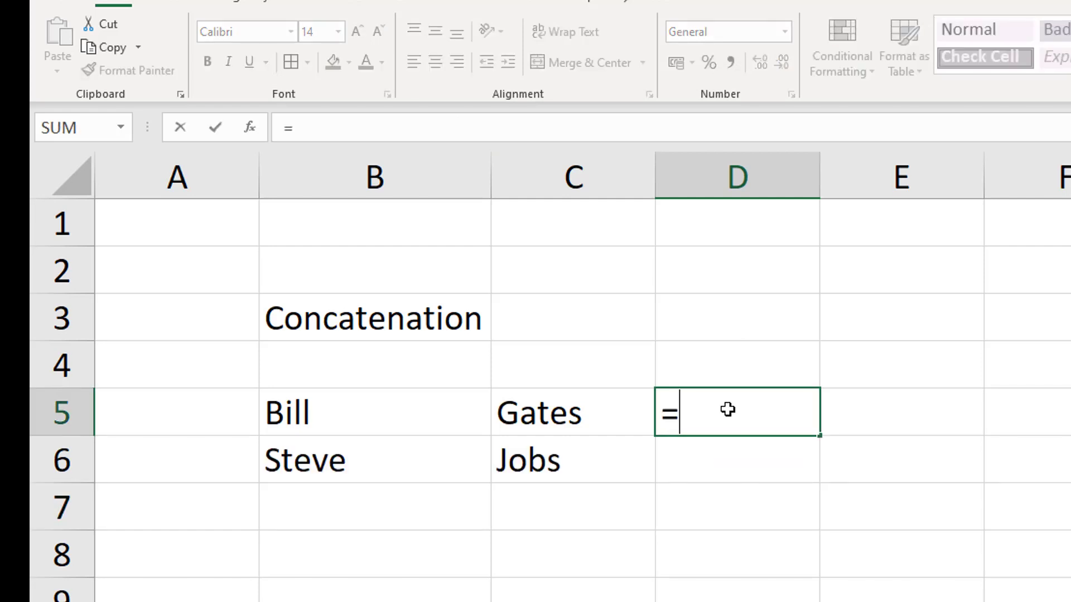
{"action": "type", "text": "text"}
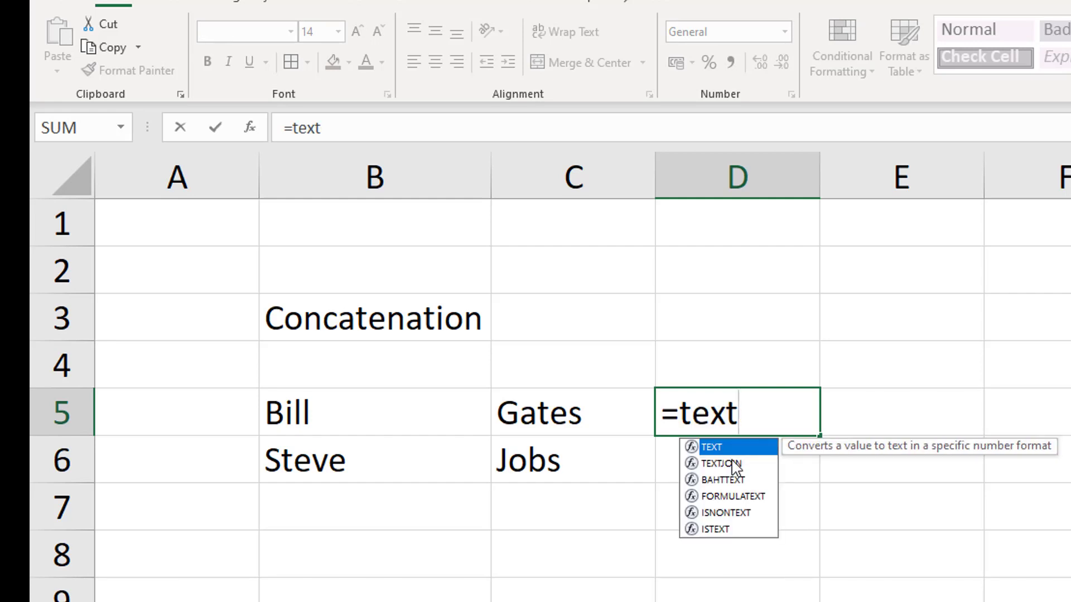
{"action": "double_click", "coordinate": [729, 462]}
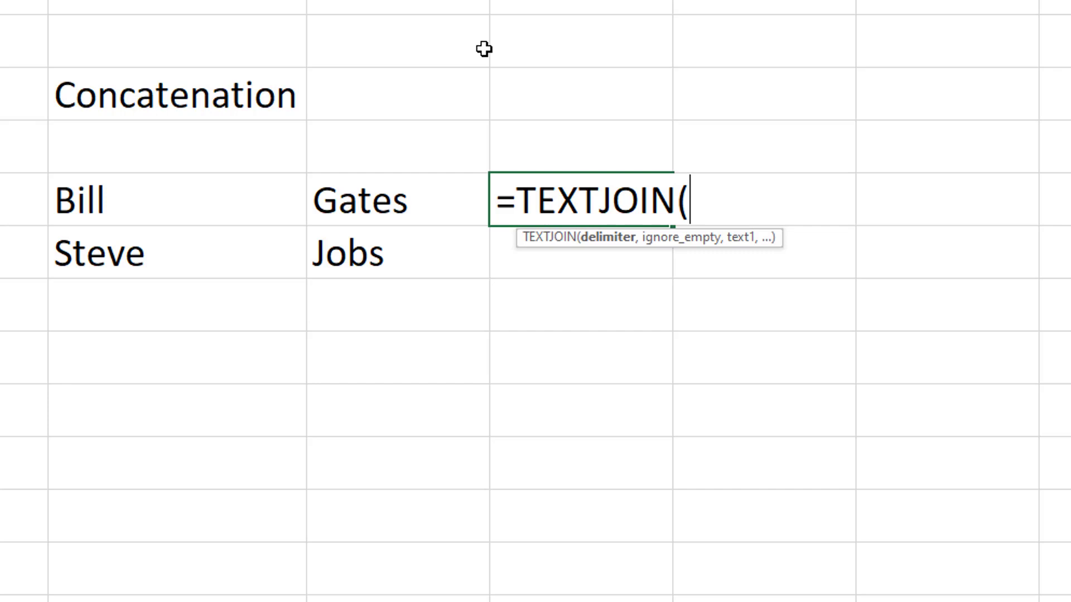
{"action": "type", "text": "\" \","}
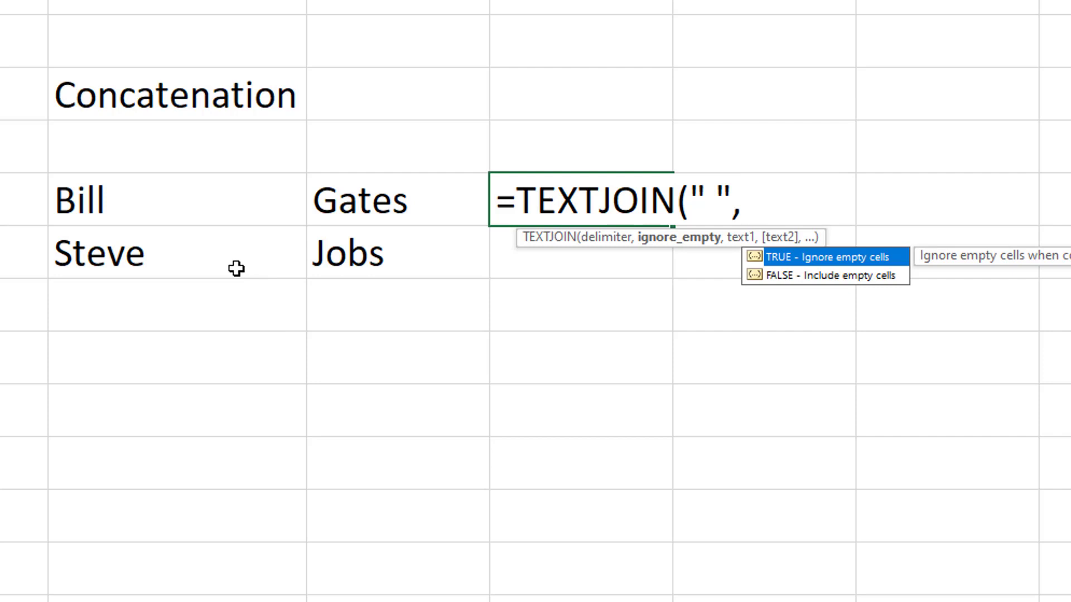
{"action": "double_click", "coordinate": [803, 276]}
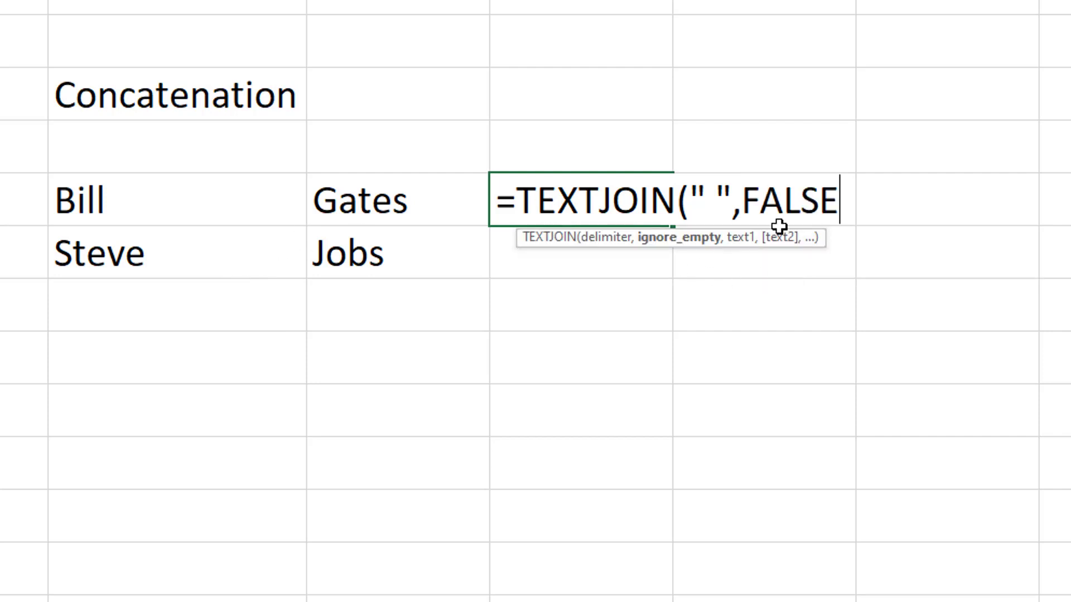
{"action": "type", "text": ","}
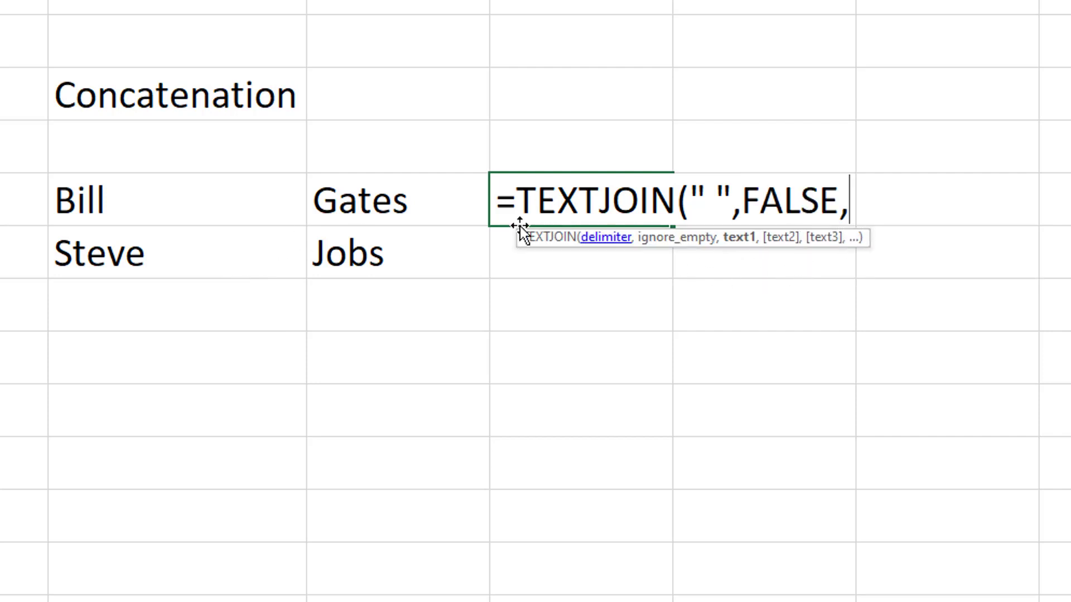
{"action": "left_click", "coordinate": [211, 202]}
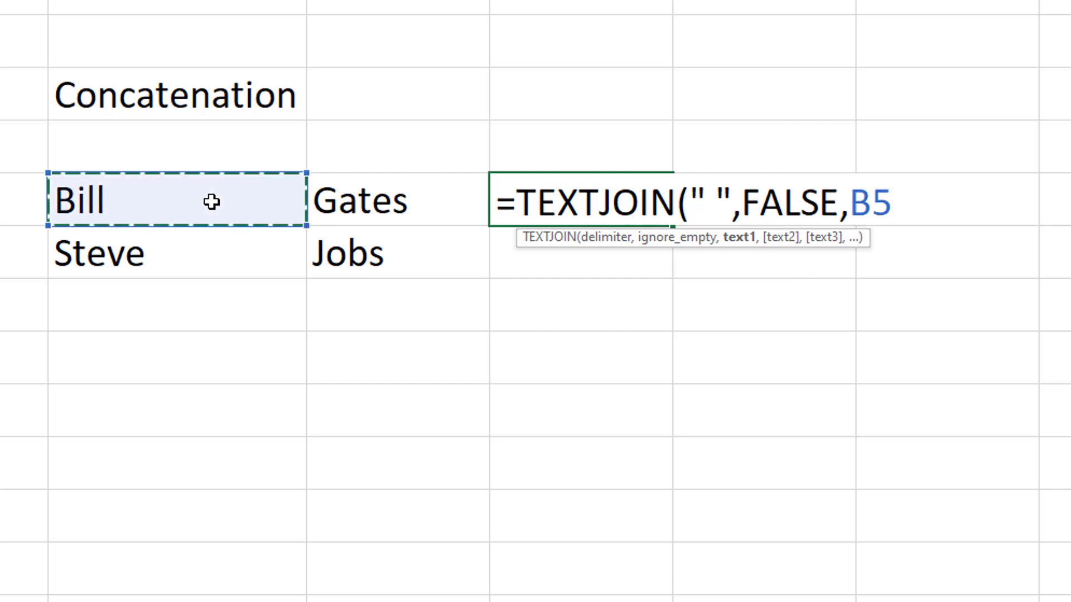
{"action": "type", "text": ","}
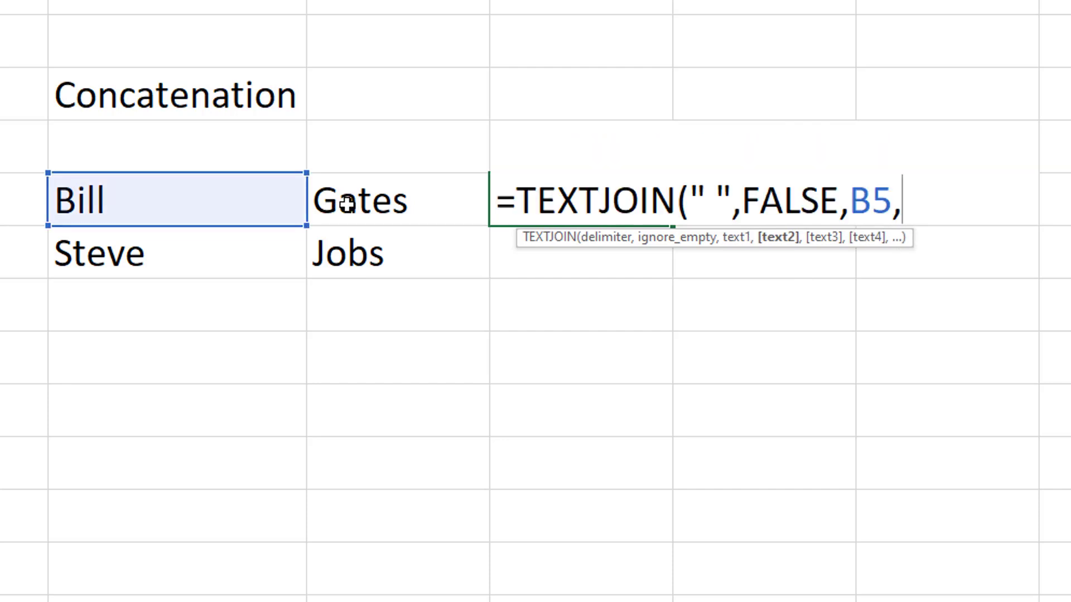
{"action": "left_click", "coordinate": [315, 205]}
{"action": "type", "text": ")"}
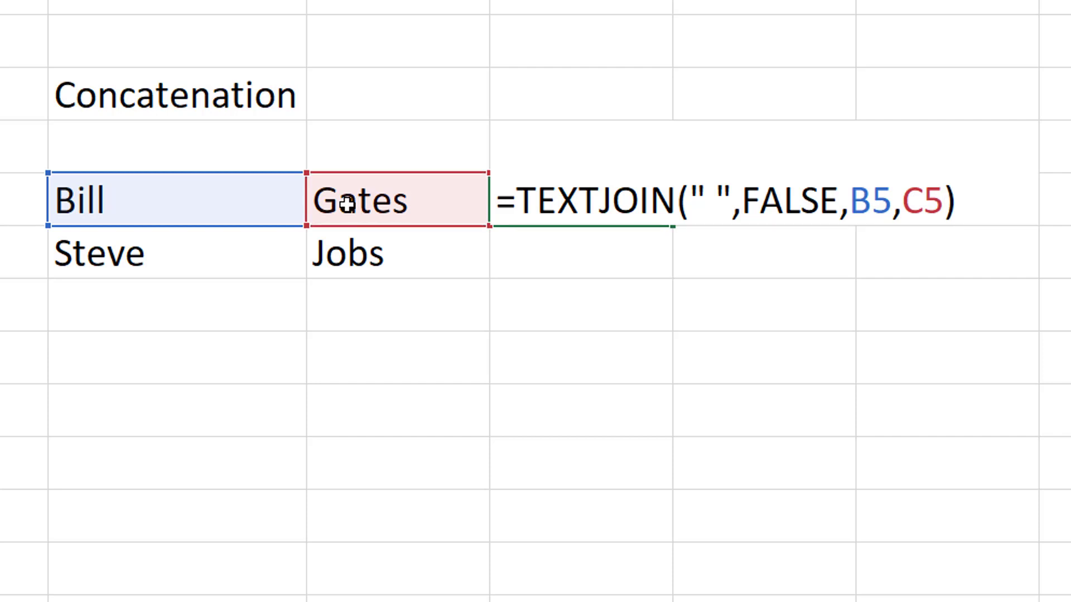
{"action": "key", "text": "Return"}
{"action": "left_click", "coordinate": [636, 201]}
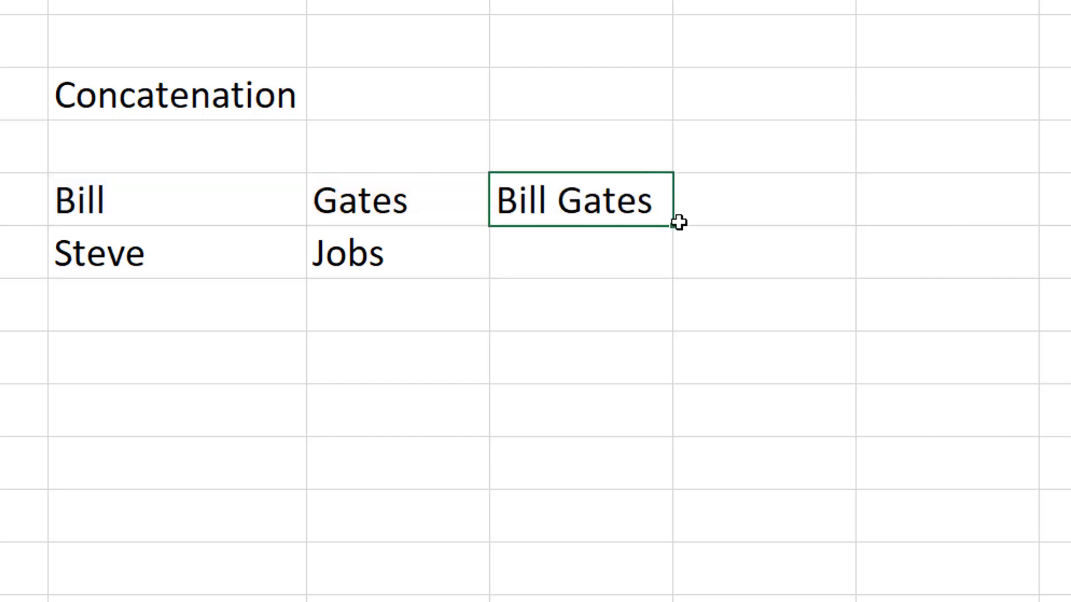
Fill the TEXTJOIN formula from D5 down to D6 and enter Henry in C5 of a newly inserted column C
{"action": "left_click_drag", "start_coordinate": [675, 225], "coordinate": [674, 279]}
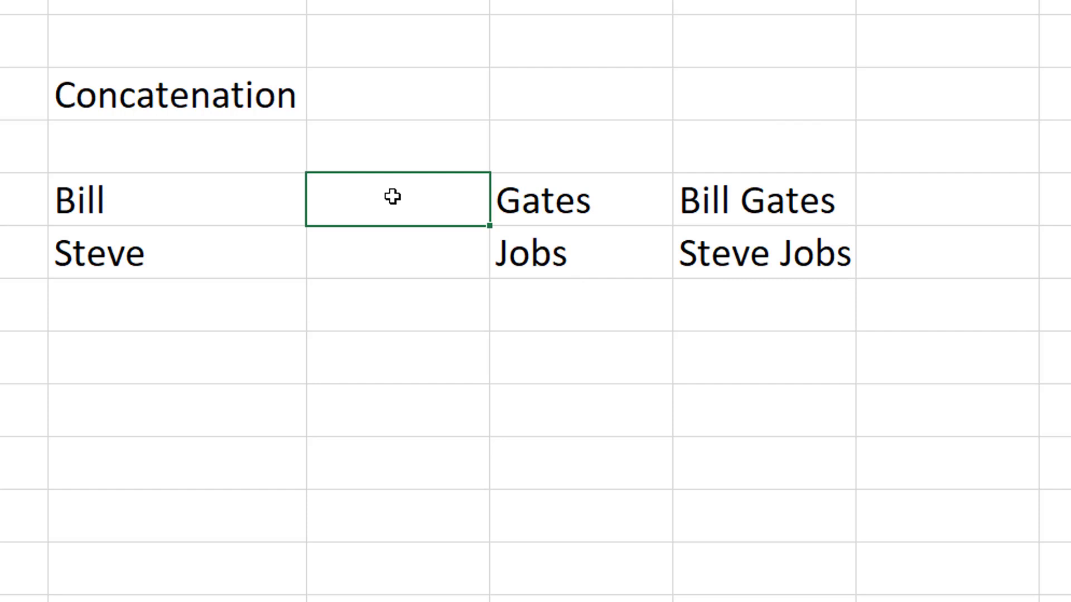
{"action": "type", "text": "Henr"}
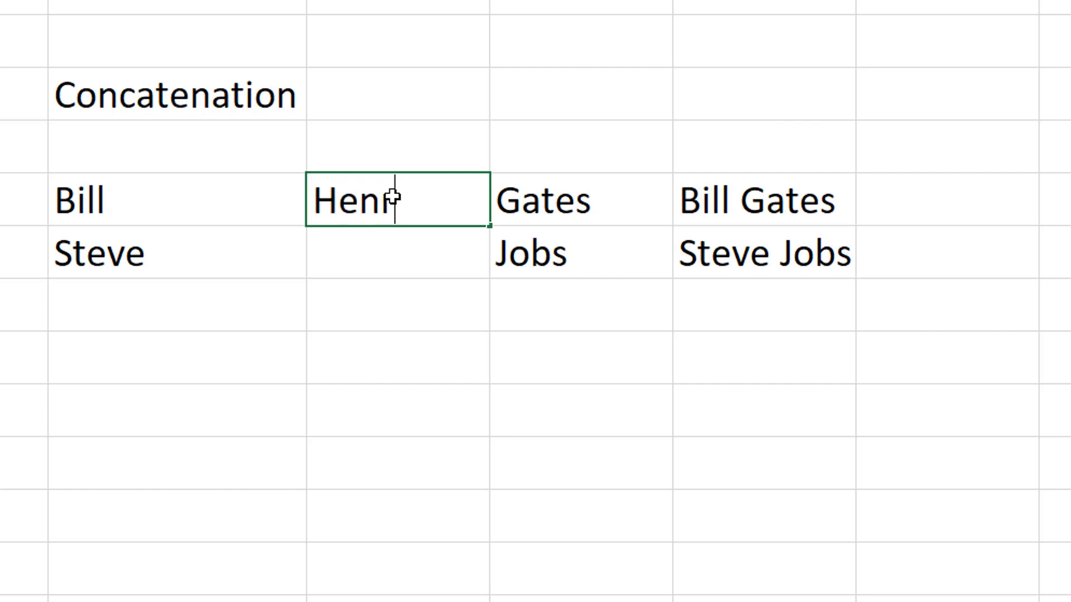
{"action": "type", "text": "y"}
{"action": "key", "text": "Return"}
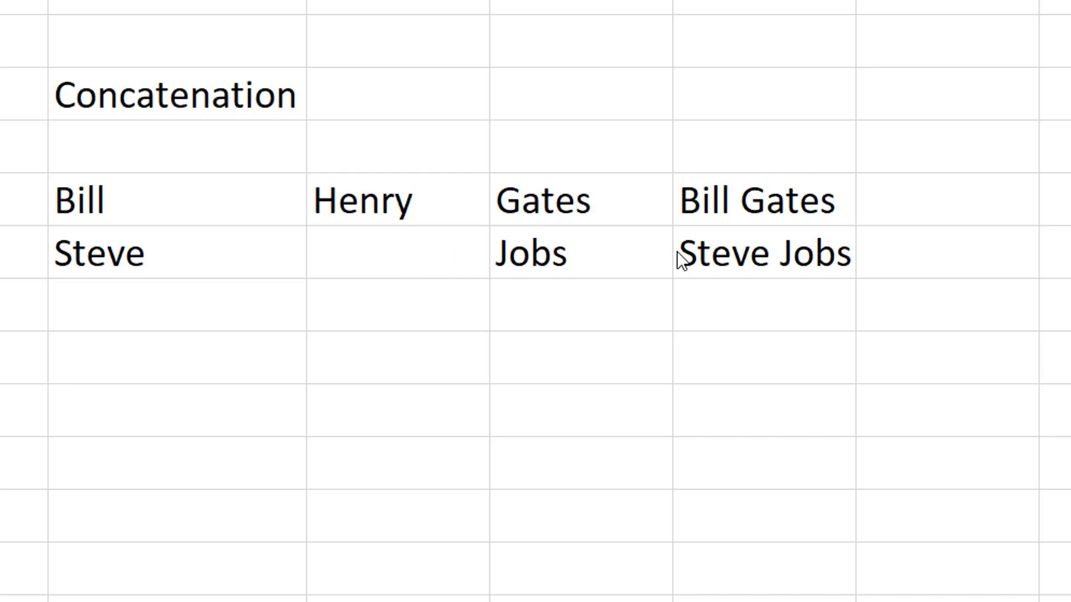
Add C5 as a text argument in E5 so the formula becomes =TEXTJOIN(" ",FALSE,B5,C5,D5)
{"action": "left_click", "coordinate": [776, 253]}
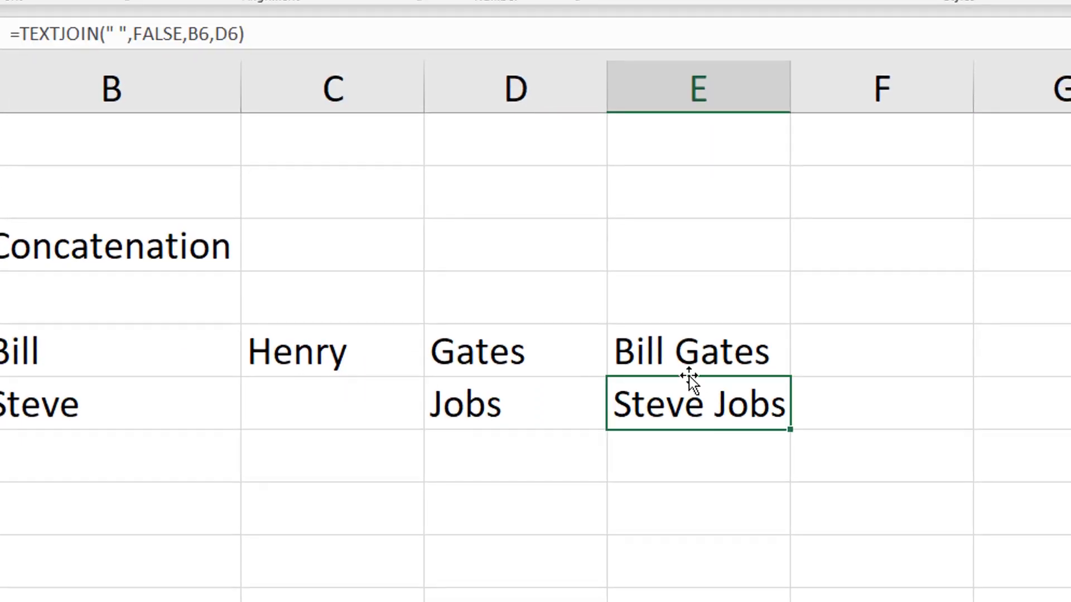
{"action": "left_click", "coordinate": [677, 353]}
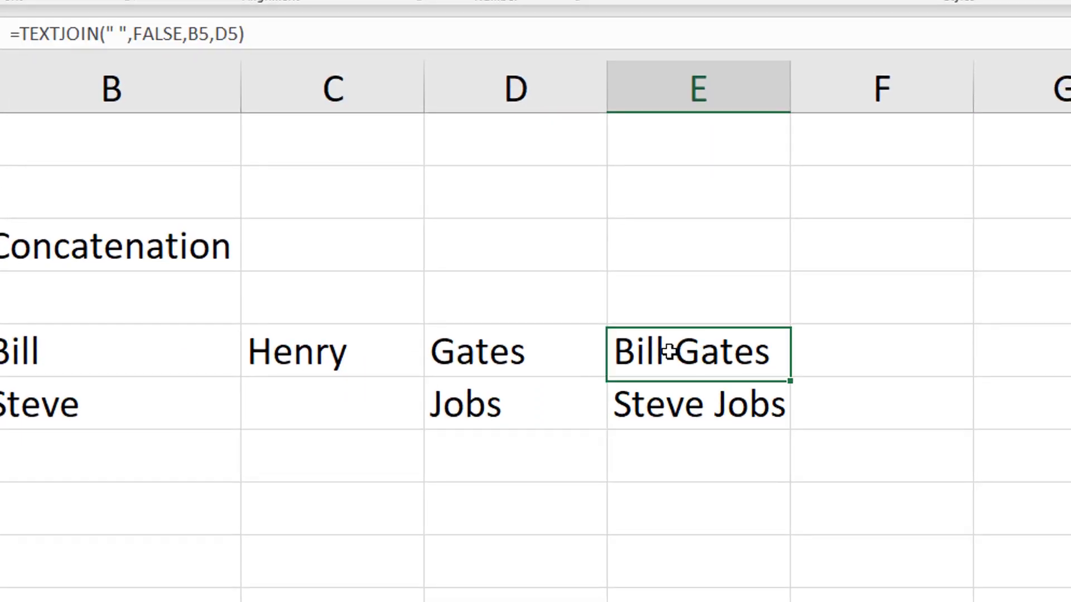
{"action": "left_click", "coordinate": [222, 31]}
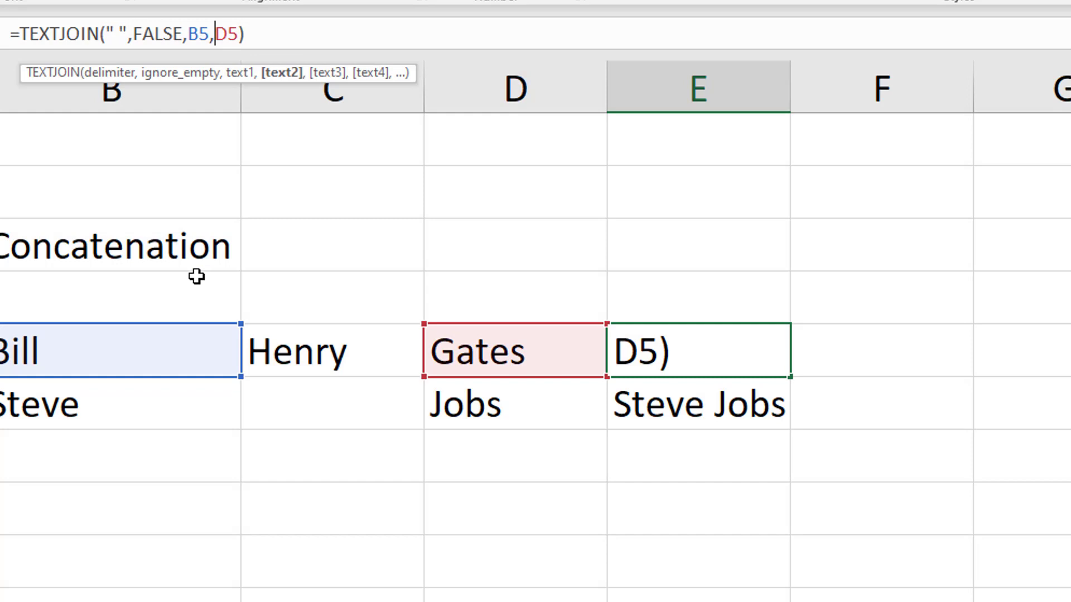
{"action": "type", "text": "C5"}
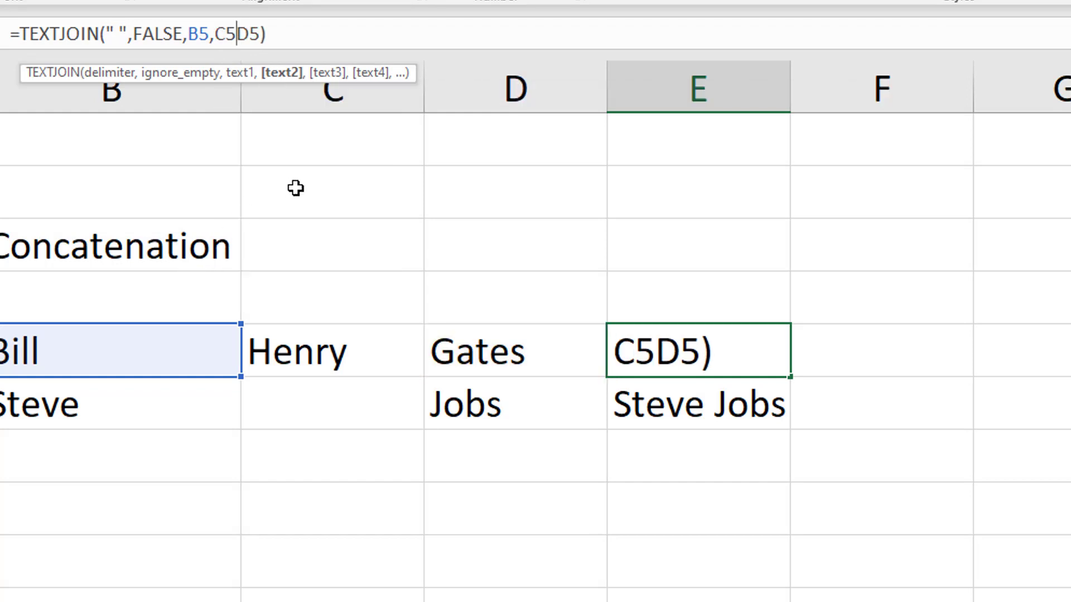
{"action": "type", "text": ","}
{"action": "left_click", "coordinate": [336, 34]}
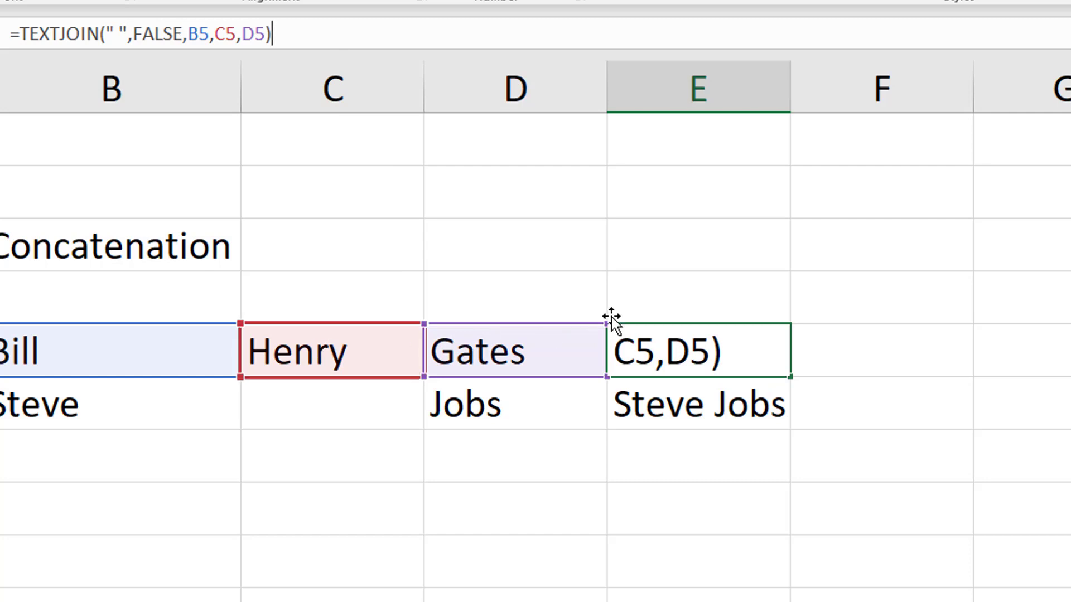
{"action": "key", "text": "Return"}
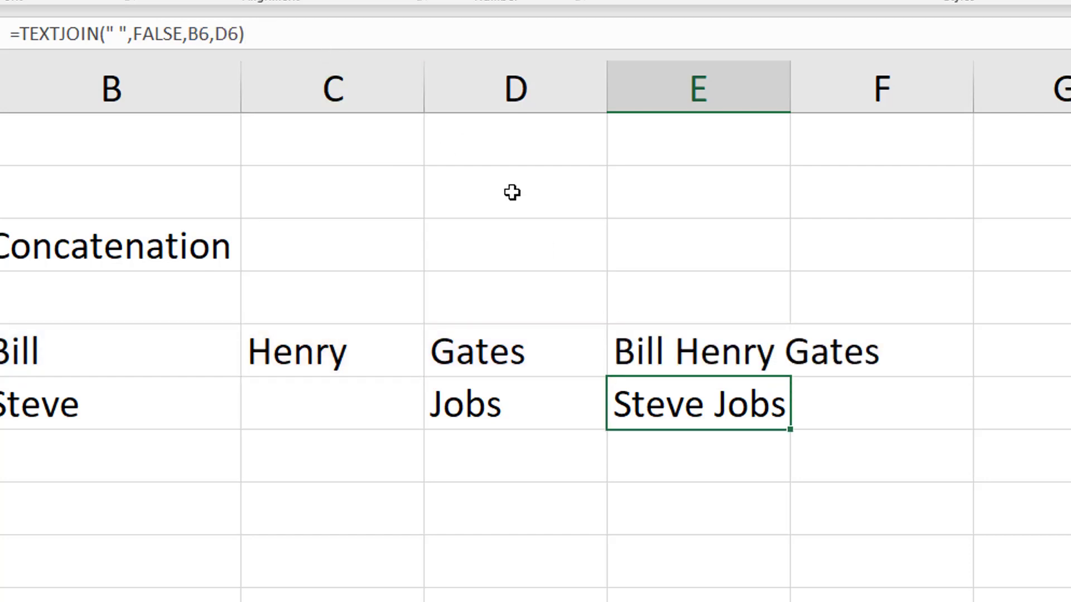
Fill the three-part TEXTJOIN formula from E5 down to E6 and review the copied formula
{"action": "left_click", "coordinate": [681, 346]}
{"action": "left_click_drag", "start_coordinate": [790, 374], "coordinate": [776, 415]}
{"action": "left_click", "coordinate": [663, 479]}
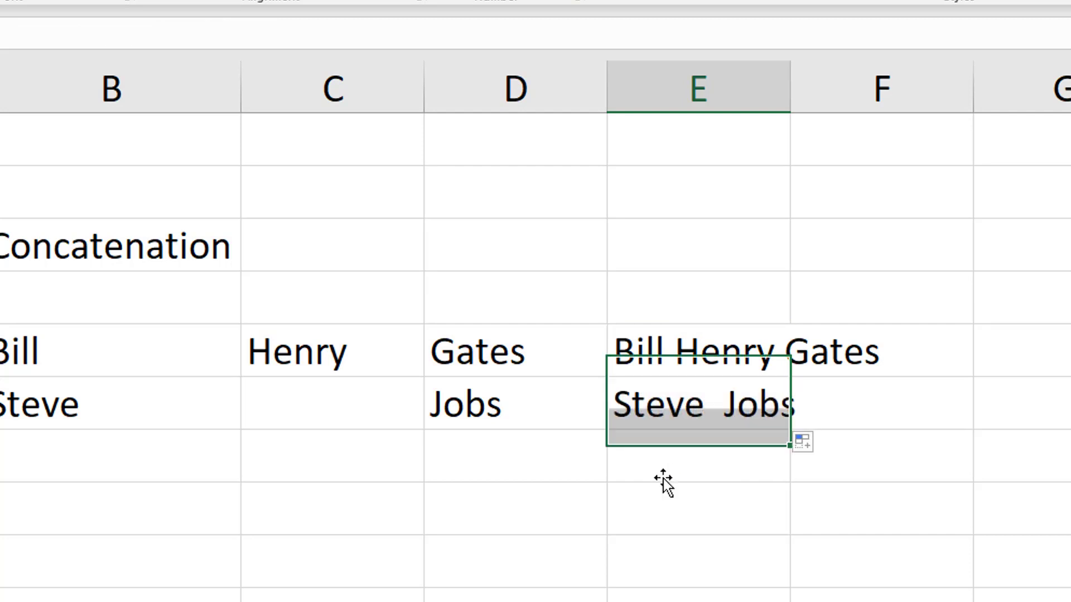
{"action": "left_click", "coordinate": [720, 410]}
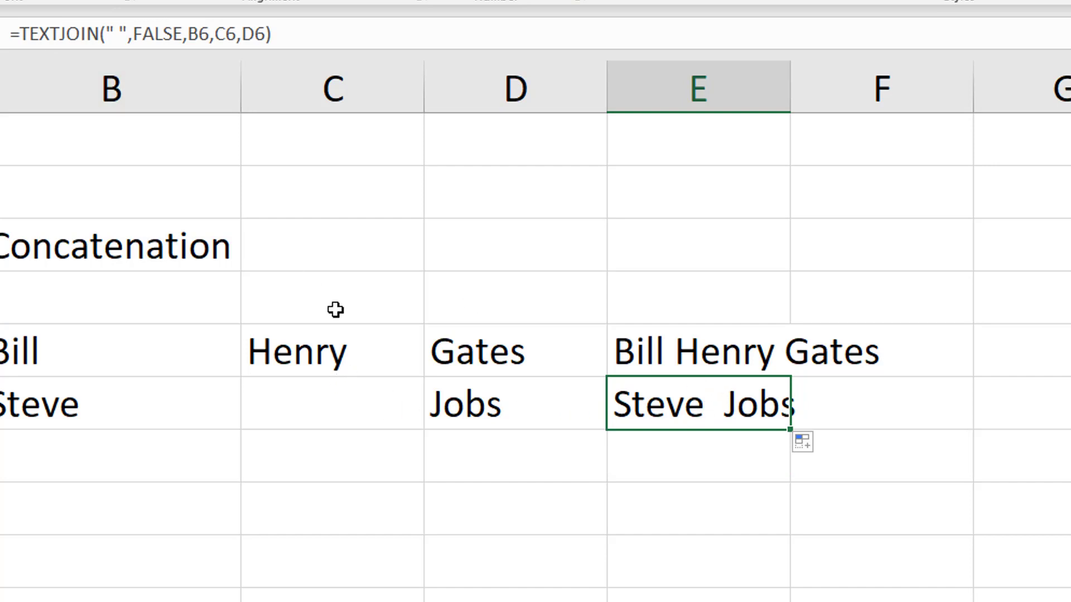
Change the ignore_empty argument in E5 to TRUE so the formula reads =TEXTJOIN(" ",TRUE,B5,C5,D5)
{"action": "left_click", "coordinate": [717, 350]}
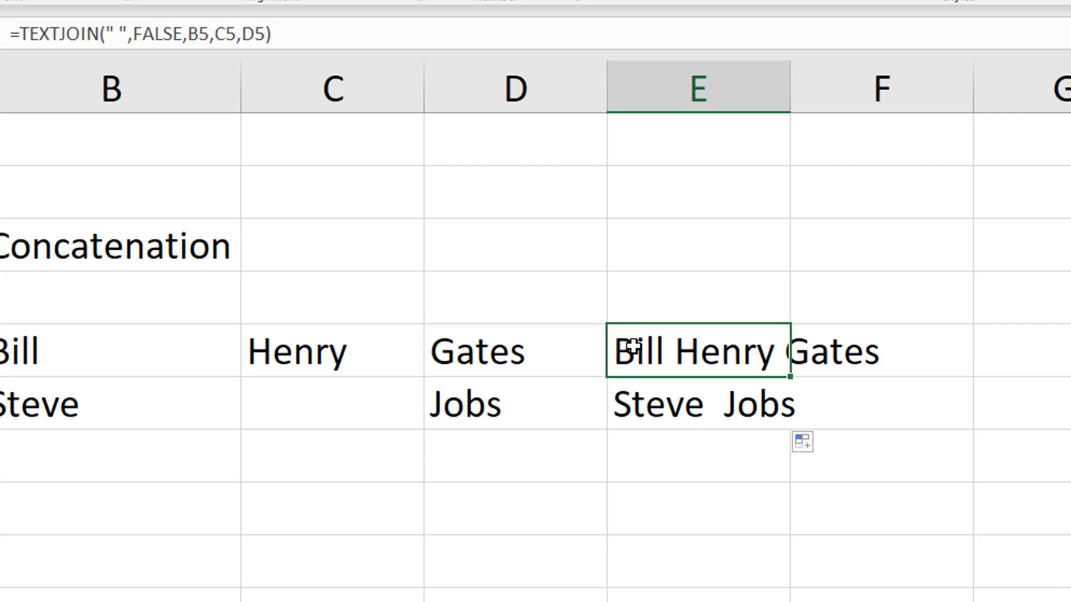
{"action": "left_click", "coordinate": [178, 34]}
{"action": "key", "text": "Right"}
{"action": "key", "text": "BackSpace"}
{"action": "key", "text": "BackSpace"}
{"action": "key", "text": "BackSpace"}
{"action": "key", "text": "BackSpace"}
{"action": "key", "text": "BackSpace"}
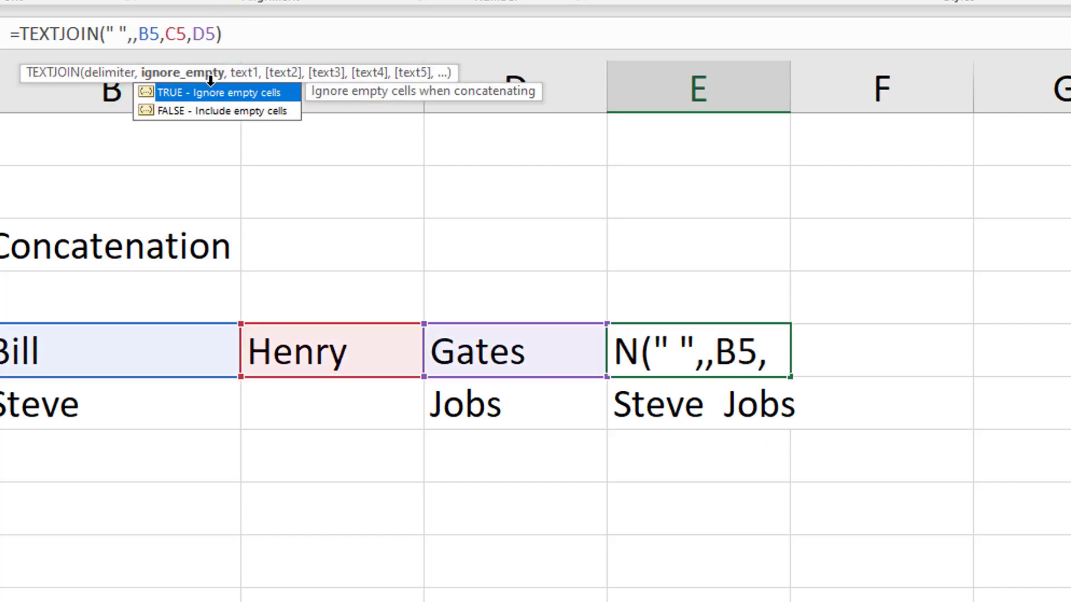
{"action": "type", "text": "True"}
{"action": "left_click", "coordinate": [330, 45]}
{"action": "key", "text": "Return"}
Fill the TEXTJOIN formula that ignores empty cells from E5 down to E6, and check the blank middle-name cell C6
{"action": "left_click", "coordinate": [756, 360]}
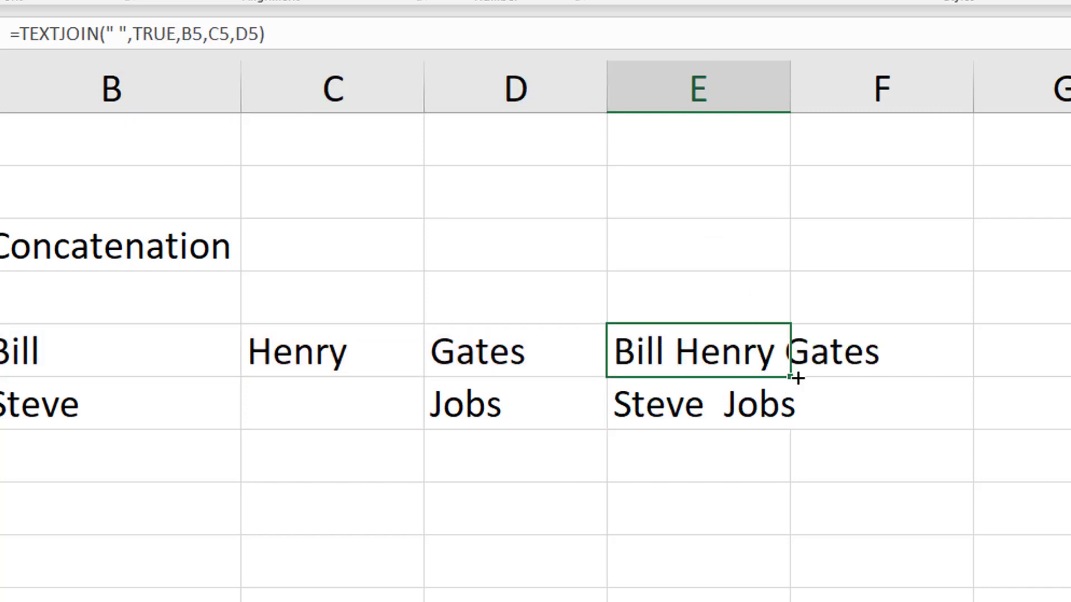
{"action": "left_click_drag", "start_coordinate": [796, 375], "coordinate": [788, 416]}
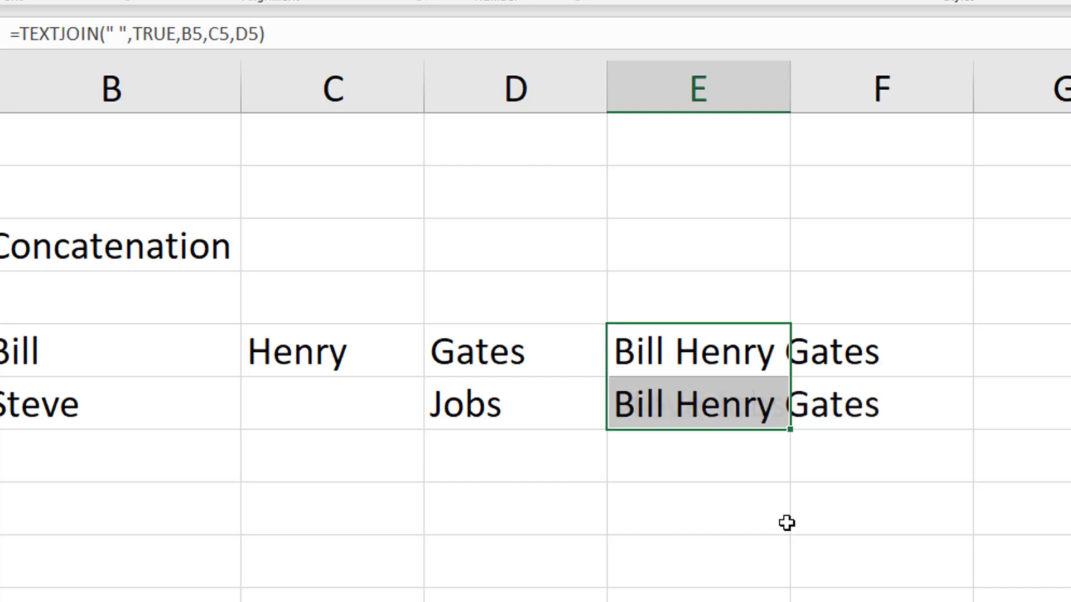
{"action": "left_click", "coordinate": [753, 533]}
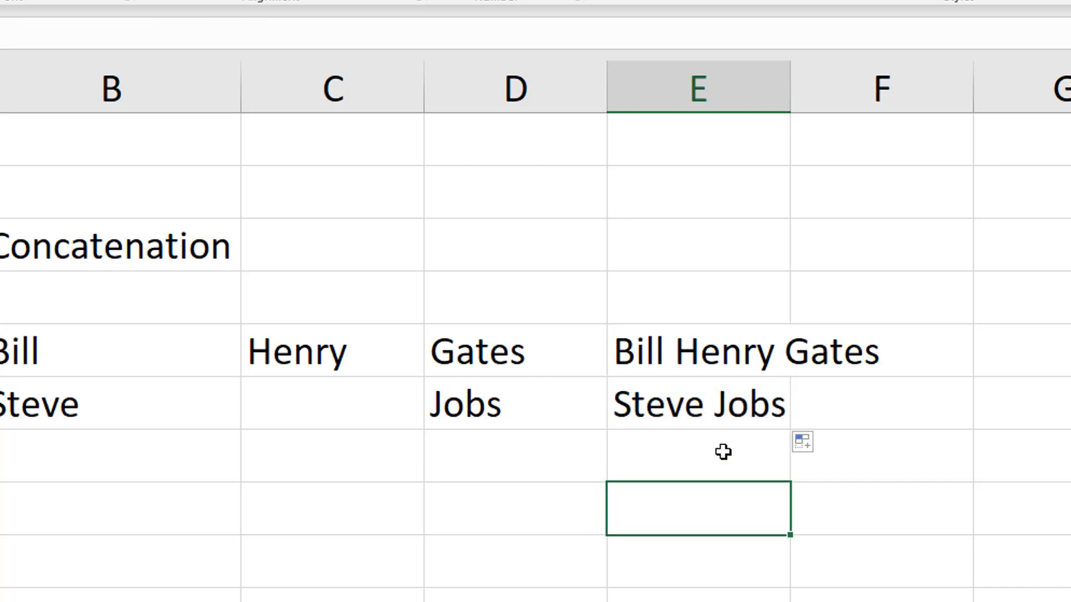
{"action": "left_click", "coordinate": [353, 407]}
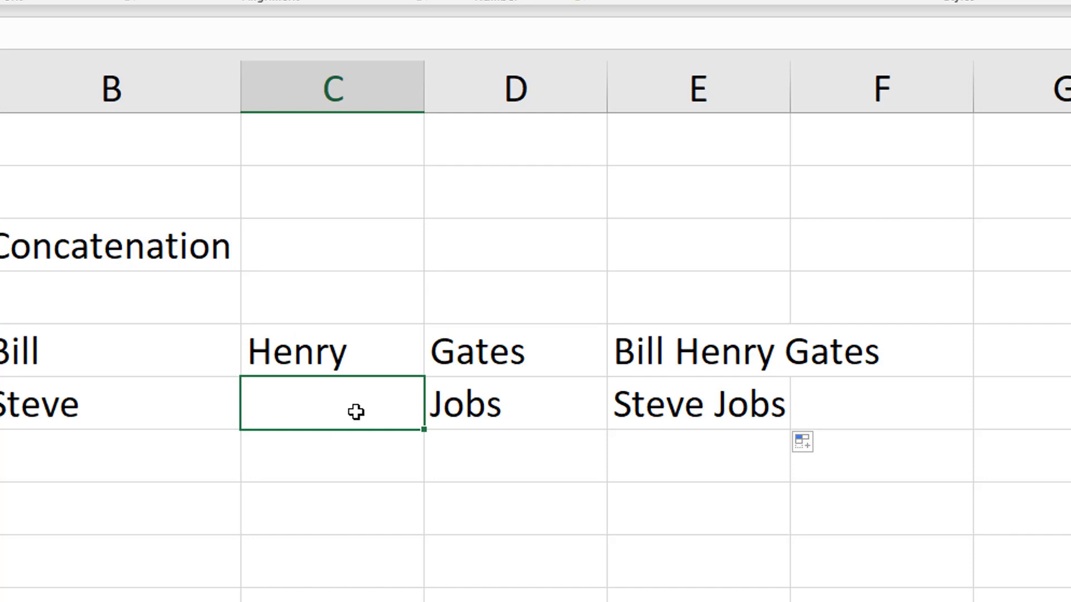
Enter the first name in B7 with irregular capitalization, as maRk
{"action": "left_click", "coordinate": [122, 456]}
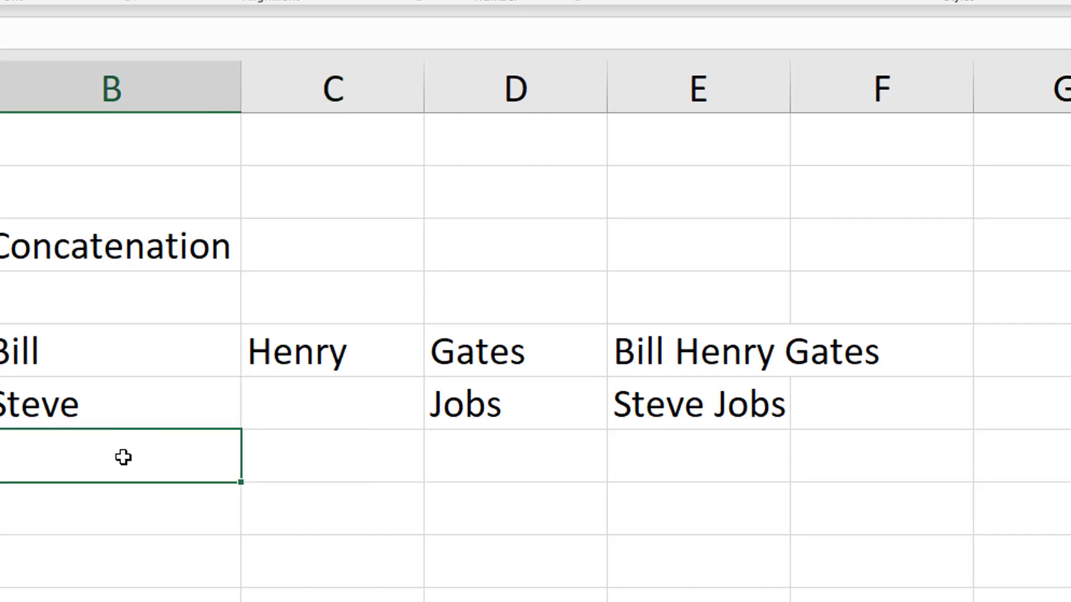
{"action": "type", "text": "Mark"}
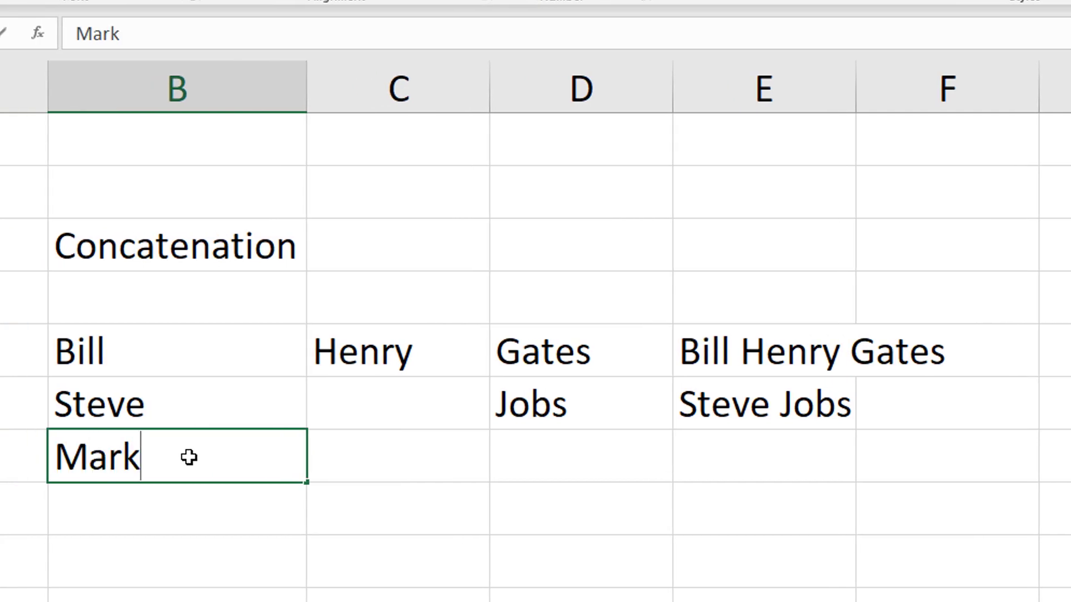
{"action": "key", "text": "BackSpace"}
{"action": "key", "text": "BackSpace"}
{"action": "key", "text": "BackSpace"}
{"action": "key", "text": "BackSpace"}
{"action": "type", "text": "maRk"}
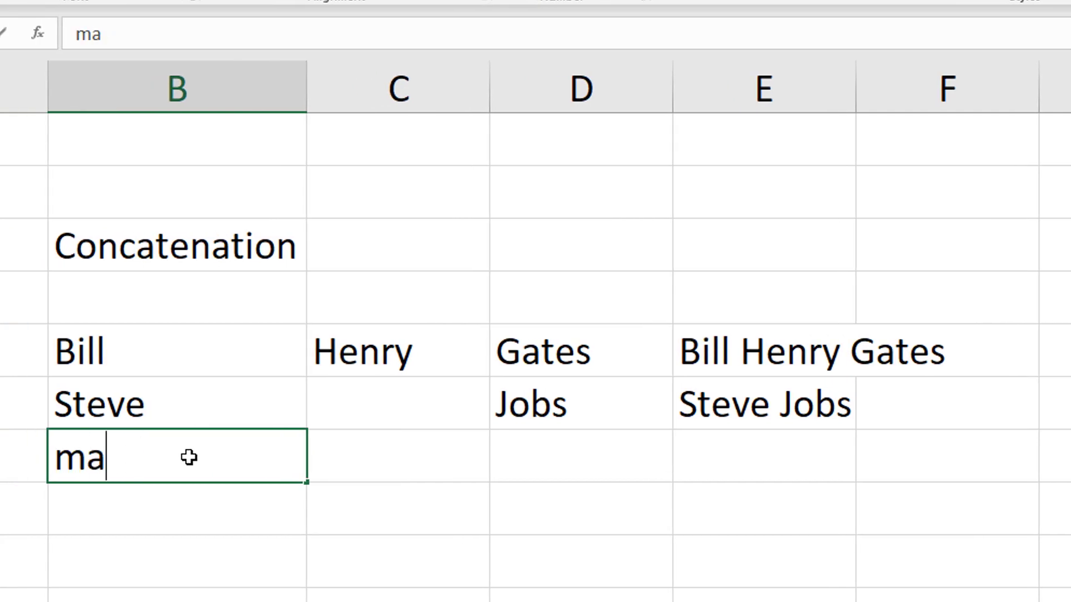
Leave C7 empty, enter ZuckerberG in D7, and autofit the width of column D
{"action": "key", "text": "Tab"}
{"action": "key", "text": "Tab"}
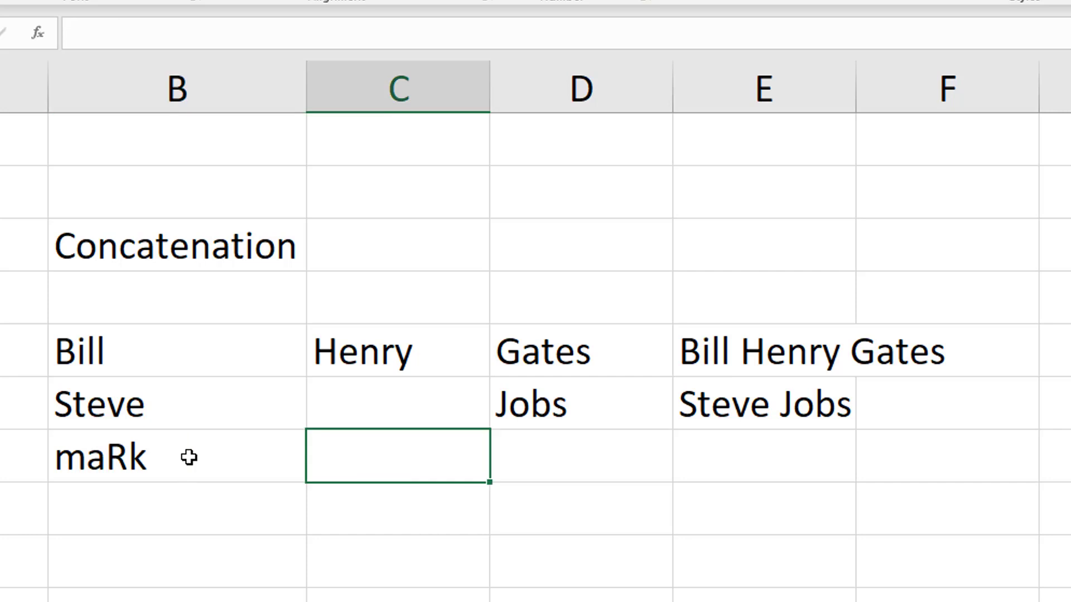
{"action": "type", "text": "Zuc"}
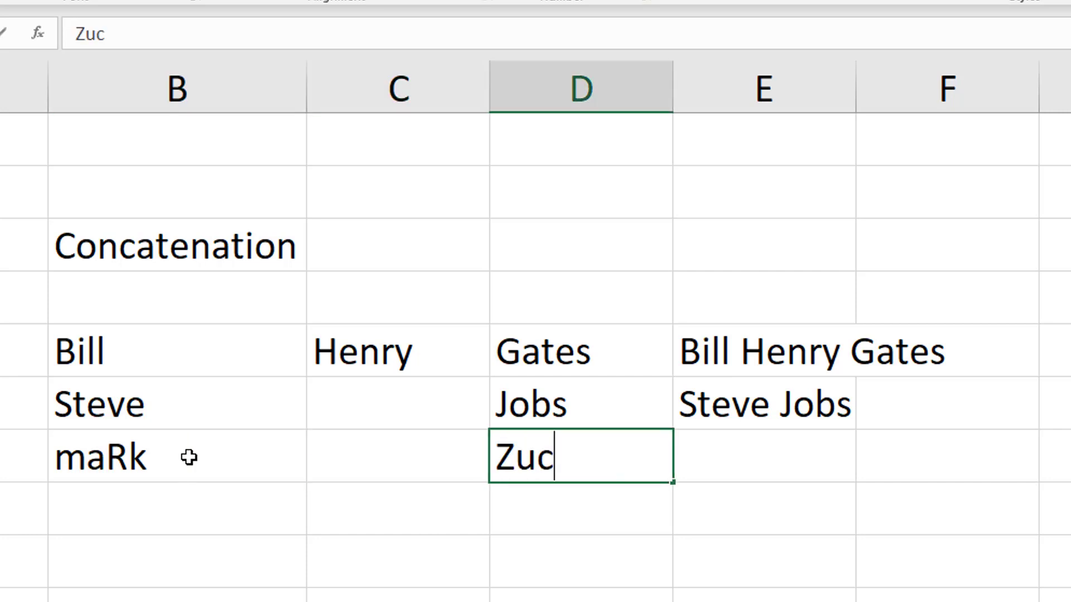
{"action": "type", "text": "kerberG"}
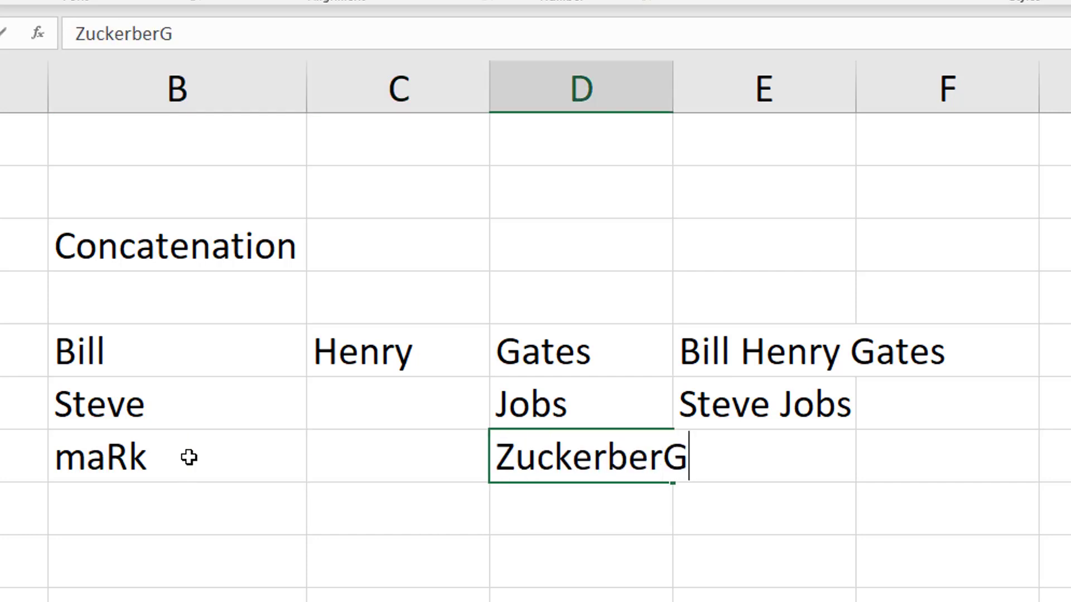
{"action": "key", "text": "Tab"}
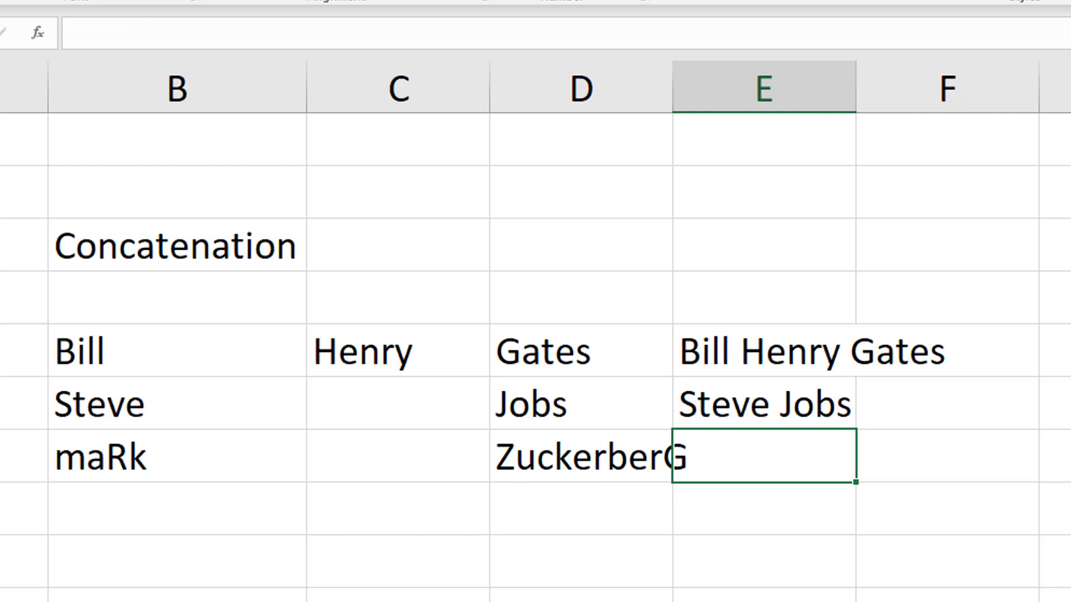
{"action": "double_click", "coordinate": [674, 81]}
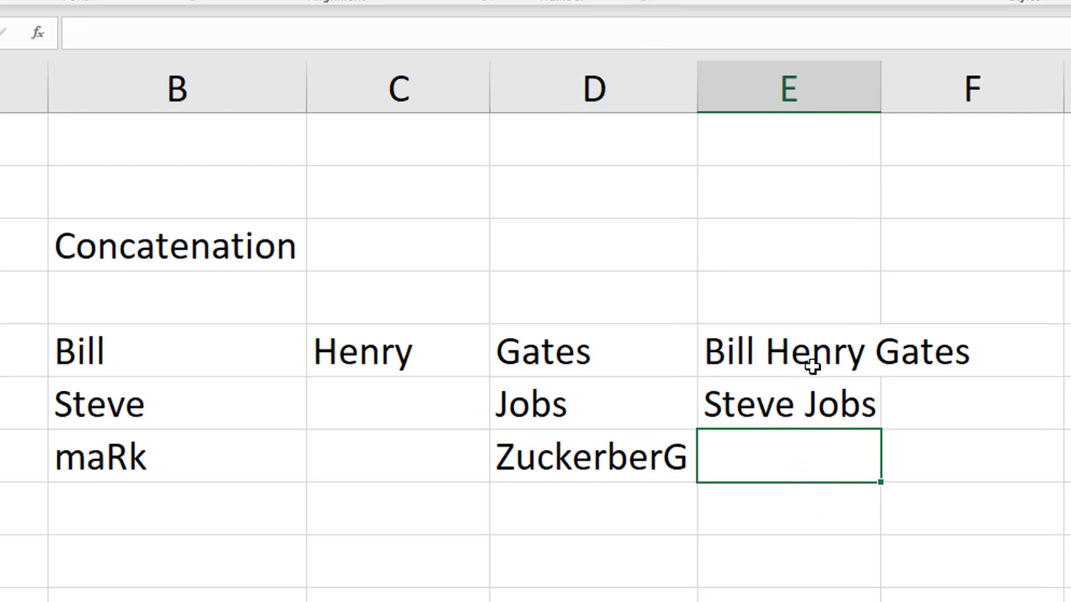
Wrap the E5 formula in the UPPER function so it becomes =UPPER(TEXTJOIN(" ",TRUE,B5,C5,D5))
{"action": "left_click", "coordinate": [812, 366]}
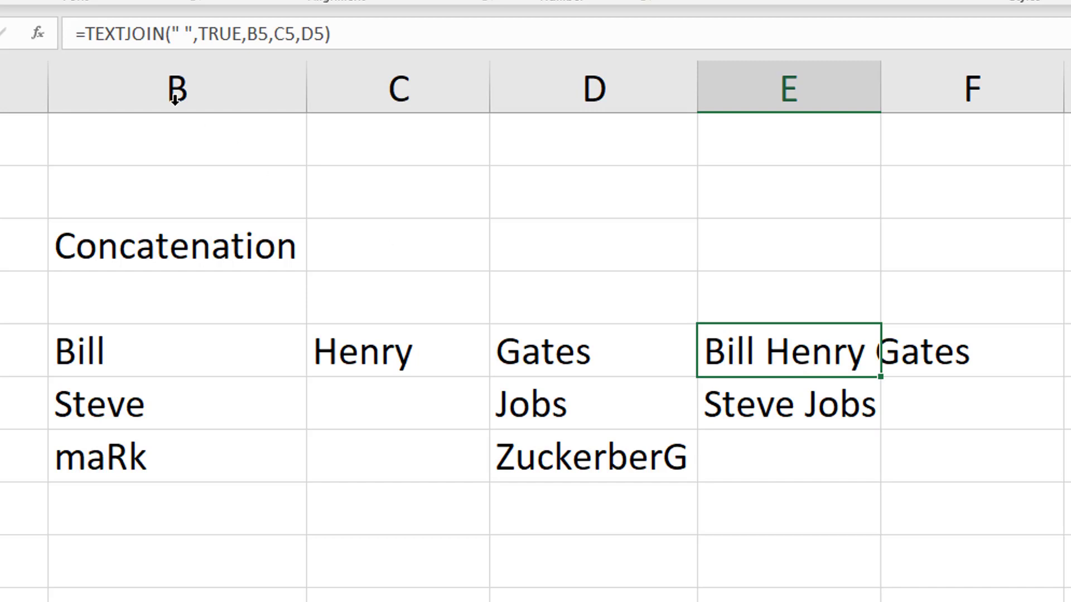
{"action": "left_click", "coordinate": [88, 36]}
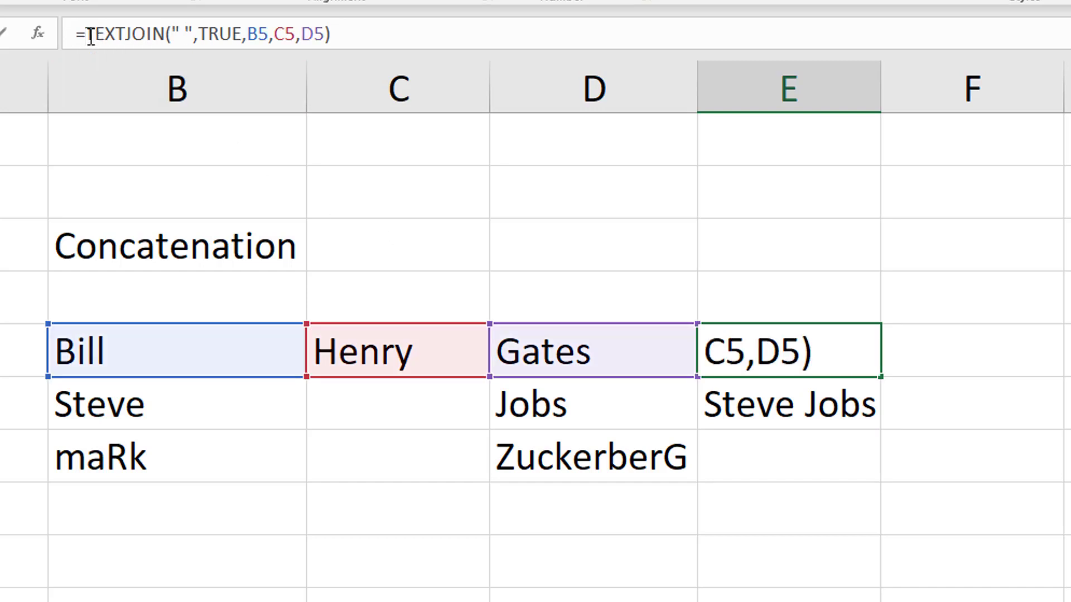
{"action": "type", "text": "UPPER"}
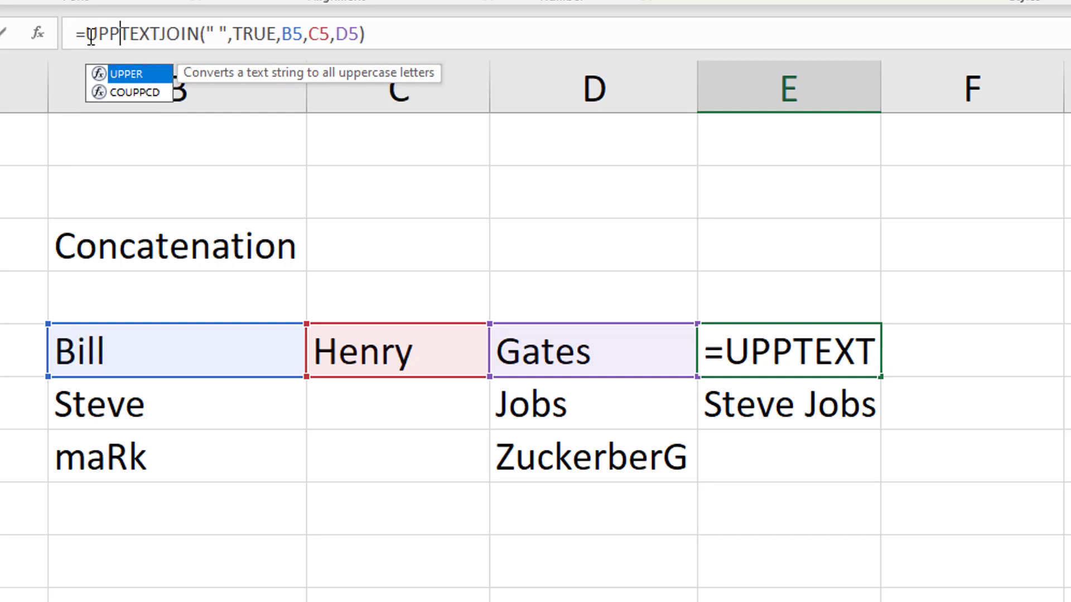
{"action": "type", "text": "("}
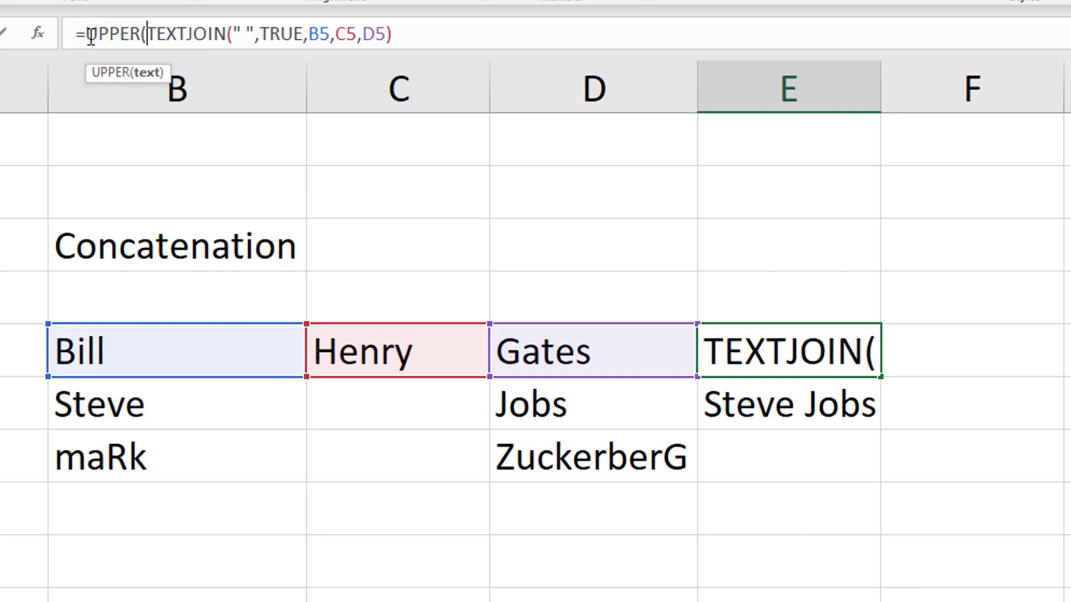
{"action": "left_click", "coordinate": [461, 30]}
{"action": "type", "text": ")"}
{"action": "key", "text": "Return"}
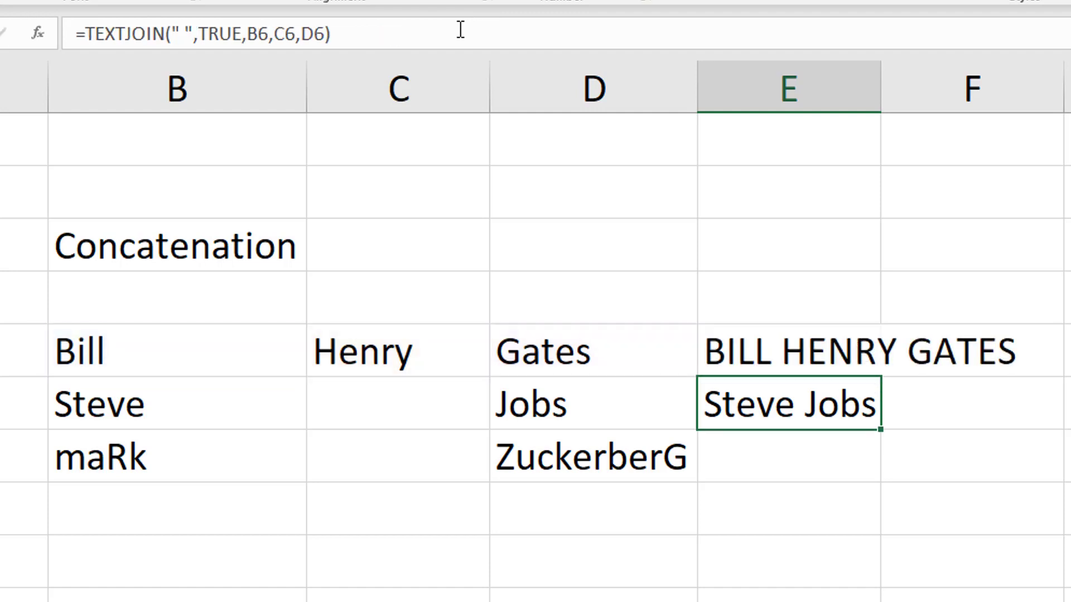
Fill the UPPER formula from E5 down through E7
{"action": "left_click", "coordinate": [788, 363]}
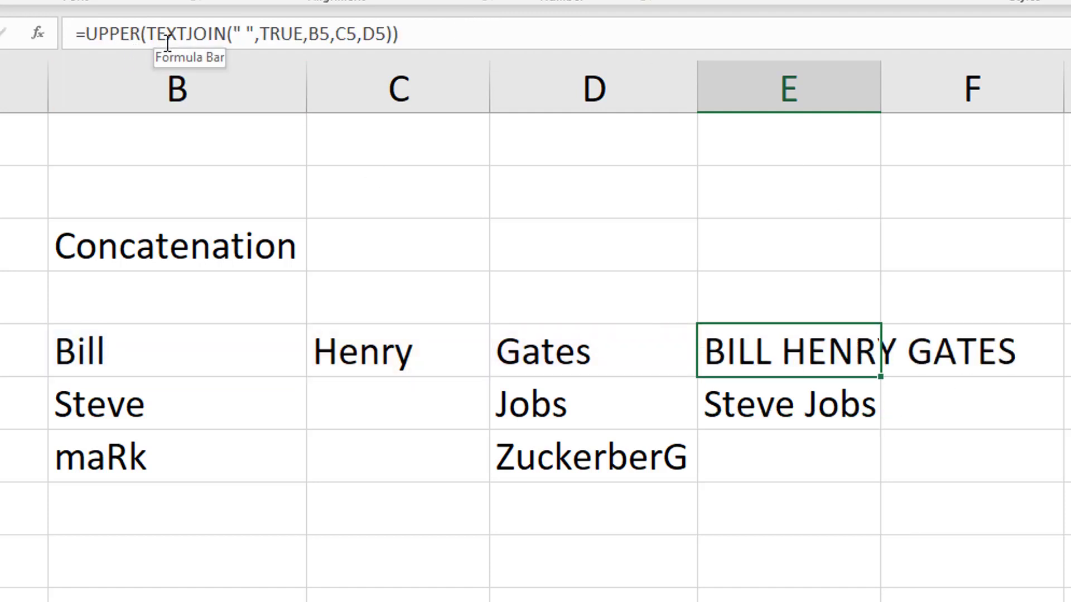
{"action": "left_click_drag", "start_coordinate": [880, 377], "coordinate": [871, 474]}
{"action": "left_click", "coordinate": [200, 487]}
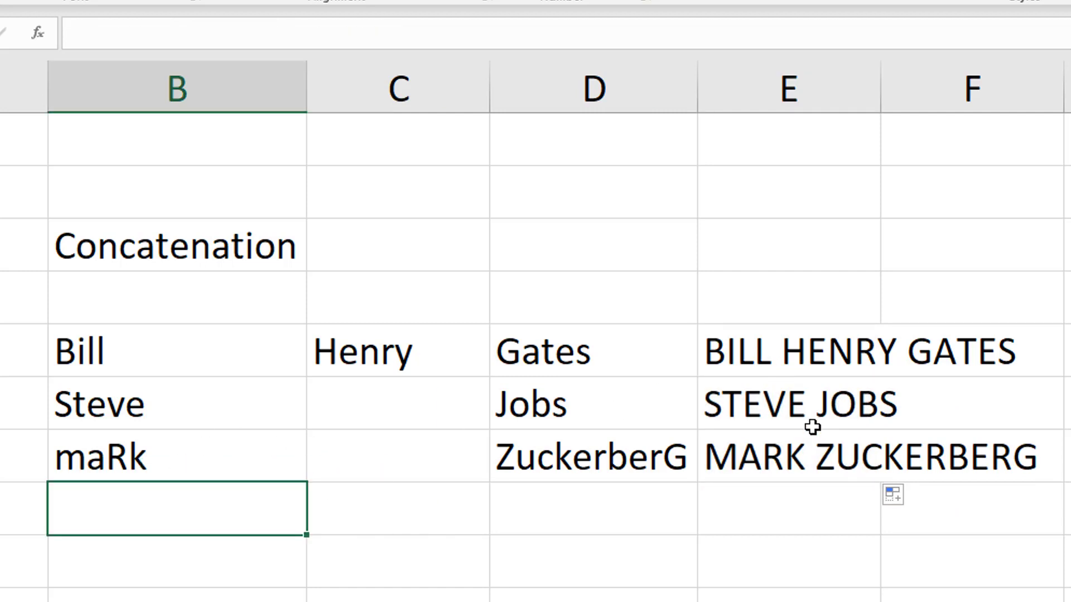
Replace UPPER with PROPER in E5 so the formula becomes =PROPER(TEXTJOIN(" ",TRUE,B5,C5,D5))
{"action": "left_click", "coordinate": [762, 352]}
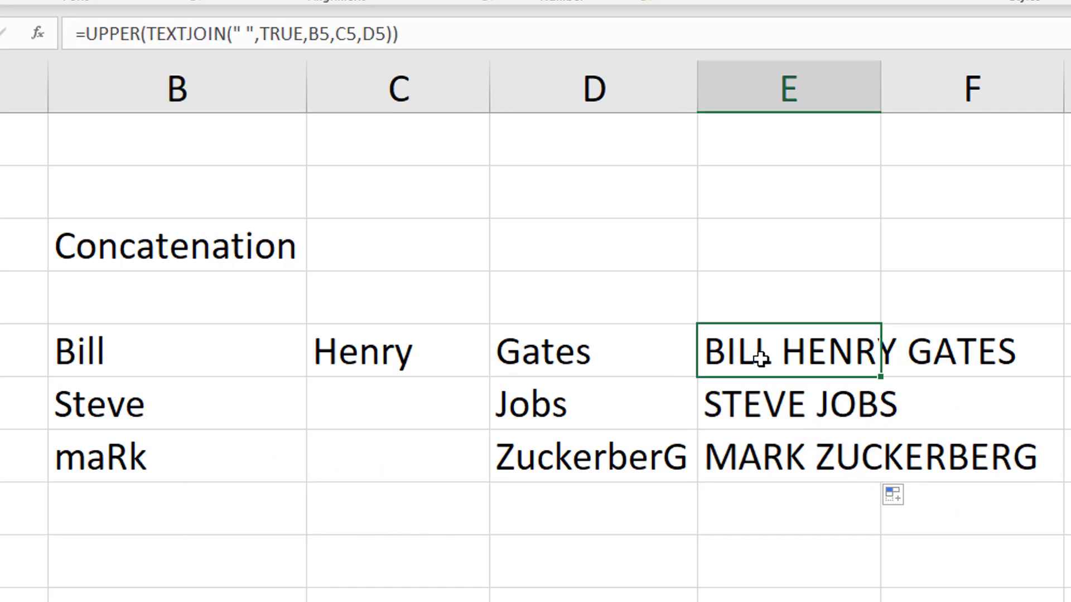
{"action": "key", "text": "F2"}
{"action": "left_click_drag", "start_coordinate": [136, 32], "coordinate": [93, 34]}
{"action": "type", "text": "Proper"}
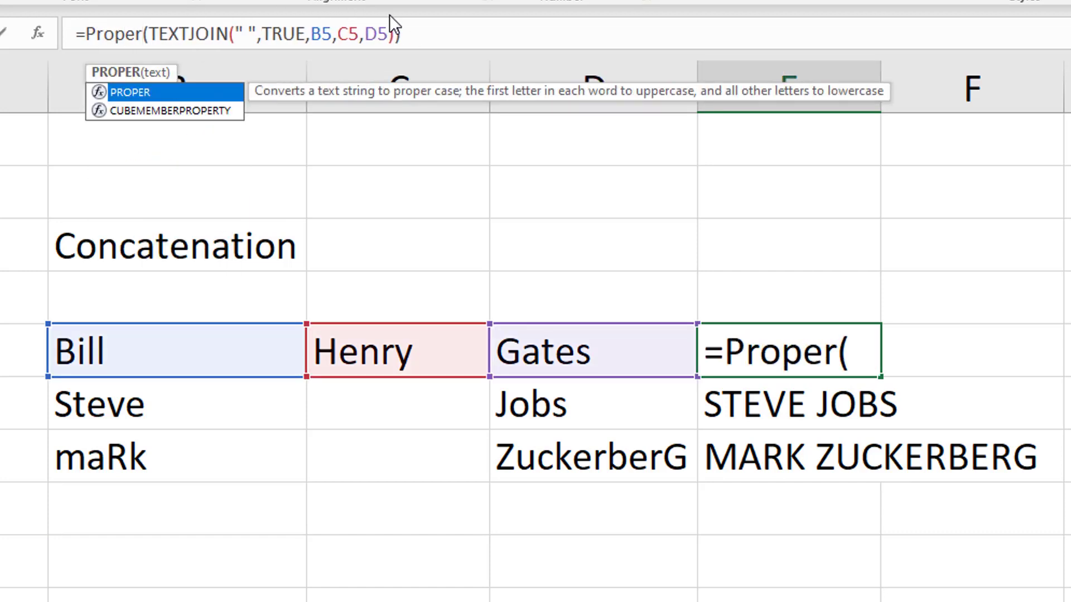
{"action": "left_click", "coordinate": [413, 23]}
{"action": "key", "text": "Return"}
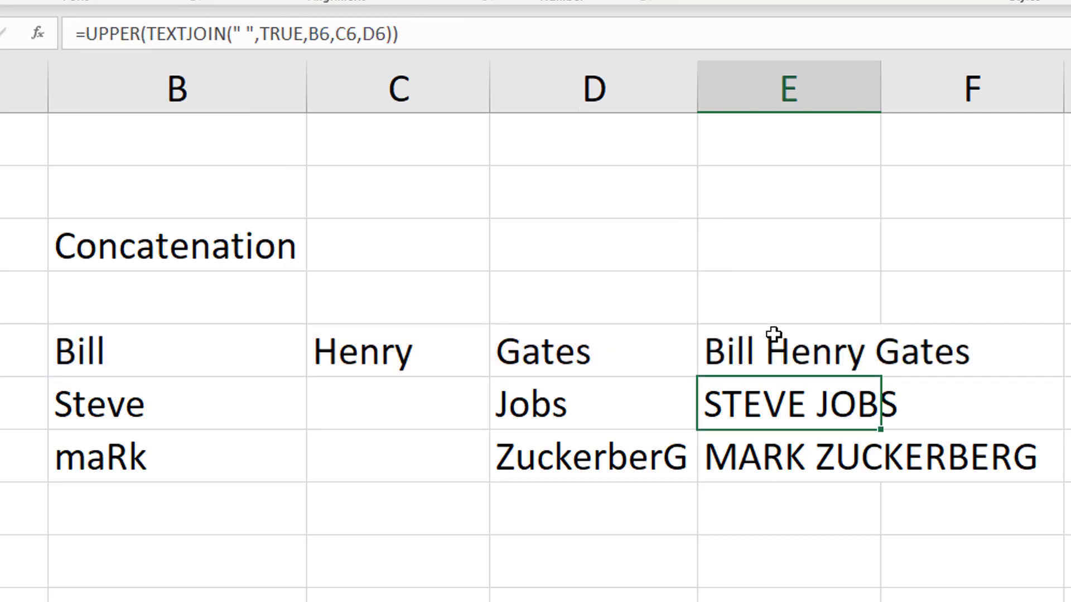
Fill the PROPER formula from E5 down through E7
{"action": "left_click", "coordinate": [852, 358]}
{"action": "left_click_drag", "start_coordinate": [880, 377], "coordinate": [884, 477]}
{"action": "left_click", "coordinate": [857, 556]}
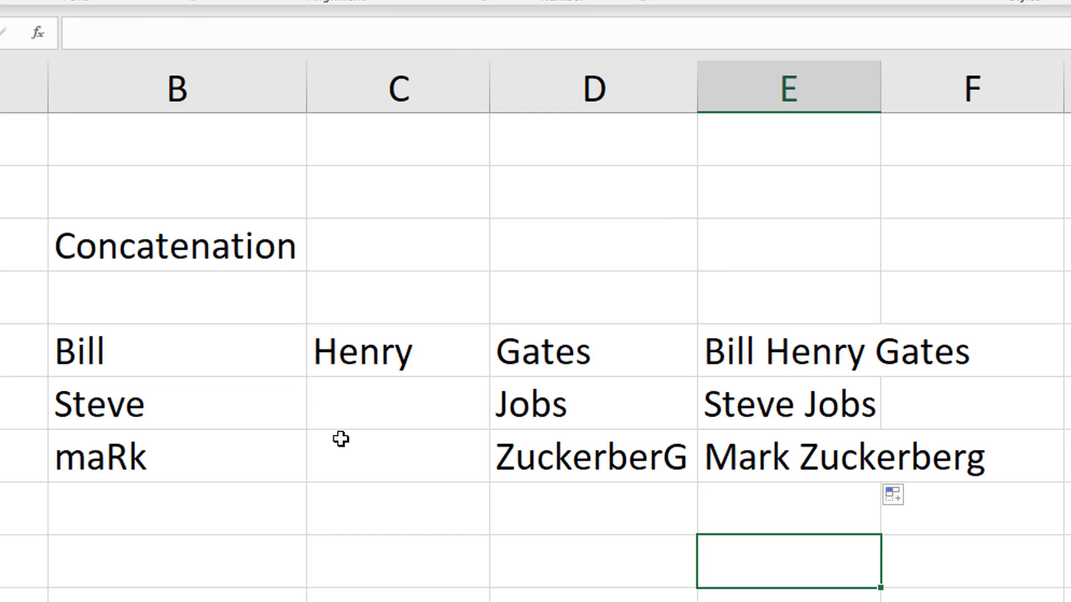
Enter the section heading Date/Time in B9, below the name list
{"action": "key", "text": "Left"}
{"action": "key", "text": "Left"}
{"action": "key", "text": "Left"}
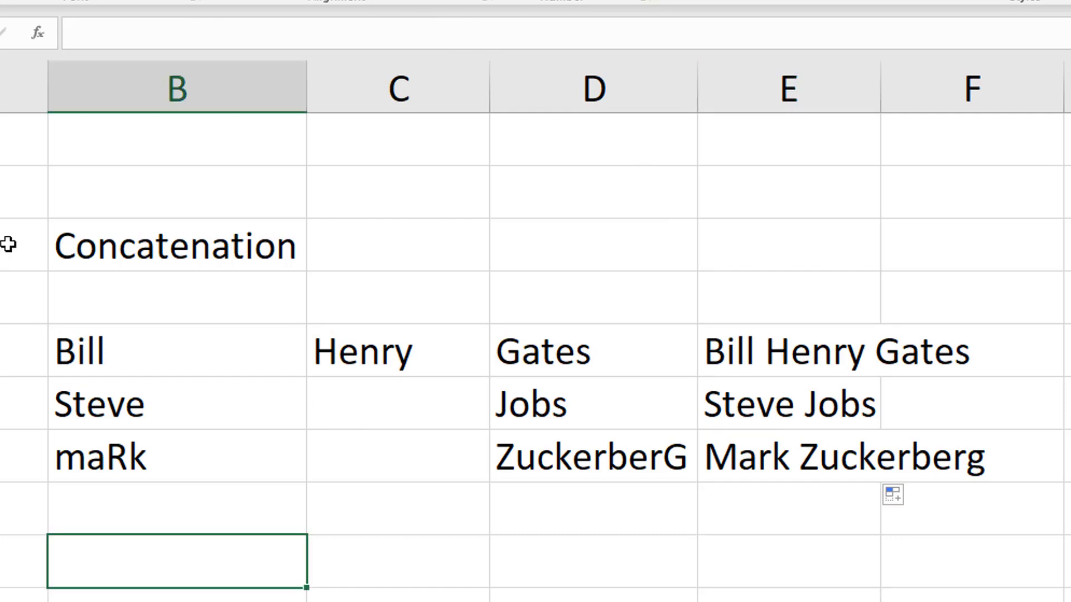
{"action": "type", "text": "D"}
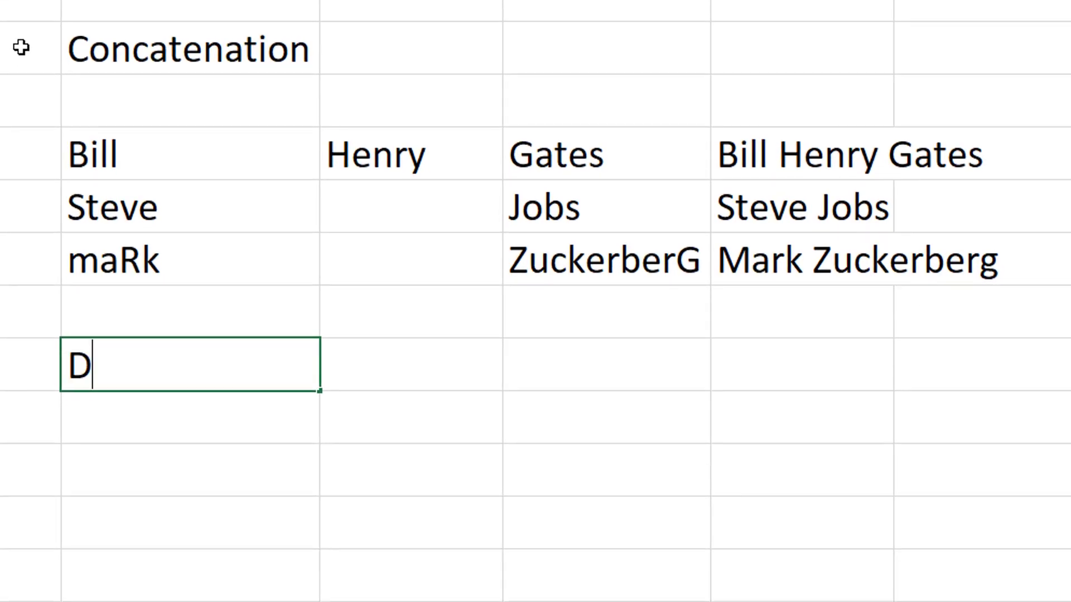
{"action": "type", "text": "ate/Time"}
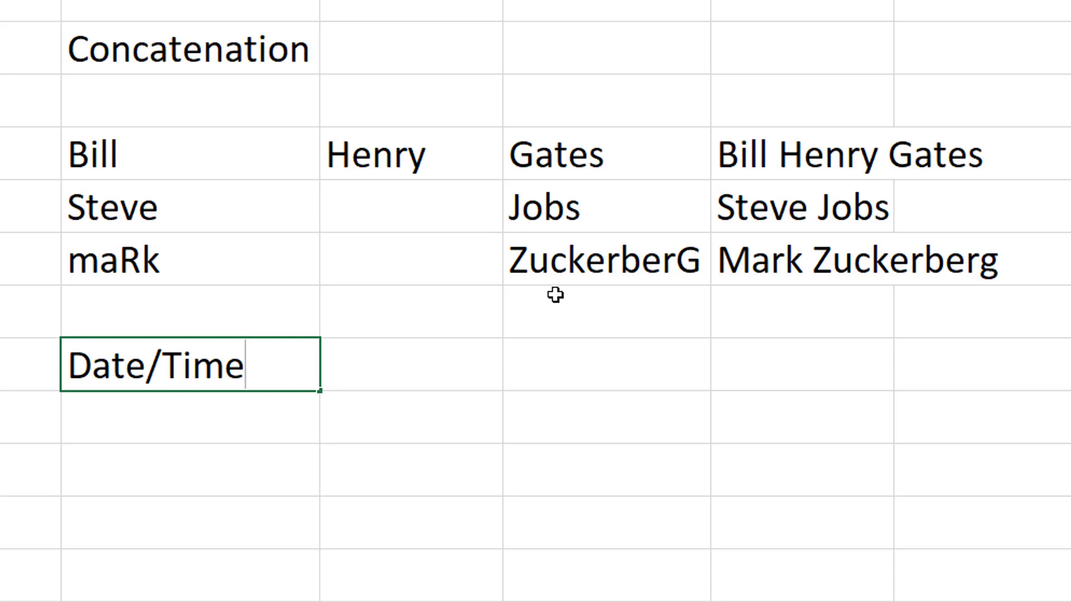
{"action": "left_click", "coordinate": [429, 378]}
Label B10 as Timestamp and enter =NOW() in C10
{"action": "left_click", "coordinate": [227, 421]}
{"action": "type", "text": "Timestamp"}
{"action": "key", "text": "Tab"}
{"action": "type", "text": "=now"}
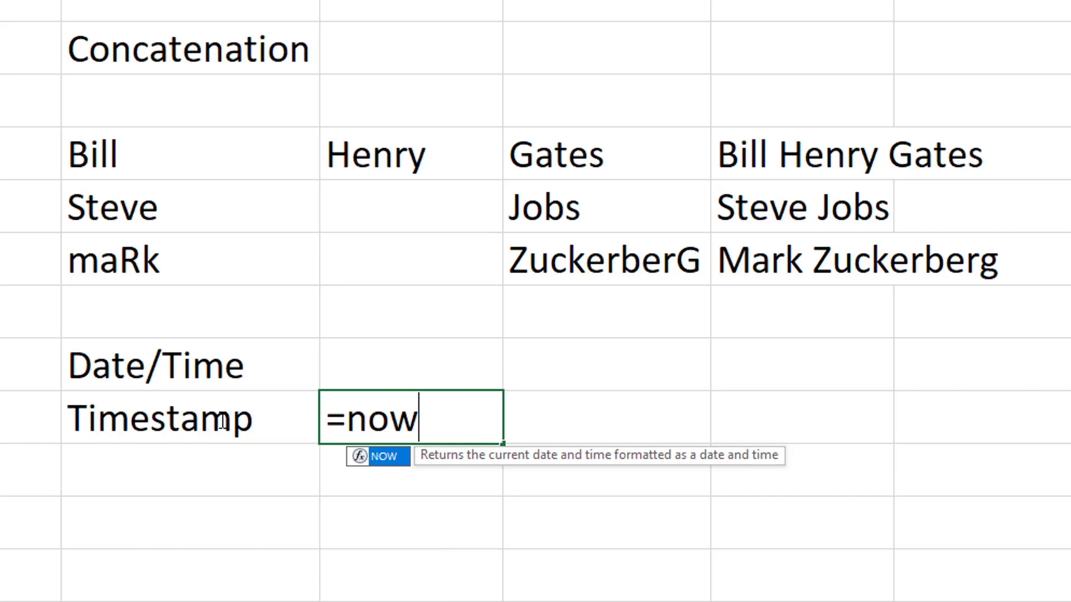
{"action": "type", "text": "()"}
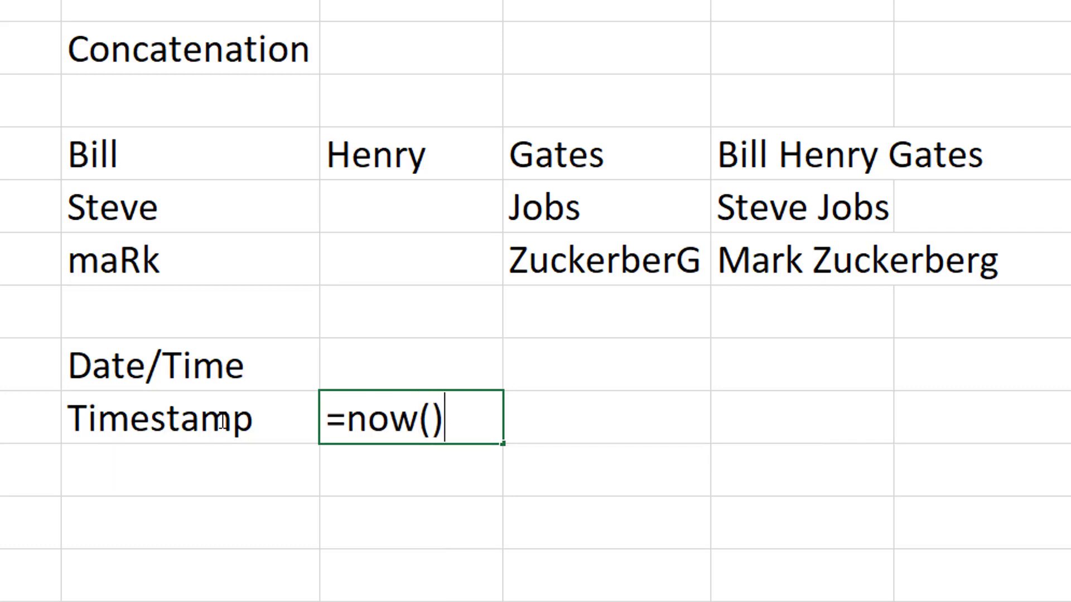
{"action": "key", "text": "Return"}
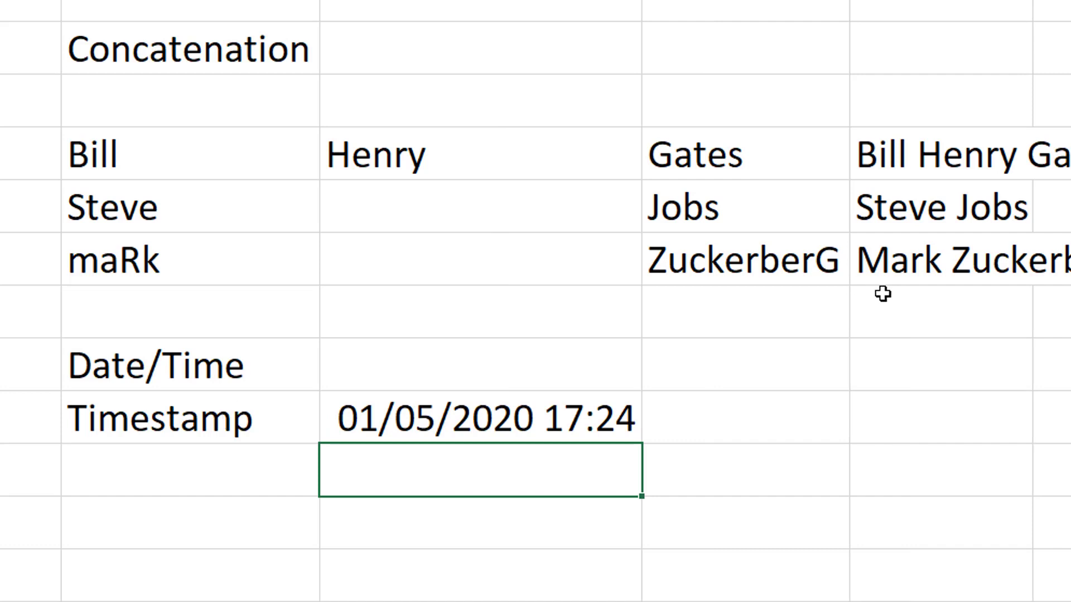
Format the timestamp in C10 as a date without the time, in the 01 May 2020 style
{"action": "left_click", "coordinate": [494, 428]}
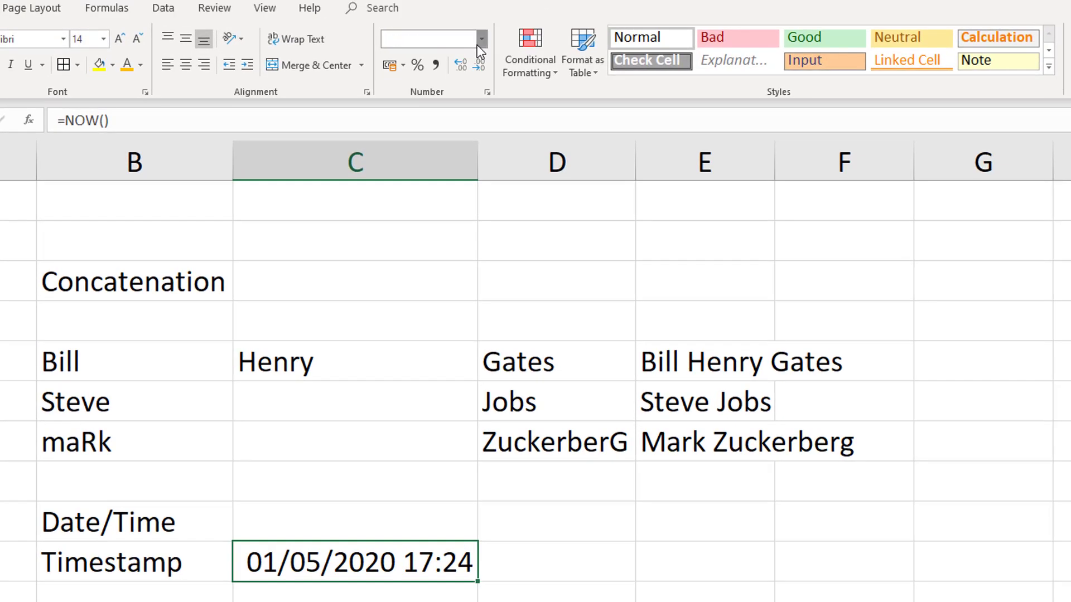
{"action": "left_click", "coordinate": [481, 39]}
{"action": "left_click", "coordinate": [463, 252]}
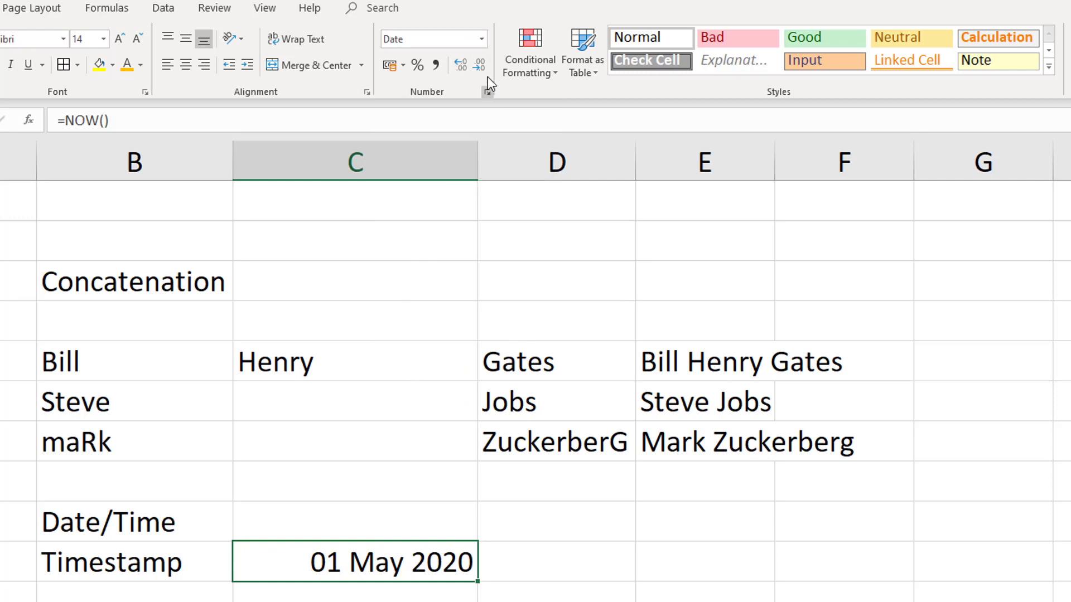
{"action": "scroll", "coordinate": [348, 591], "scroll_direction": "down", "scroll_amount": 1}
{"action": "left_click", "coordinate": [348, 597]}
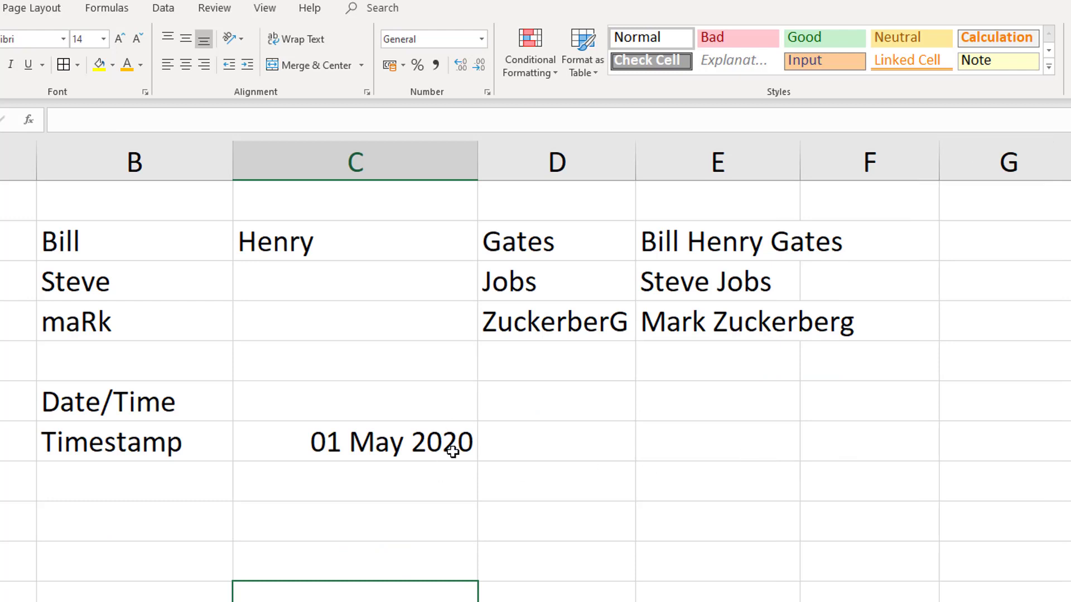
Enter =DATE(2020,5,1) in E10 to build a date from year, month and day
{"action": "left_click", "coordinate": [702, 438]}
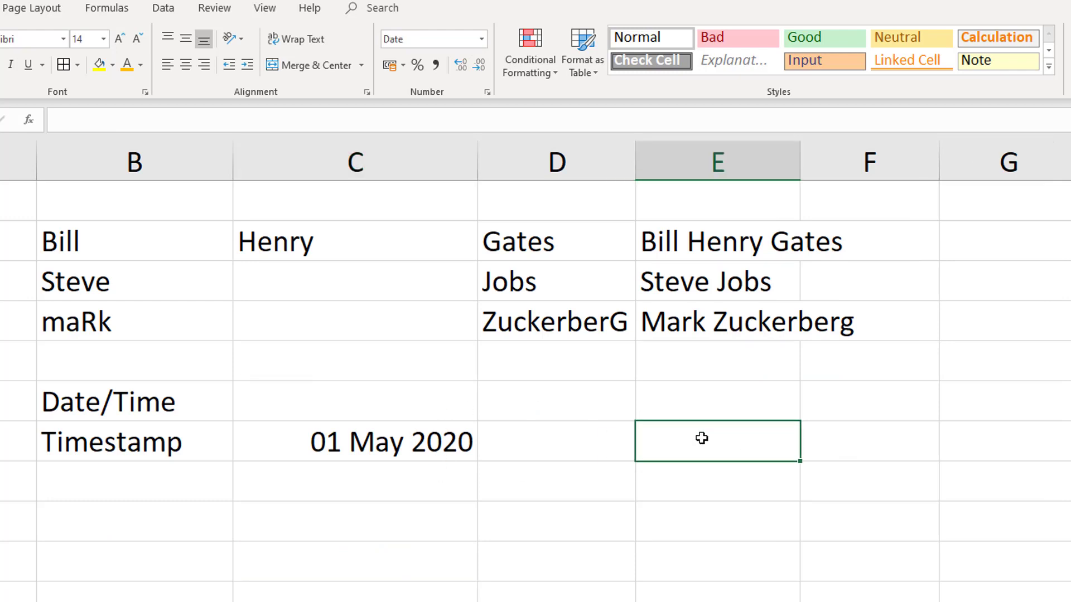
{"action": "type", "text": "=date"}
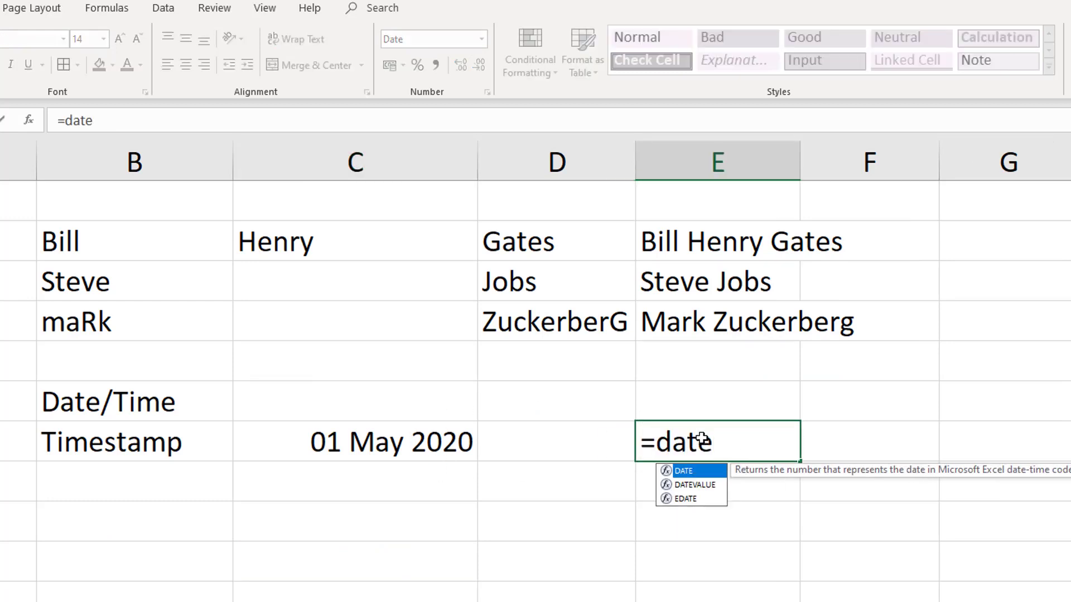
{"action": "type", "text": "("}
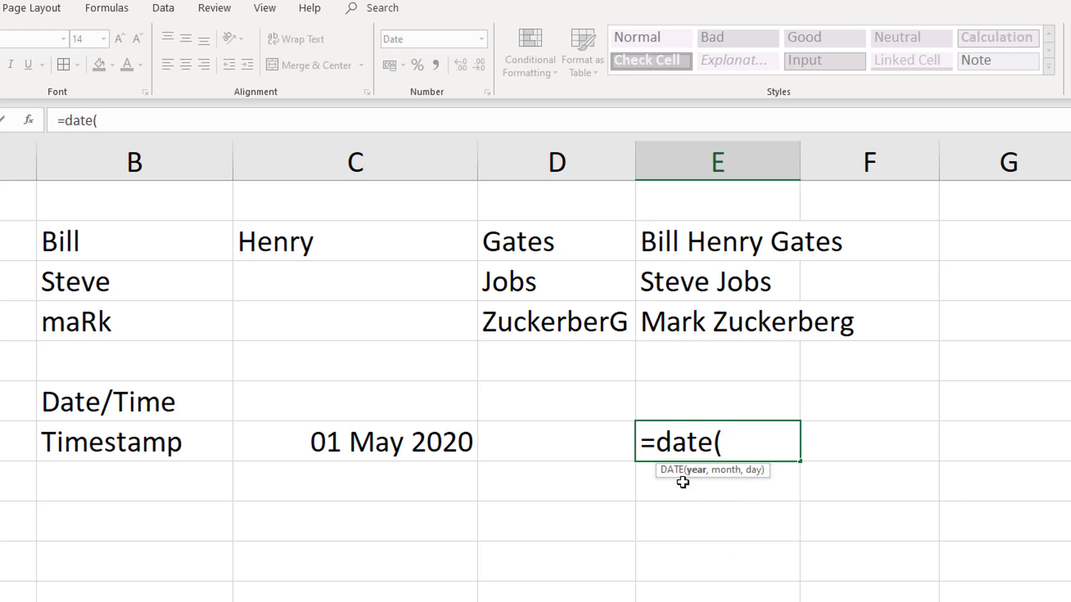
{"action": "type", "text": "2020,"}
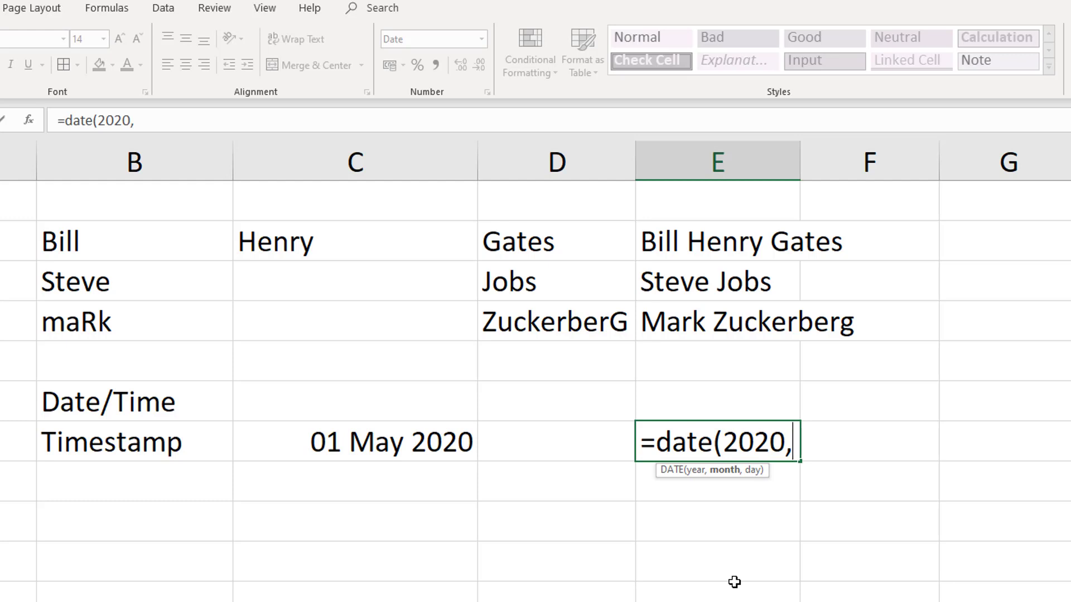
{"action": "type", "text": "may"}
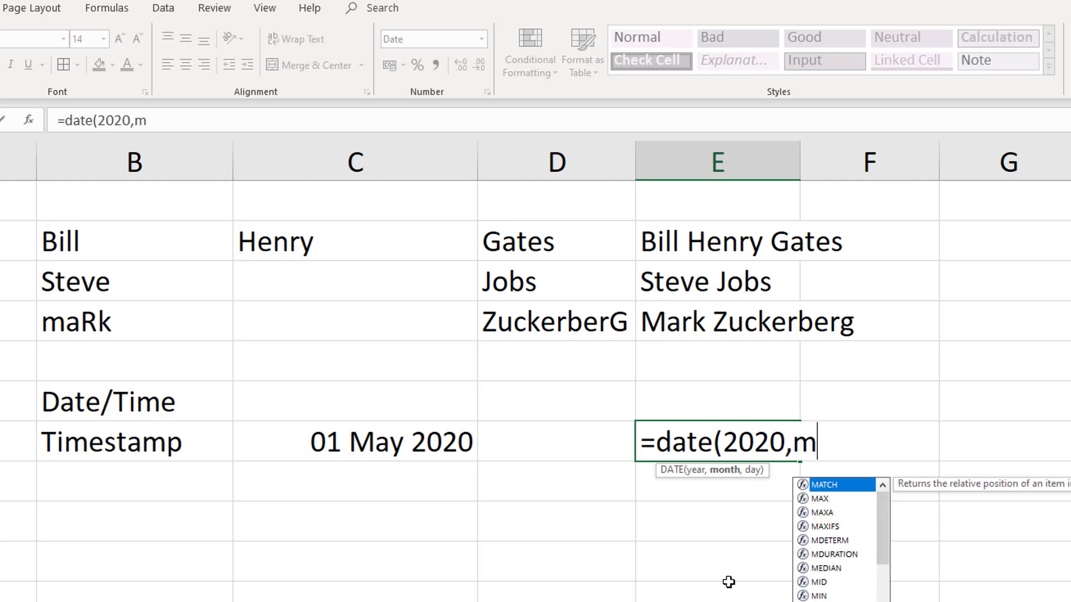
{"action": "key", "text": "BackSpace"}
{"action": "key", "text": "BackSpace"}
{"action": "key", "text": "BackSpace"}
{"action": "type", "text": "5,"}
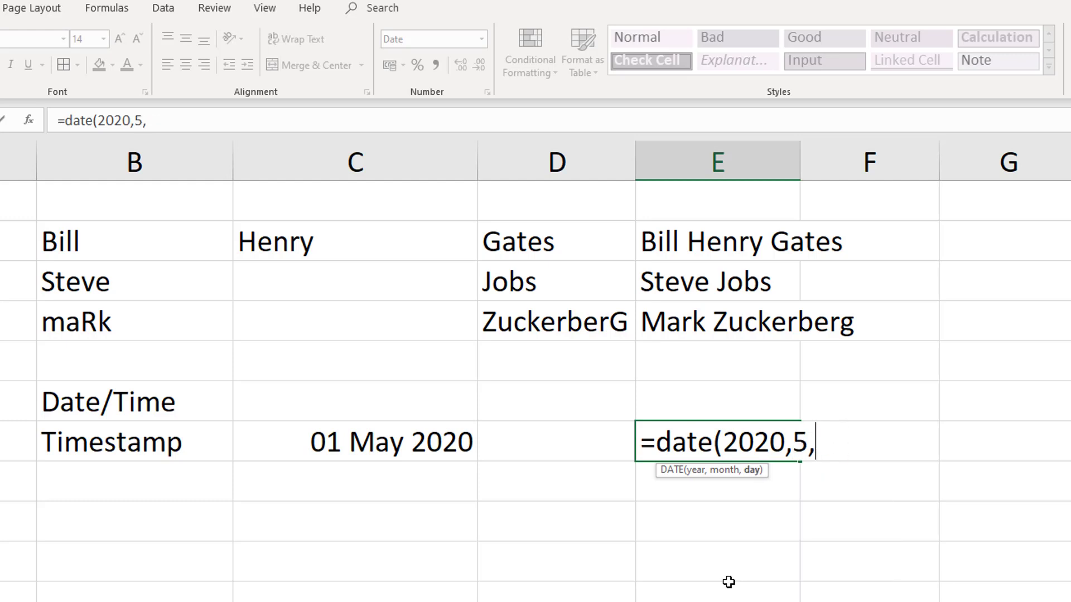
{"action": "type", "text": "1)"}
{"action": "key", "text": "Return"}
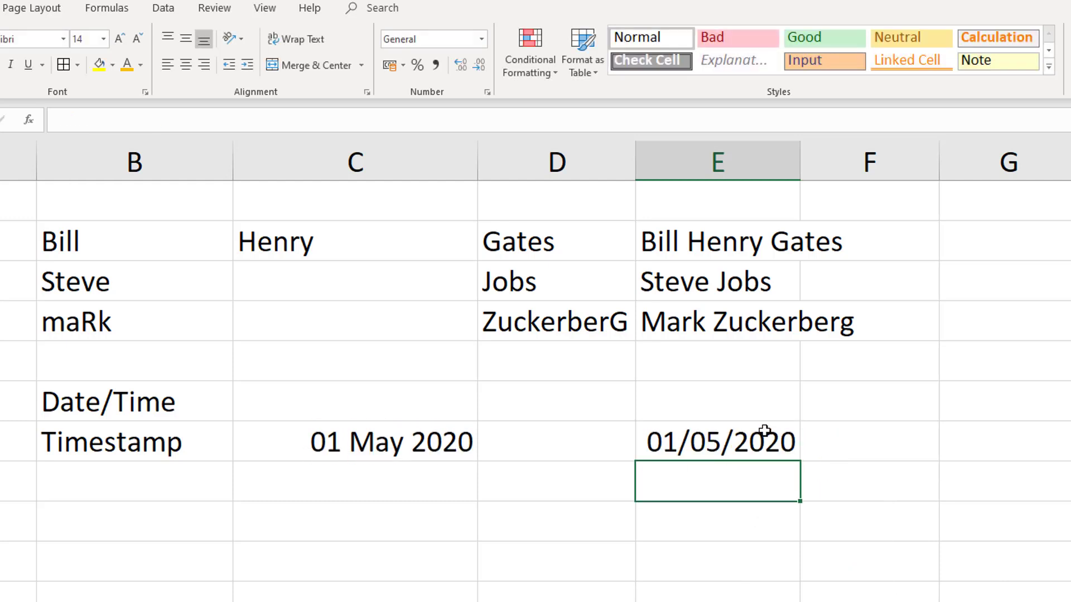
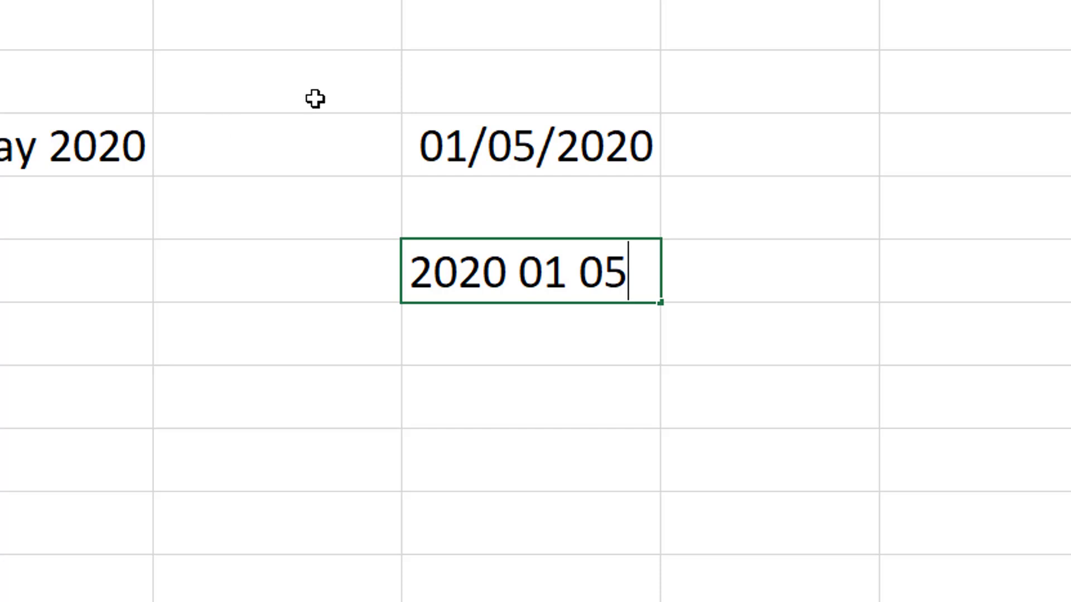
Enter the text 2020 01 05 in E12
{"action": "key", "text": "Return"}
{"action": "left_click", "coordinate": [501, 286]}
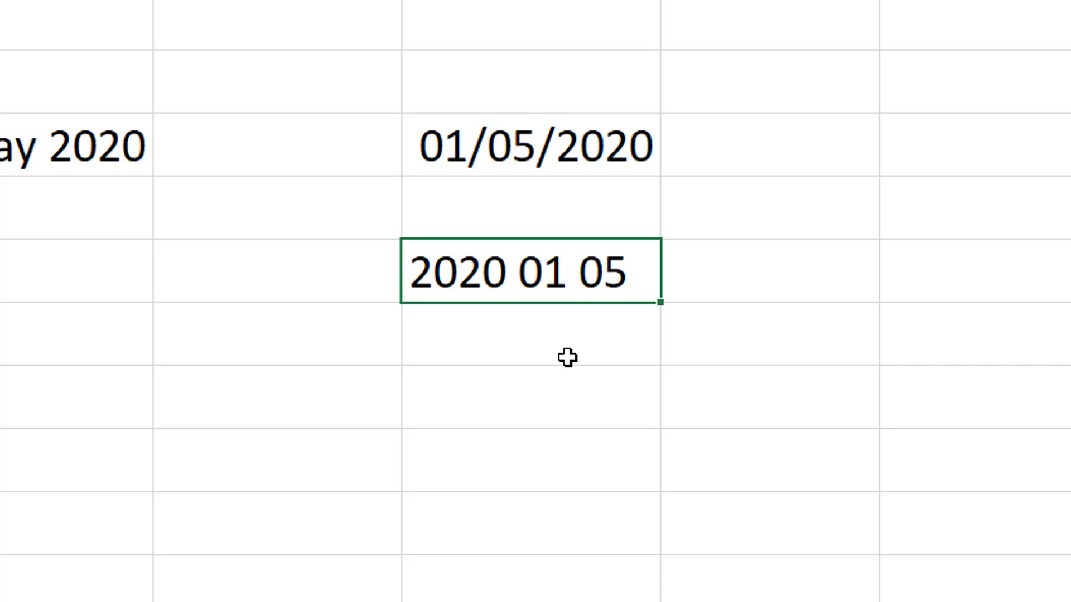
{"action": "key", "text": "Down"}
{"action": "left_click", "coordinate": [579, 391]}
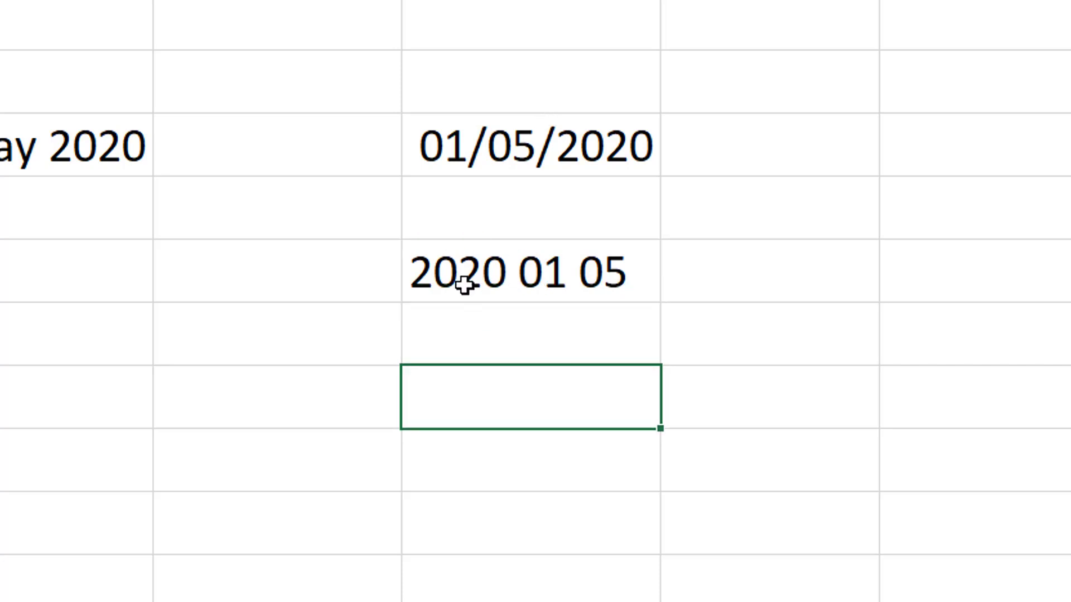
Extract the first four characters of E12 by entering =LEFT(E12,4) in E13
{"action": "left_click", "coordinate": [502, 342]}
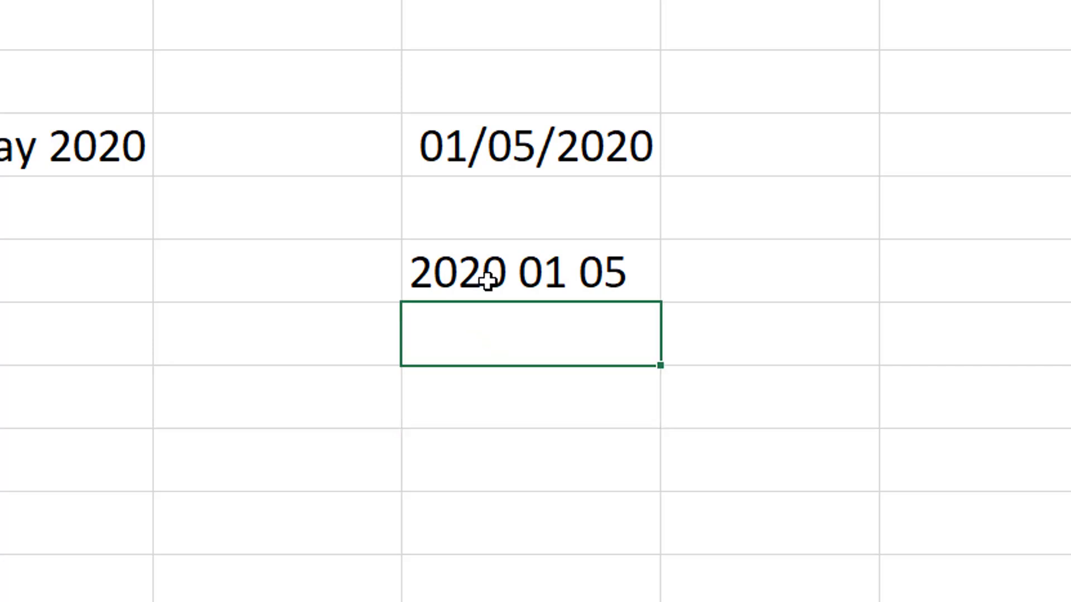
{"action": "type", "text": "=le"}
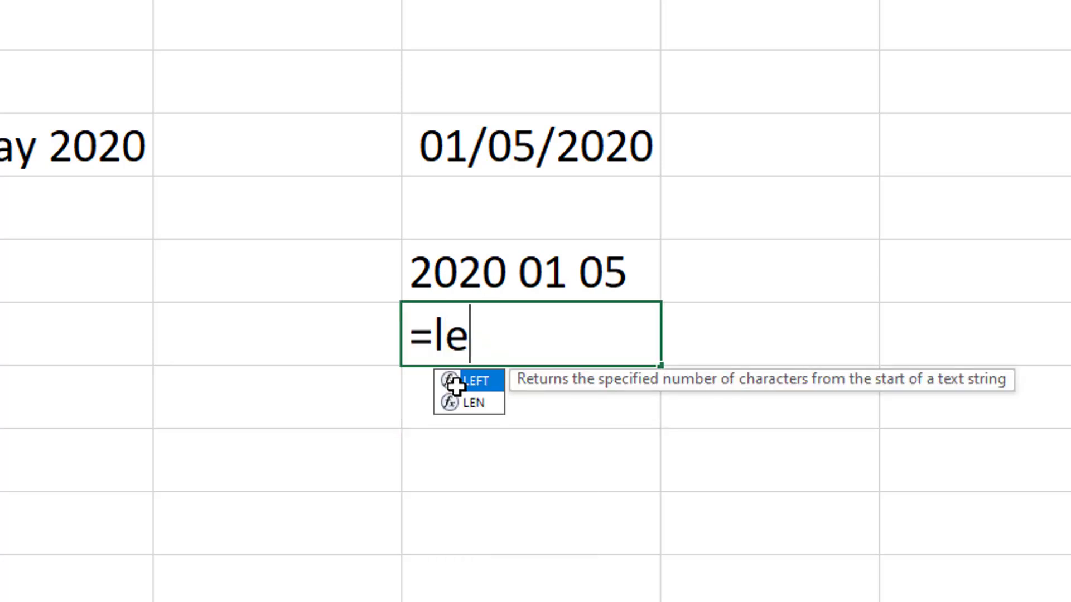
{"action": "type", "text": "ft("}
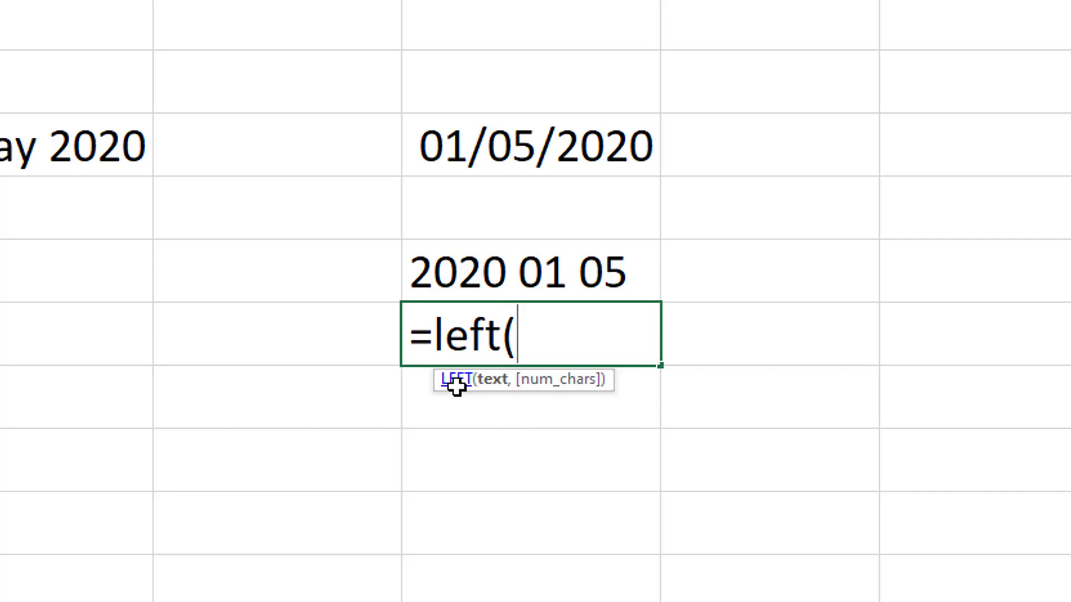
{"action": "left_click", "coordinate": [526, 271]}
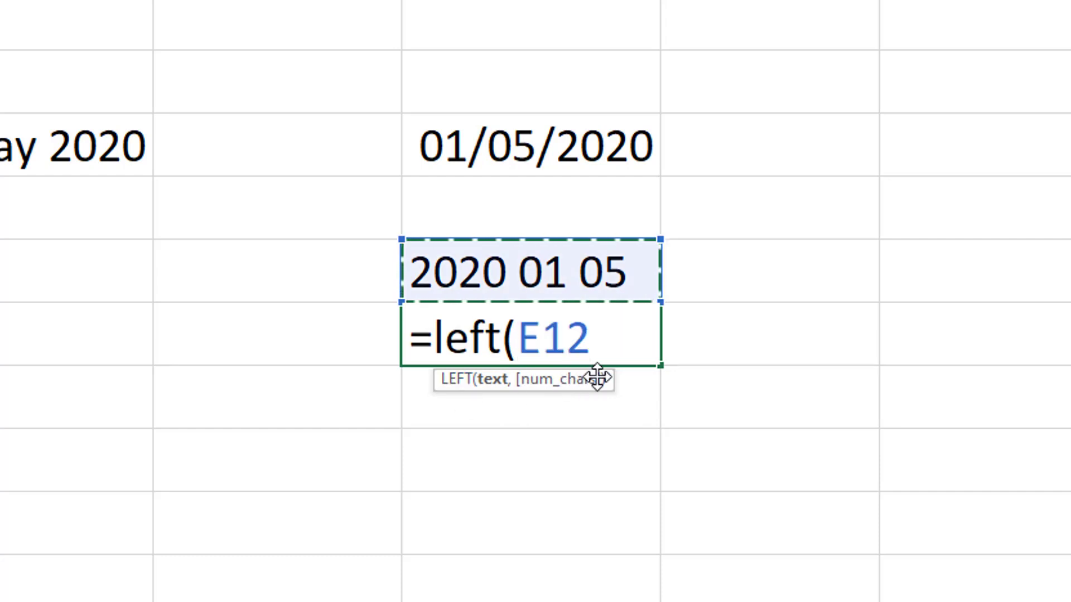
{"action": "type", "text": ","}
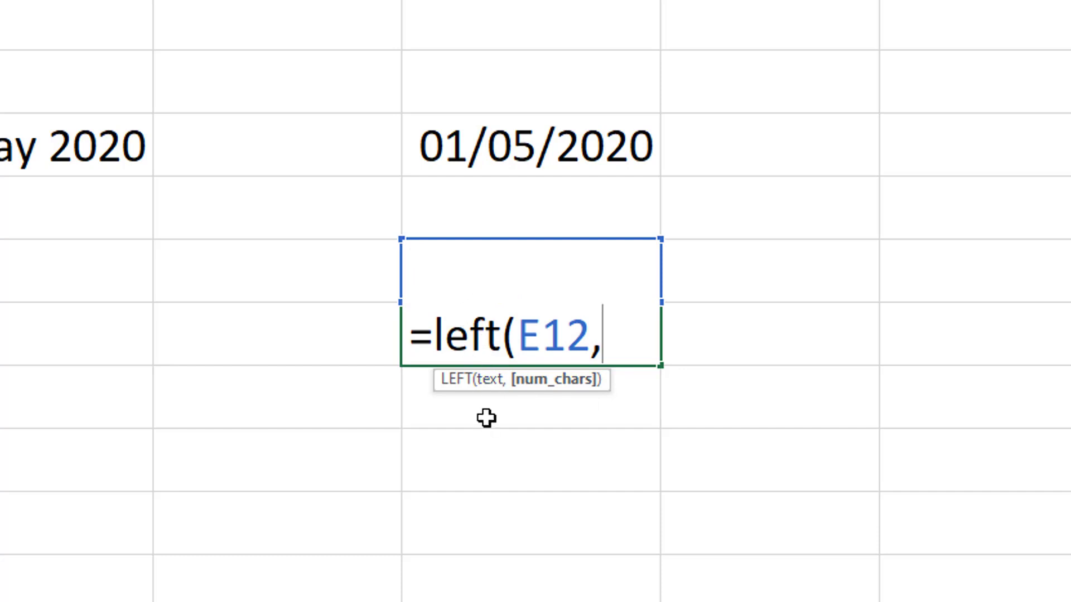
{"action": "type", "text": "4)"}
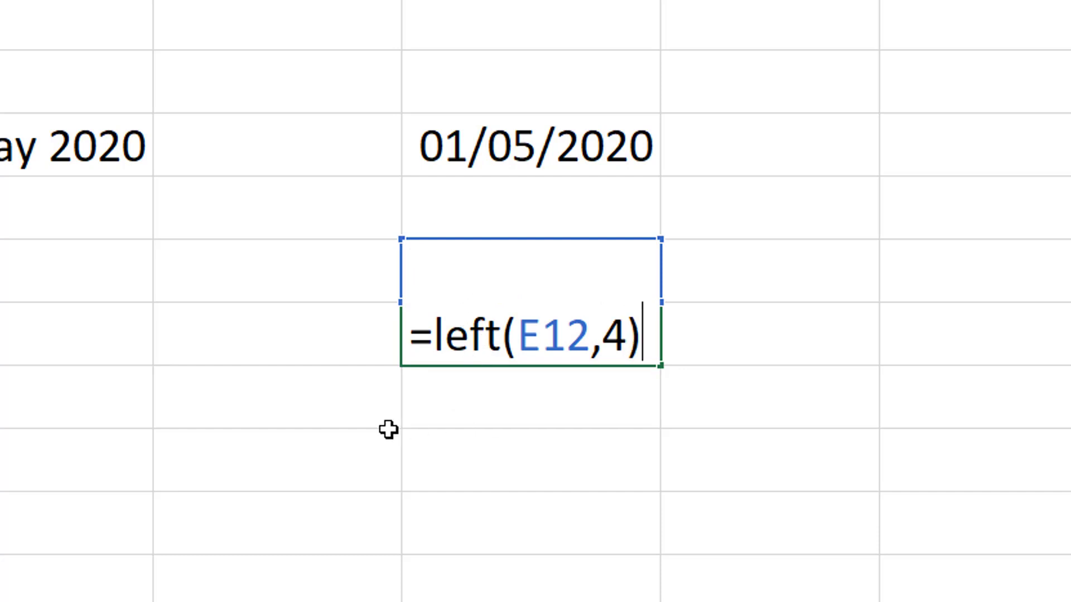
{"action": "key", "text": "Return"}
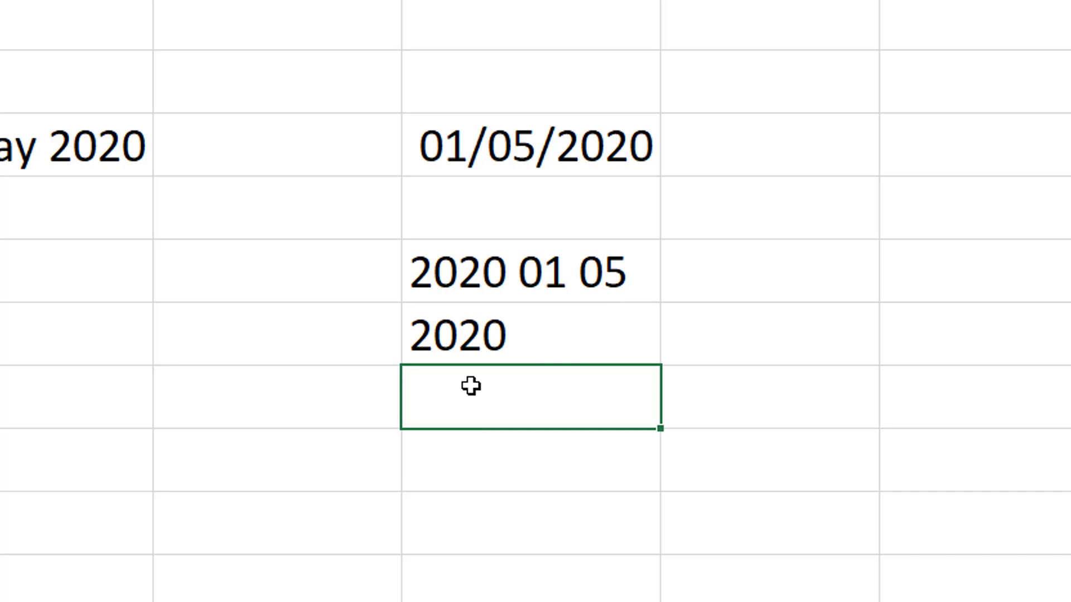
Extract the last character of E12 by entering =RIGHT(E12,1) in E14
{"action": "type", "text": "=right("}
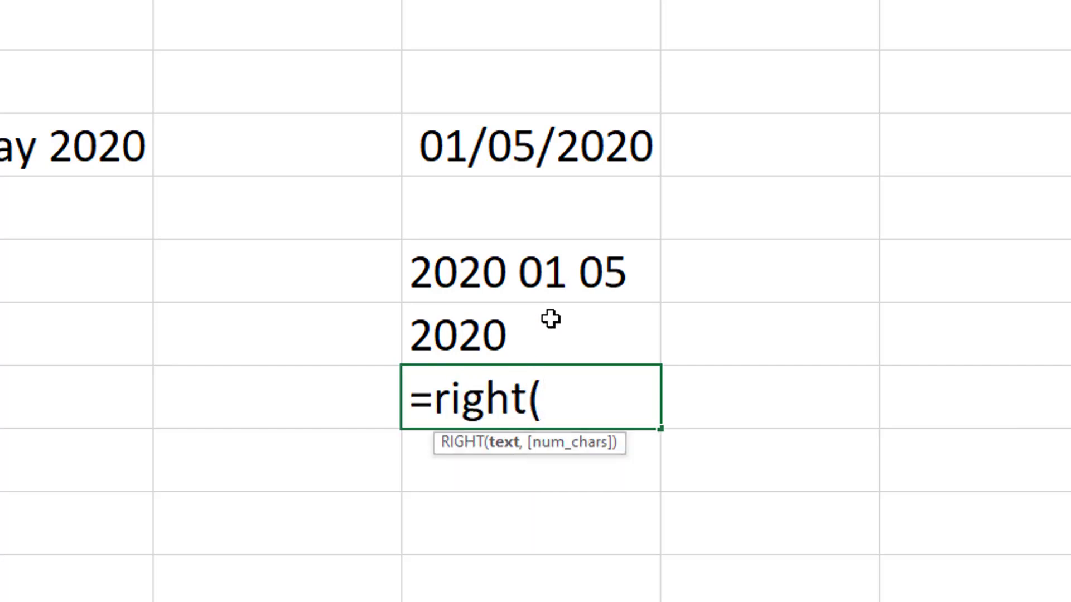
{"action": "left_click", "coordinate": [584, 277]}
{"action": "type", "text": ","}
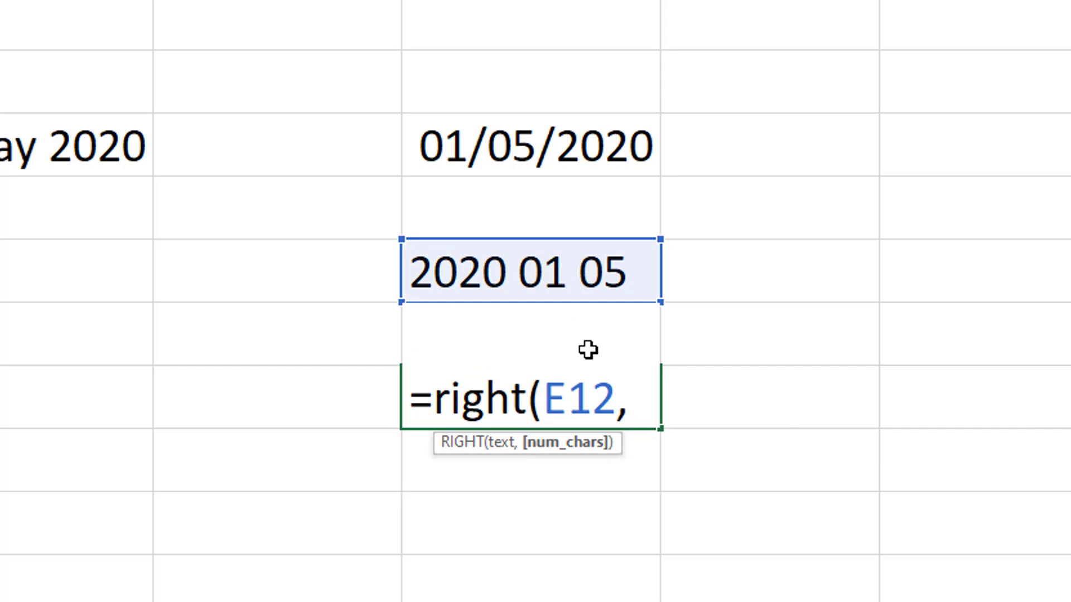
{"action": "type", "text": "1)"}
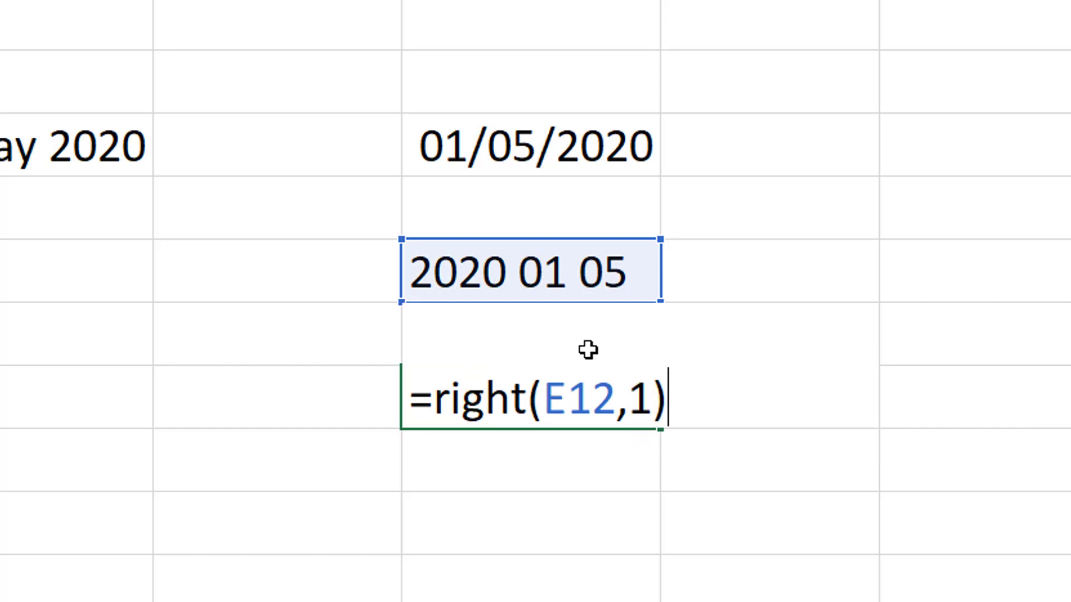
{"action": "key", "text": "Return"}
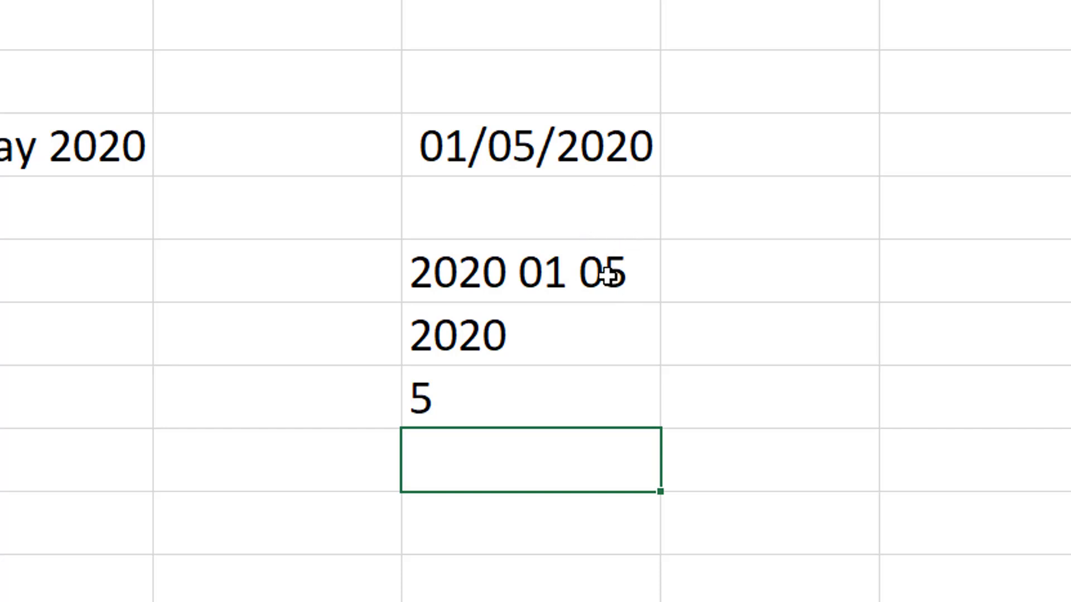
Extract the two characters starting at the sixth position of E12 by entering =MID(E12,6,2) in E15
{"action": "type", "text": "=m"}
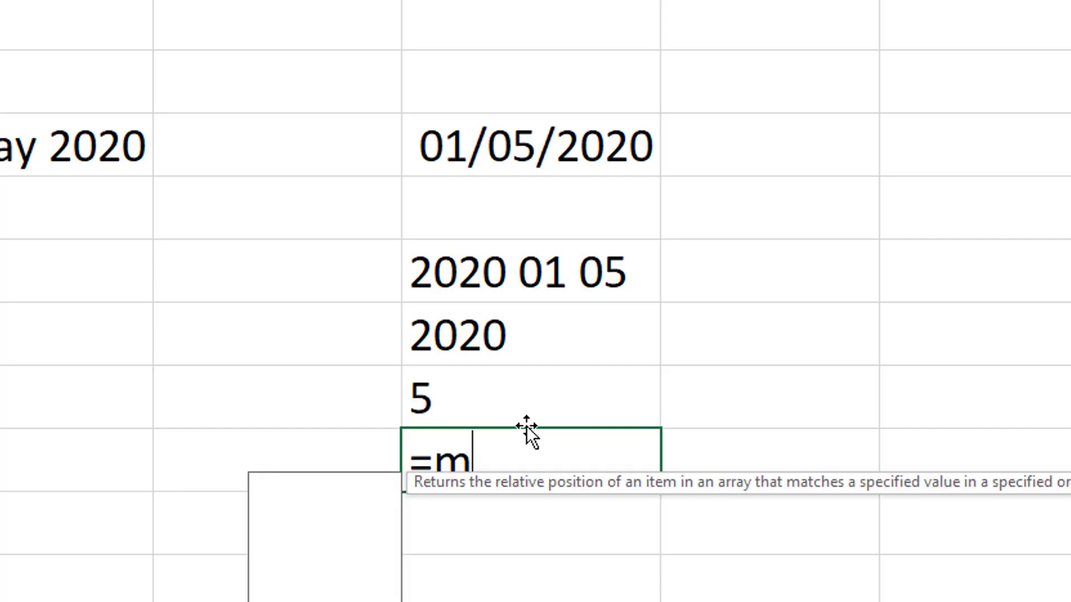
{"action": "type", "text": "id("}
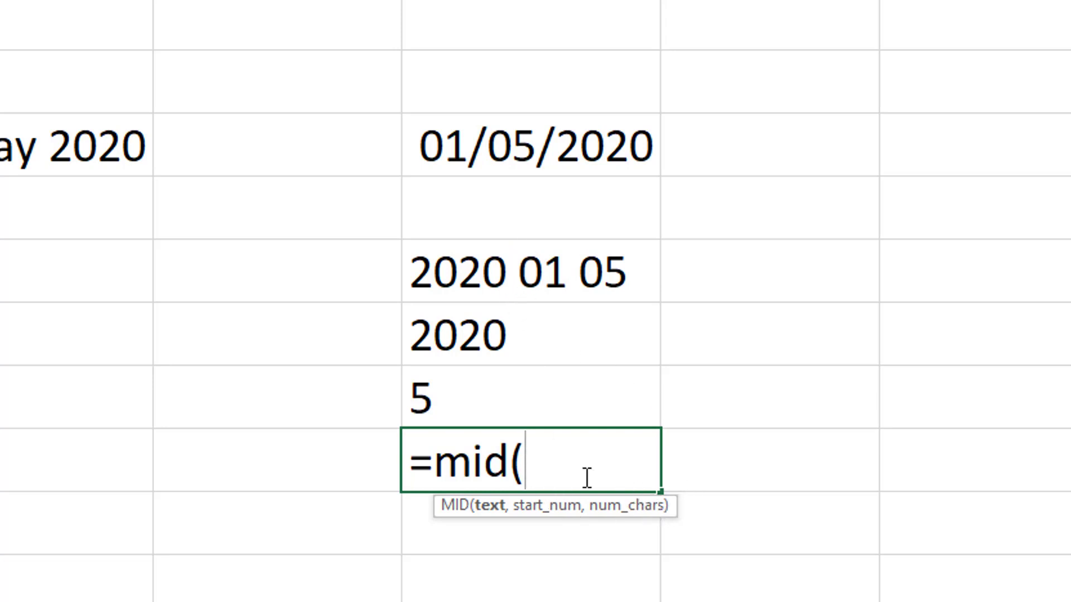
{"action": "left_click", "coordinate": [500, 282]}
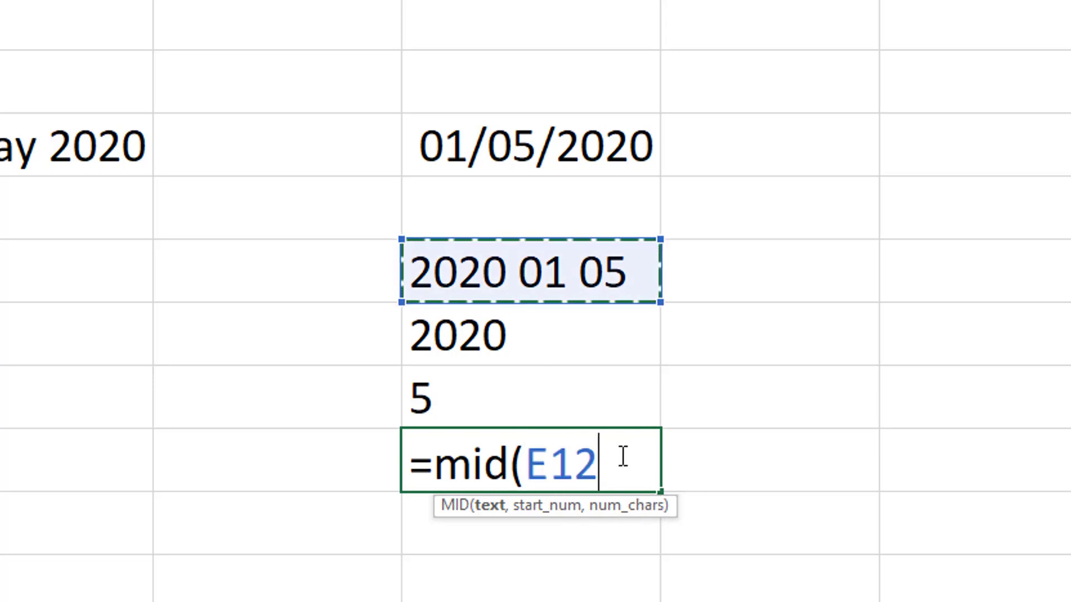
{"action": "type", "text": ","}
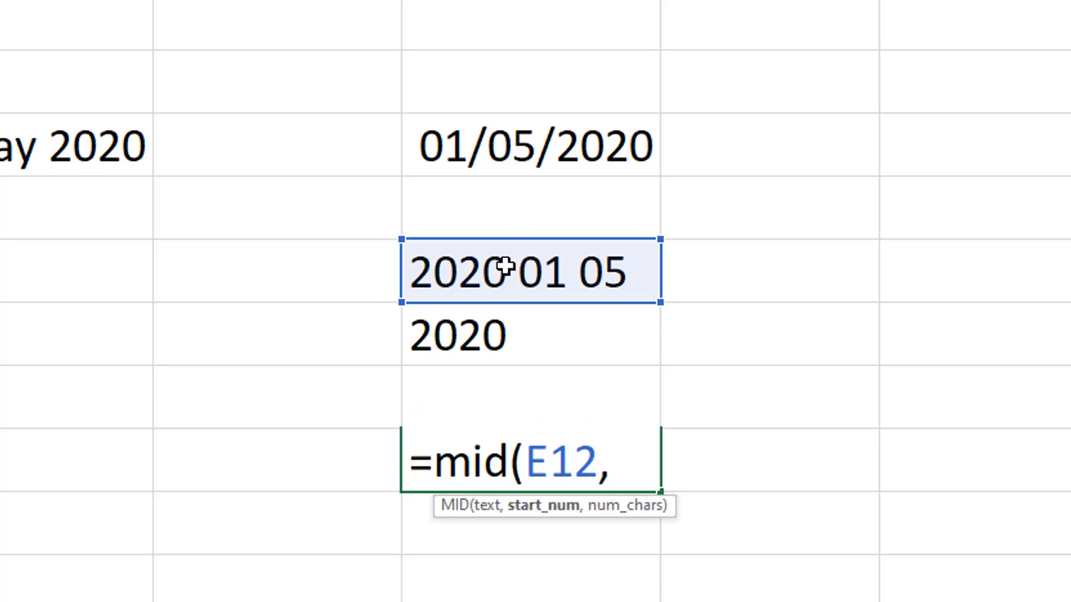
{"action": "type", "text": "6,2"}
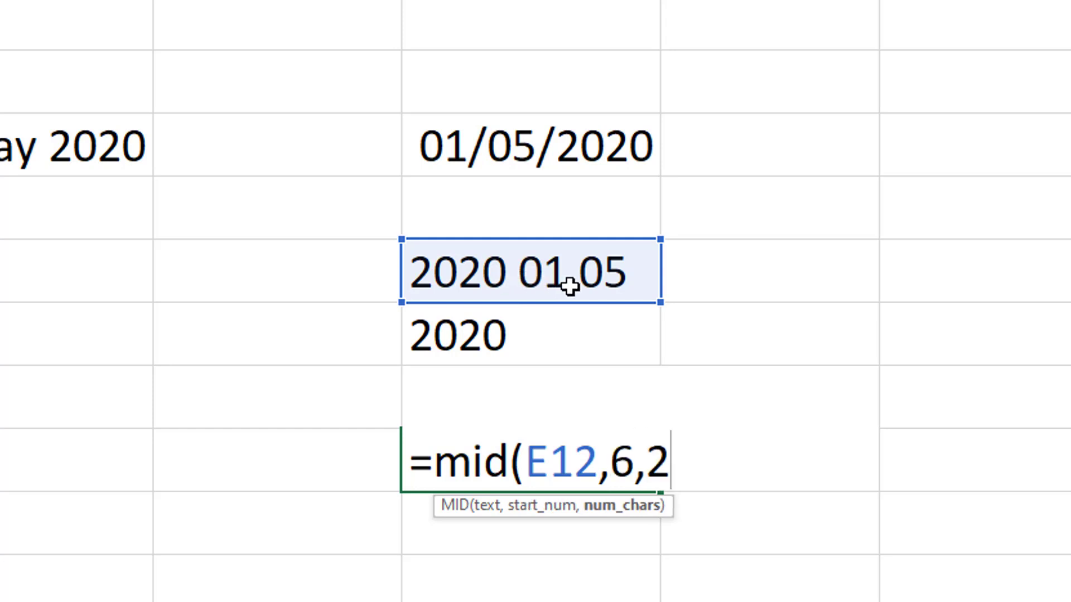
{"action": "type", "text": ")"}
{"action": "key", "text": "Return"}
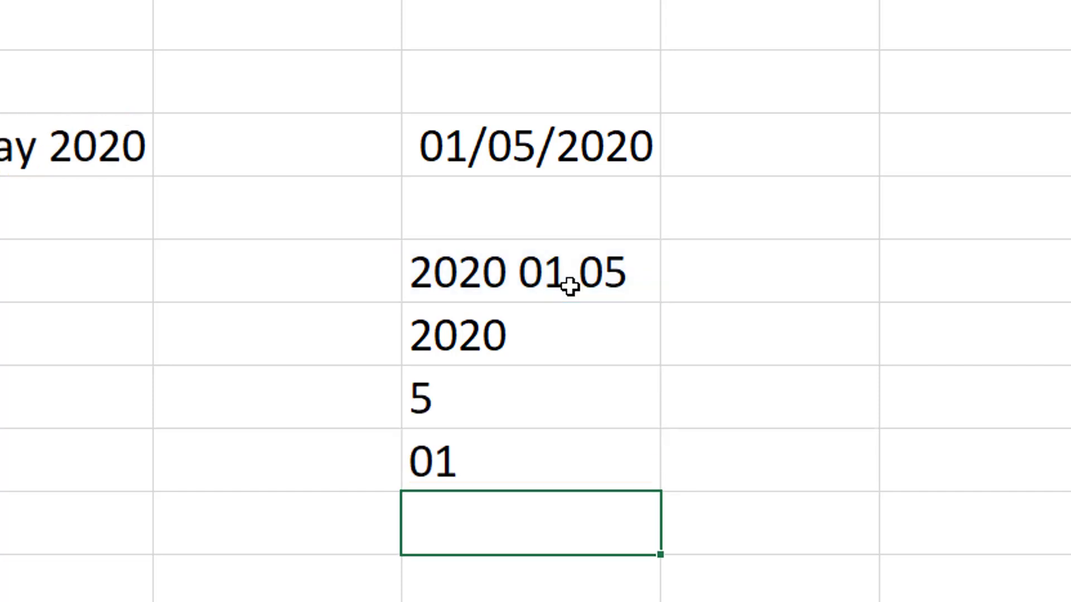
Build a date in F12 from the extracted year, month and day by entering =DATE(E13,E14,E15)
{"action": "left_click", "coordinate": [755, 270]}
{"action": "type", "text": "=date("}
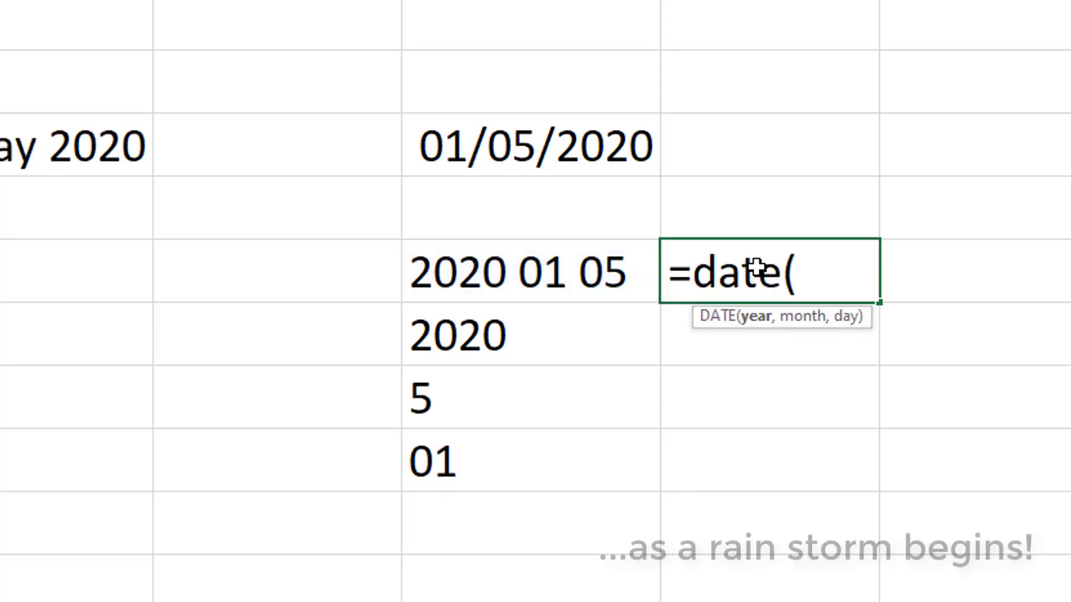
{"action": "left_click", "coordinate": [516, 332]}
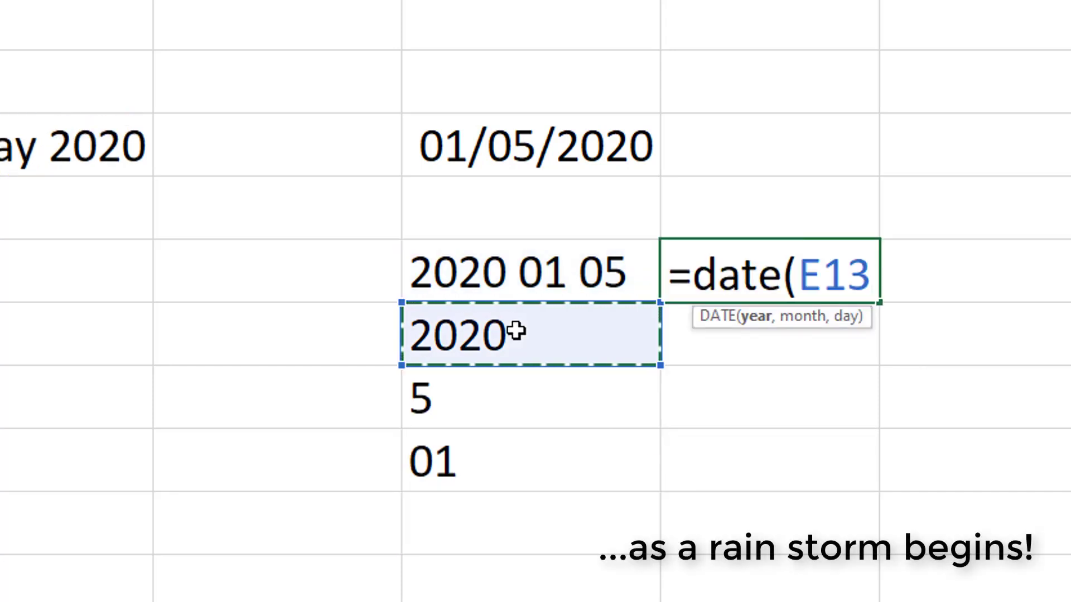
{"action": "type", "text": ","}
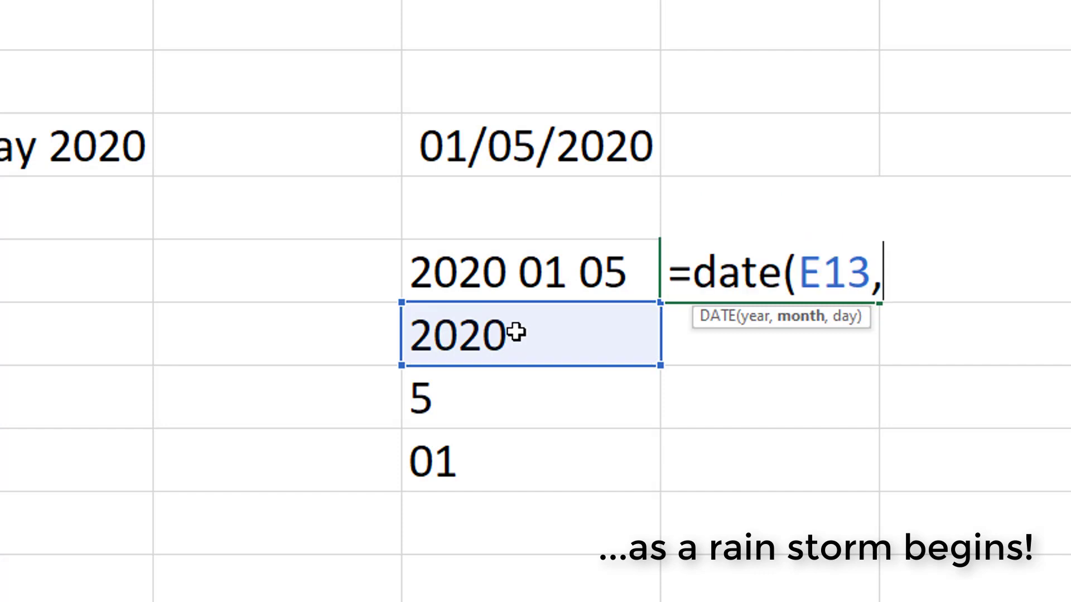
{"action": "left_click", "coordinate": [501, 399]}
{"action": "type", "text": ","}
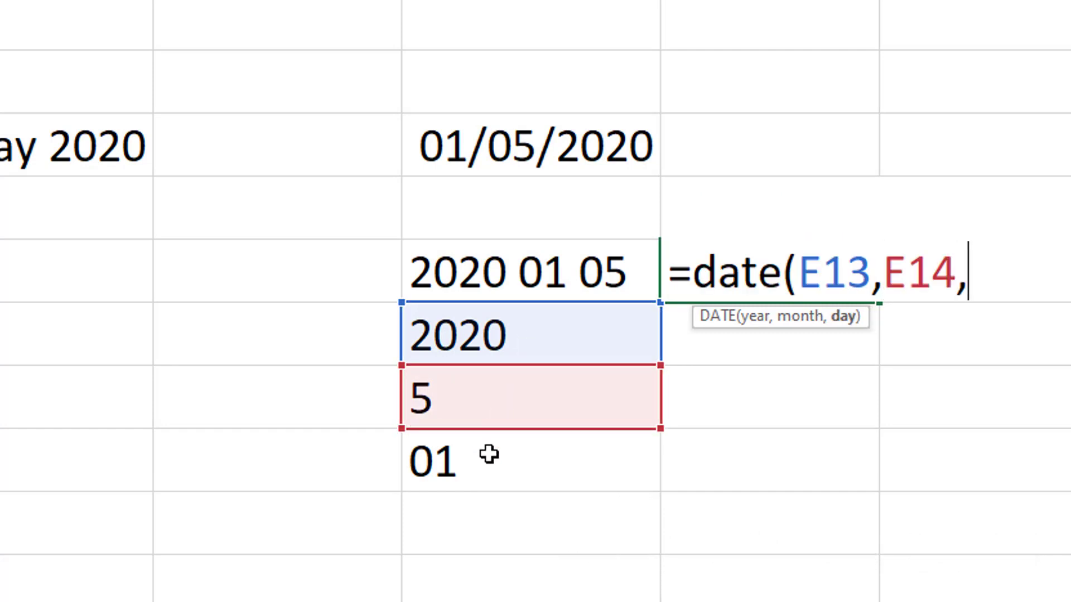
{"action": "left_click", "coordinate": [488, 457]}
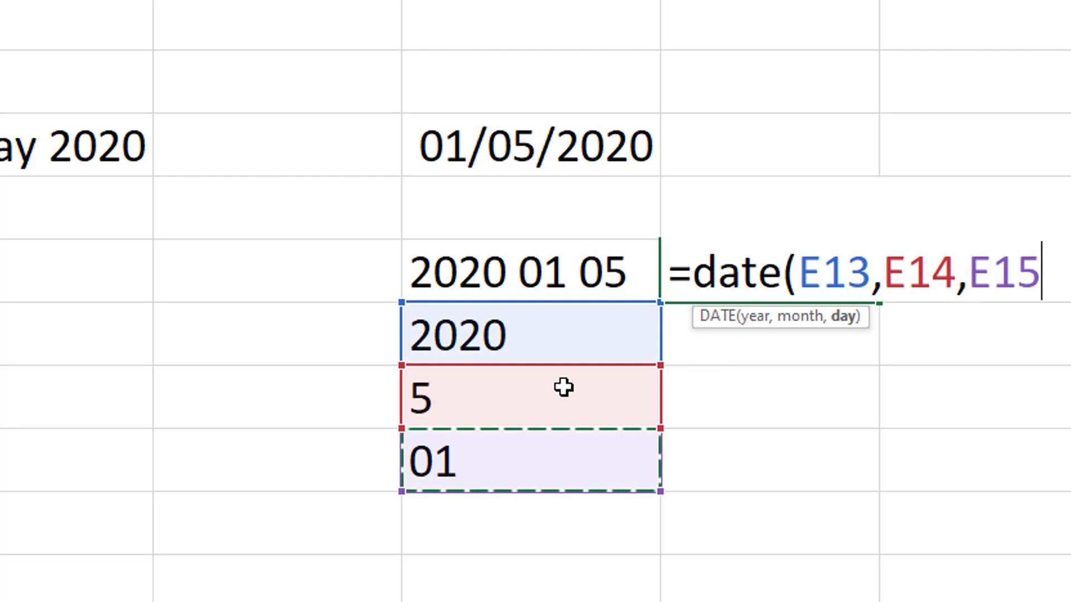
{"action": "type", "text": ")"}
{"action": "key", "text": "Return"}
{"action": "left_click", "coordinate": [749, 274]}
{"action": "left_click", "coordinate": [619, 281]}
{"action": "left_click", "coordinate": [700, 275]}
{"action": "left_click", "coordinate": [582, 279]}
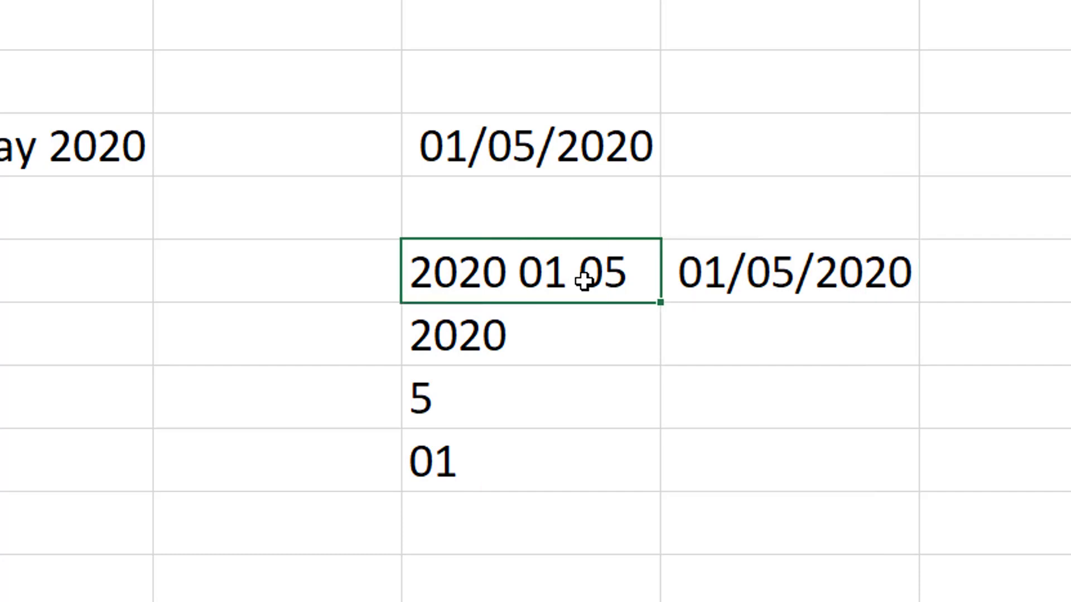